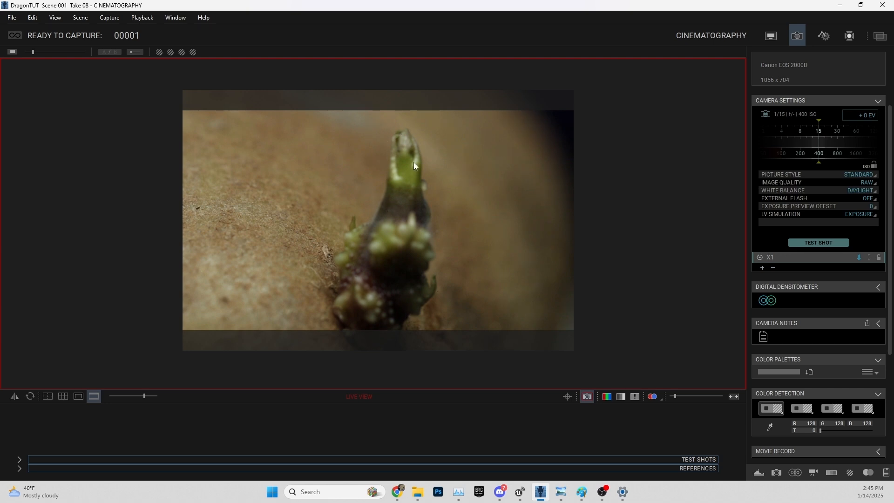
In the Arc Motion Control workspace, zoom the live view onto the plant's bumps and jog the FOCUS axis to about 1165
left_click(824, 36)
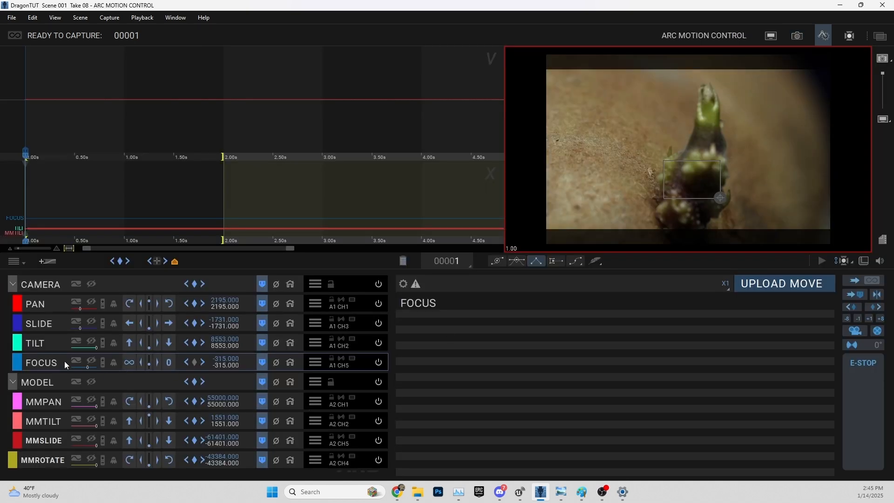
left_click_drag(720, 198, 712, 190)
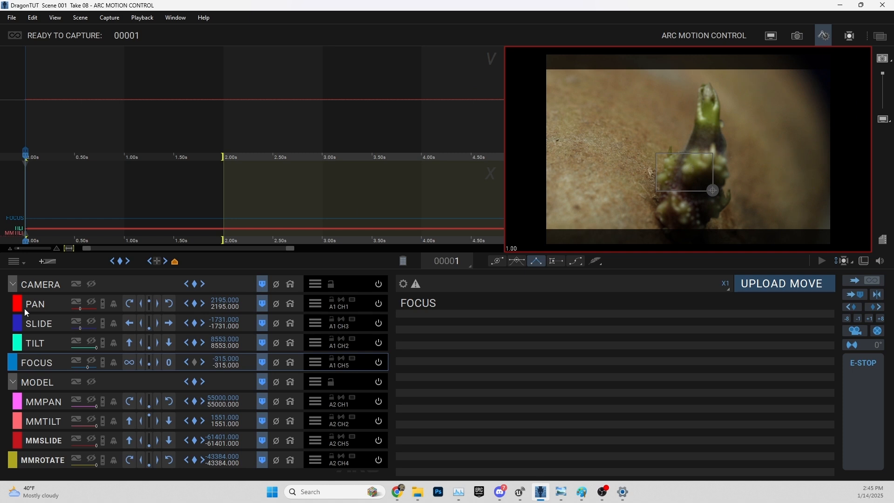
left_click(128, 364)
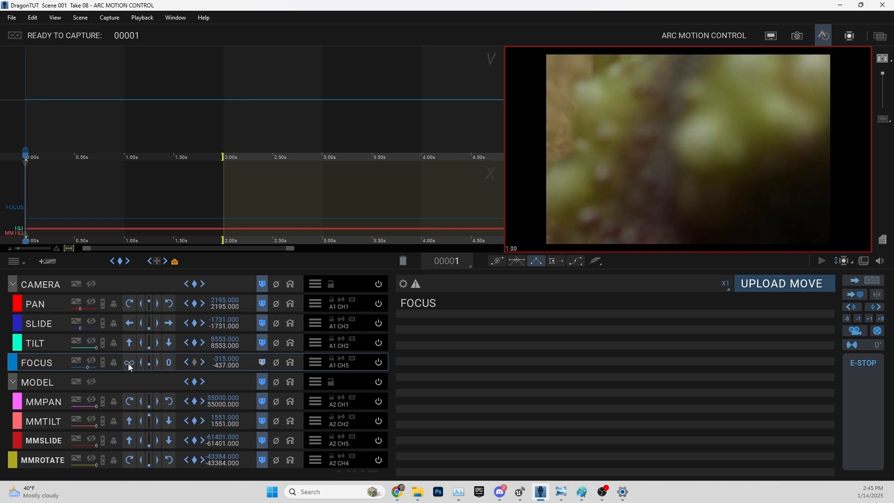
left_click(170, 362)
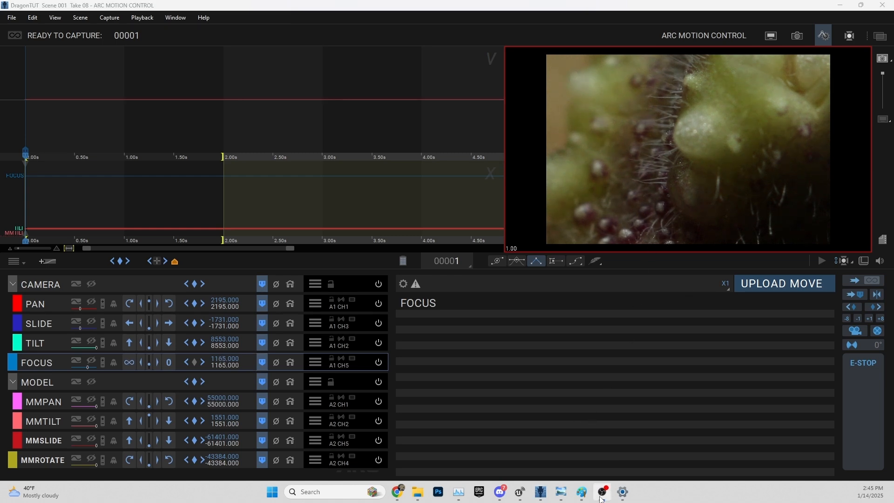
Switch to Chrome and examine the dF8X Motion Controller's product photos and description, then return to Dragonframe
left_click(403, 494)
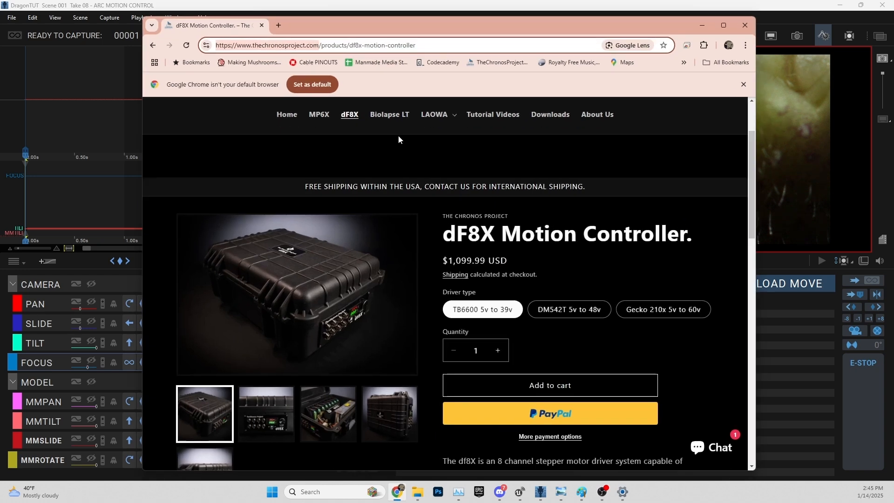
scroll(329, 362, "up", 1)
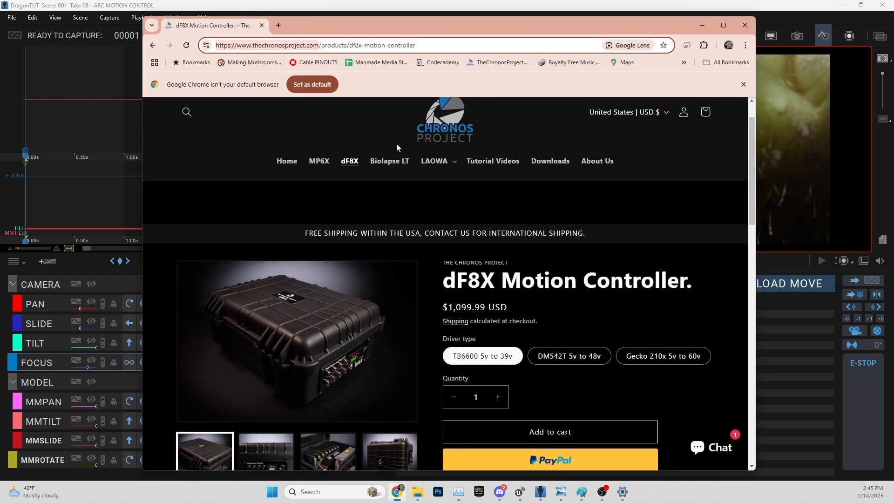
scroll(566, 362, "down", 3)
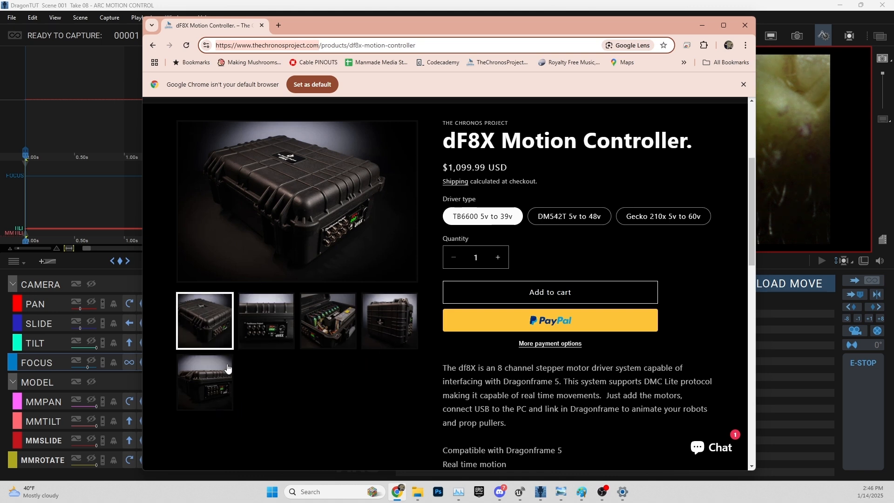
left_click(265, 320)
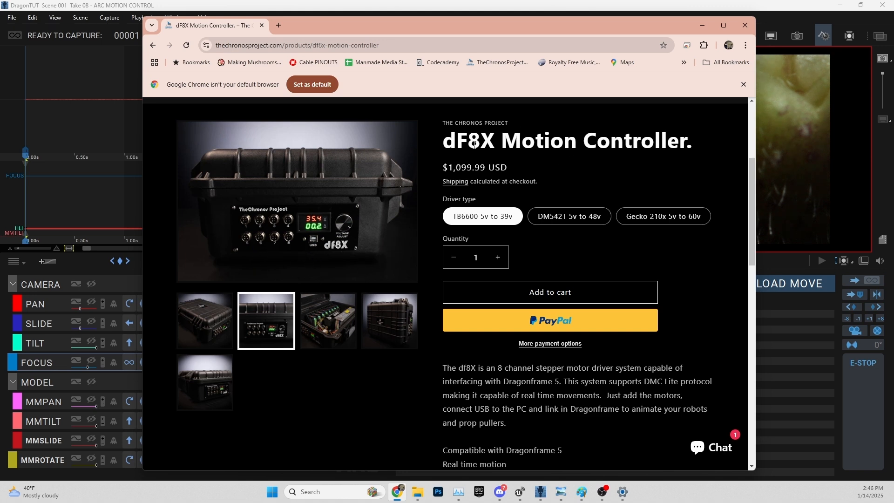
left_click_drag(474, 144, 650, 149)
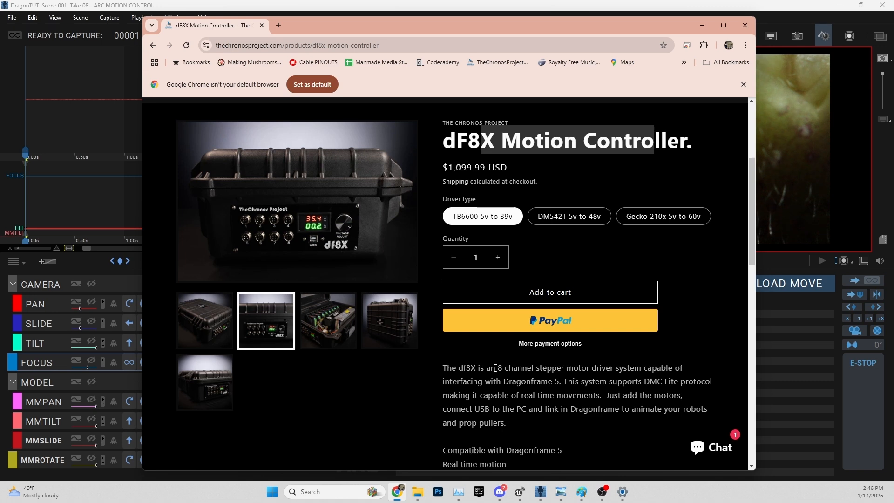
left_click_drag(496, 368, 569, 407)
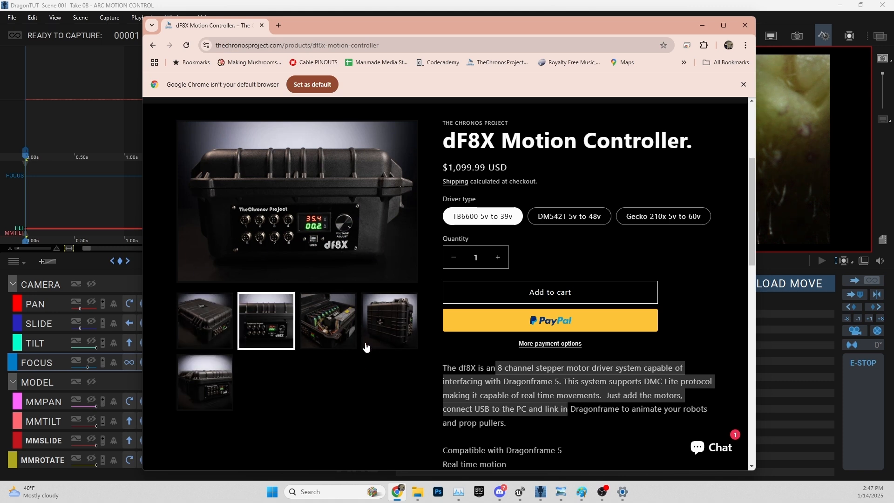
left_click(329, 326)
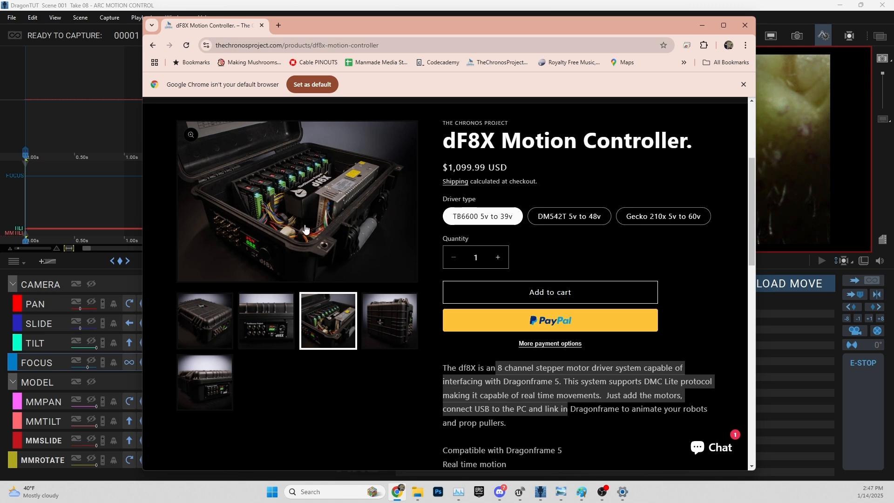
left_click(702, 25)
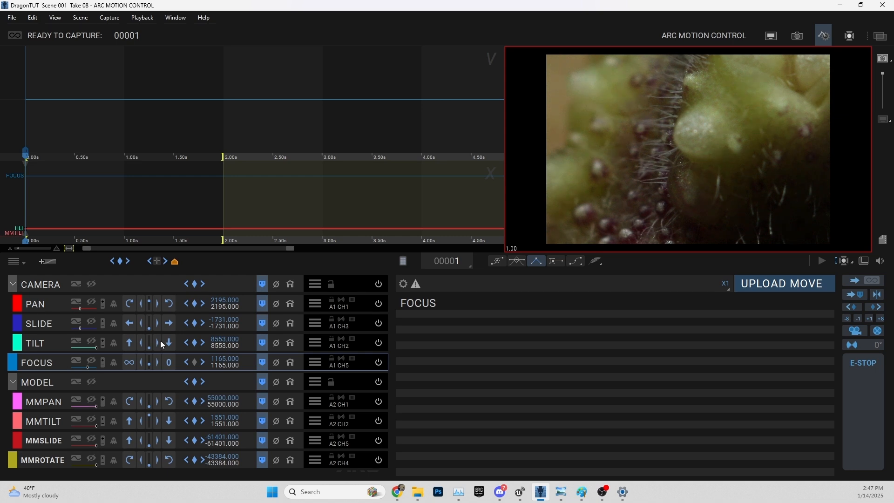
Configure the FOCUS axis with indexing set to 10 Positions
double_click(41, 365)
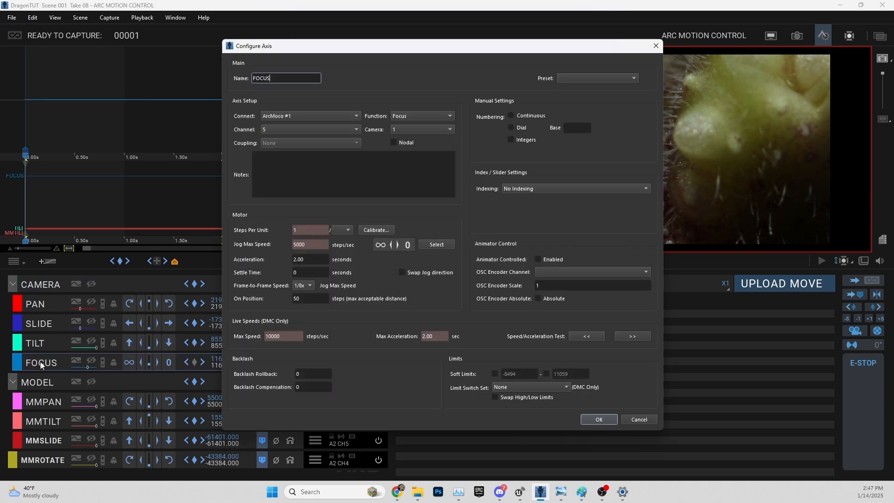
left_click(534, 188)
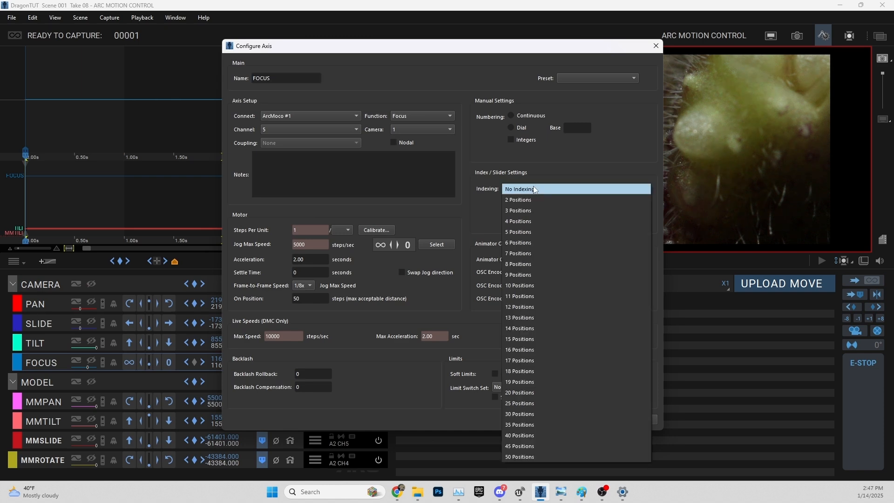
left_click(531, 287)
left_click(595, 420)
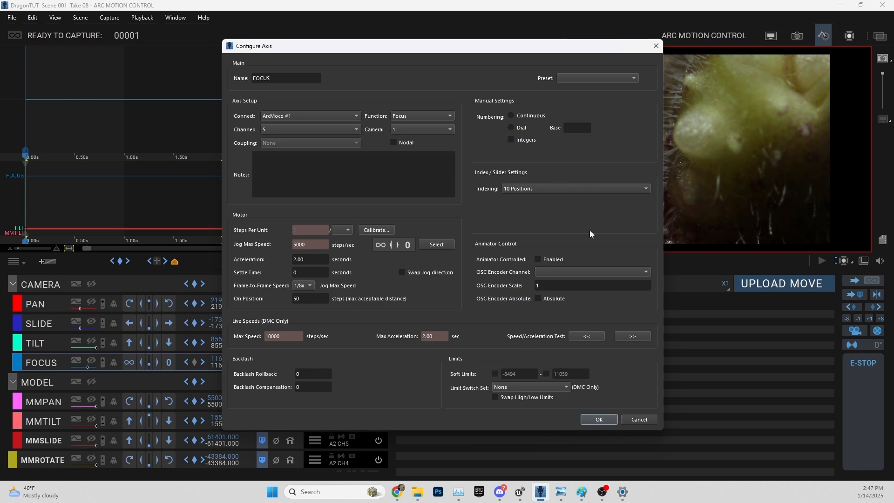
left_click(600, 419)
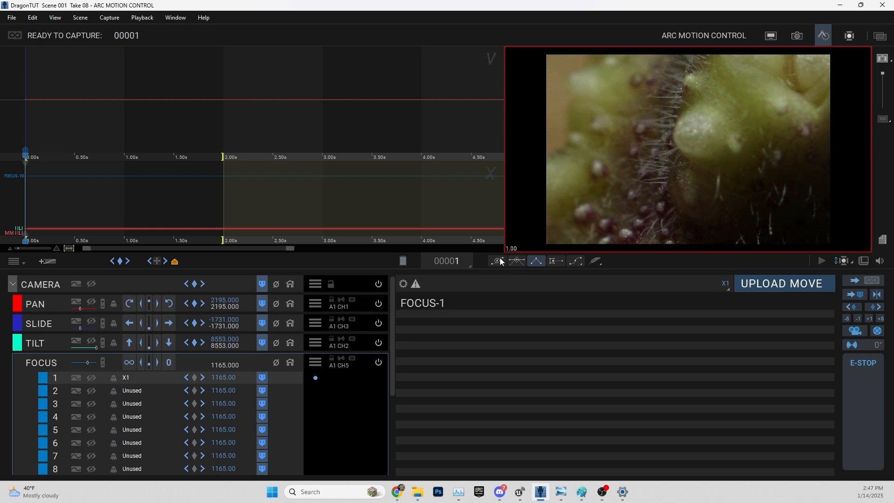
Enlarge the graph and live view area and examine the FOCUS axis's index positions and their exposure assignments
left_click_drag(505, 253, 489, 303)
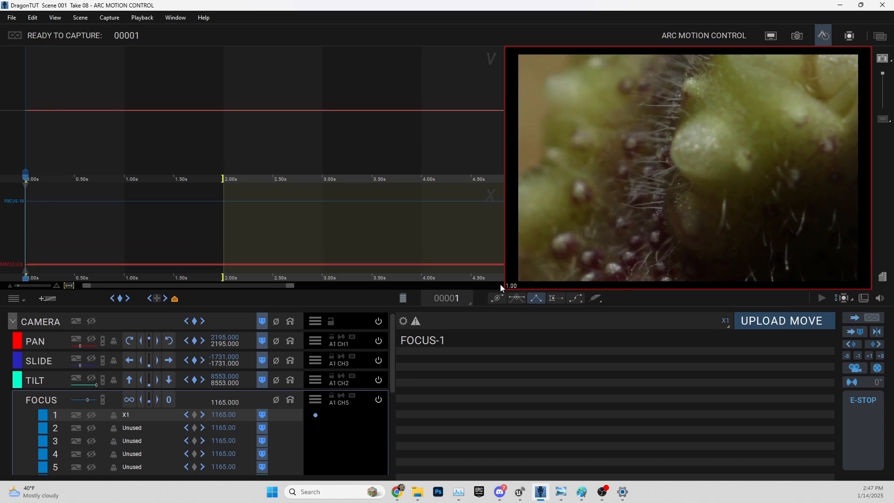
scroll(53, 367, "down", 3)
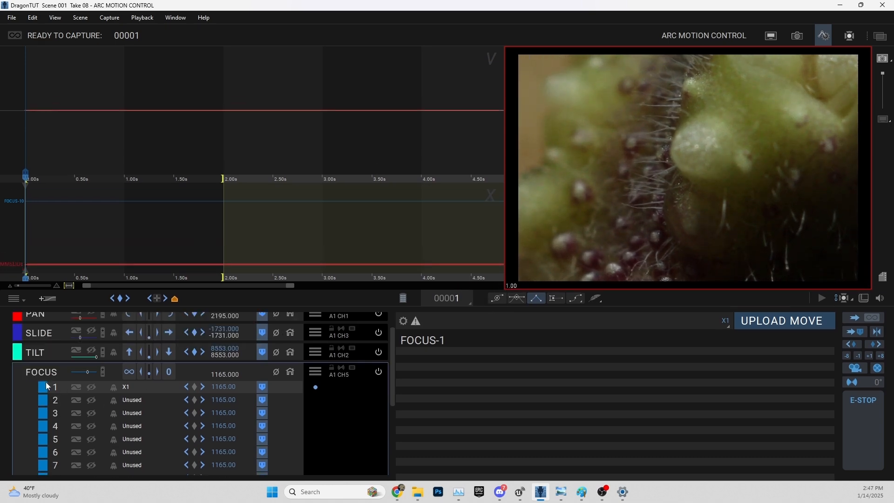
scroll(60, 340, "up", 2)
scroll(131, 400, "down", 1)
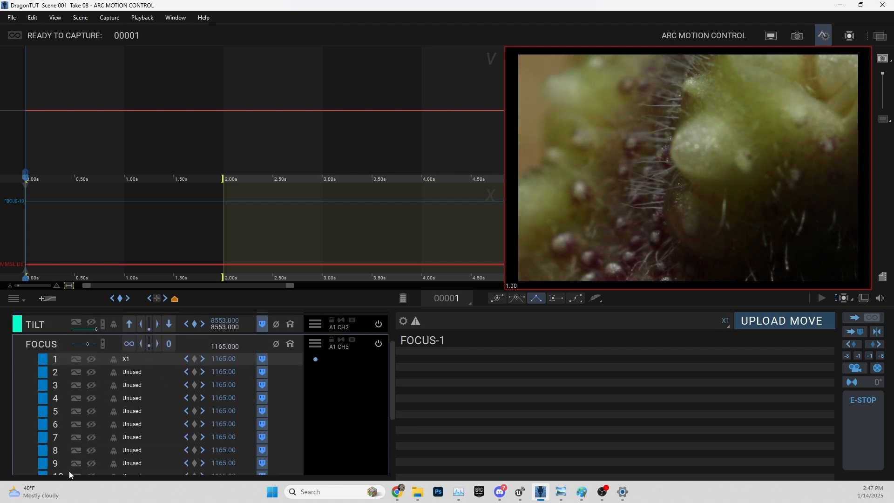
scroll(75, 424, "down", 1)
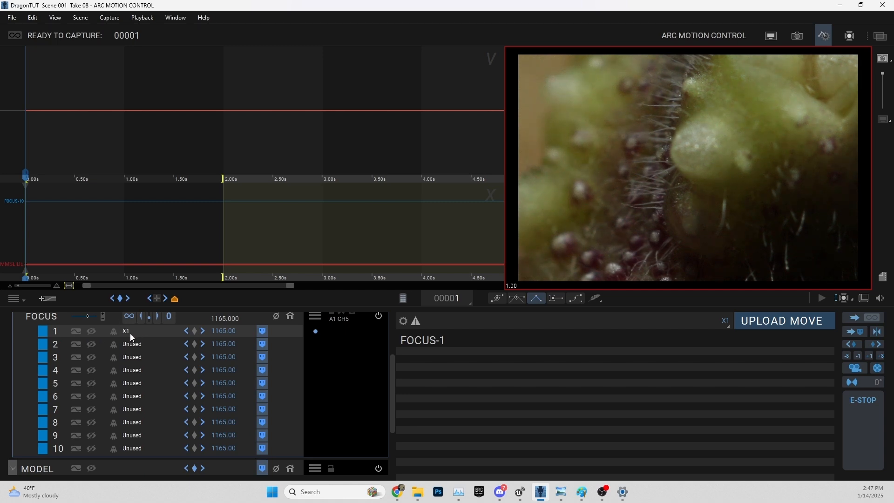
scroll(135, 331, "up", 1)
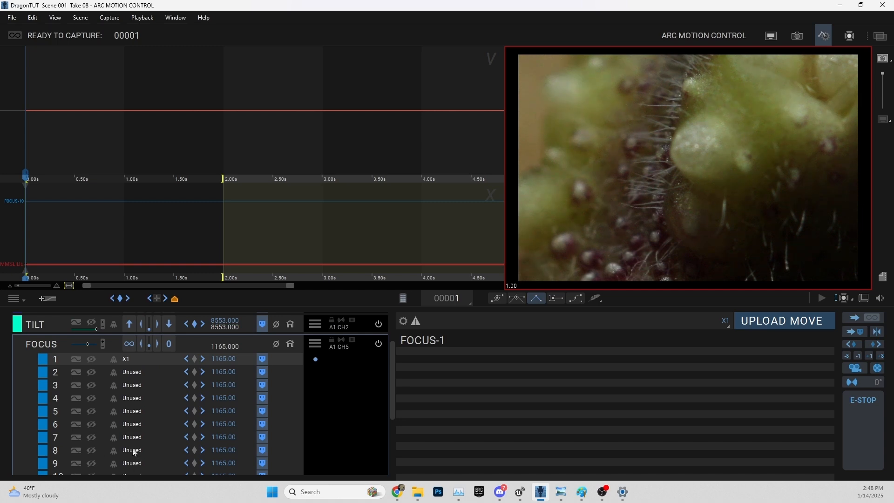
scroll(134, 452, "down", 1)
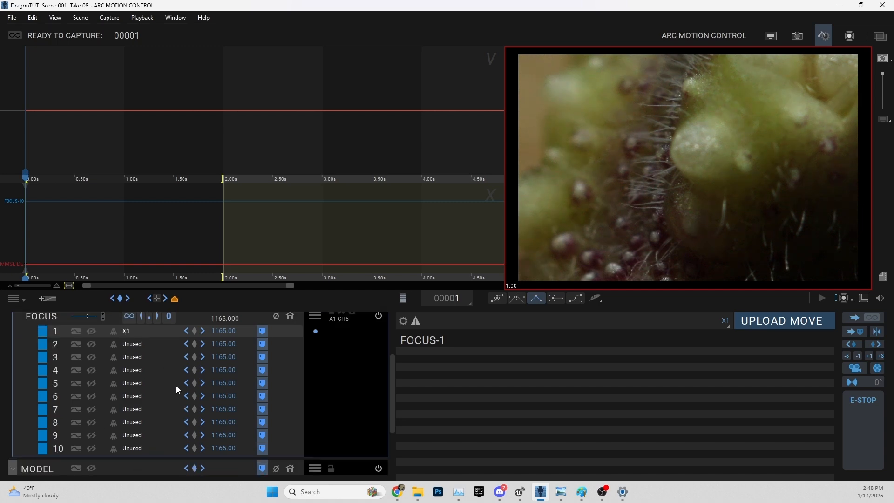
In the Cinematography workspace, add exposures X2, X3 and X4 to the camera settings
left_click(798, 35)
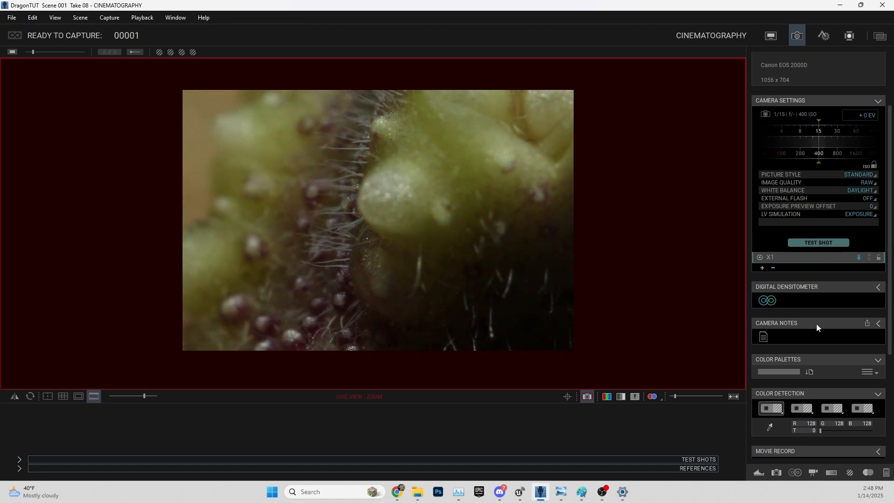
scroll(794, 350, "down", 4)
scroll(825, 374, "up", 7)
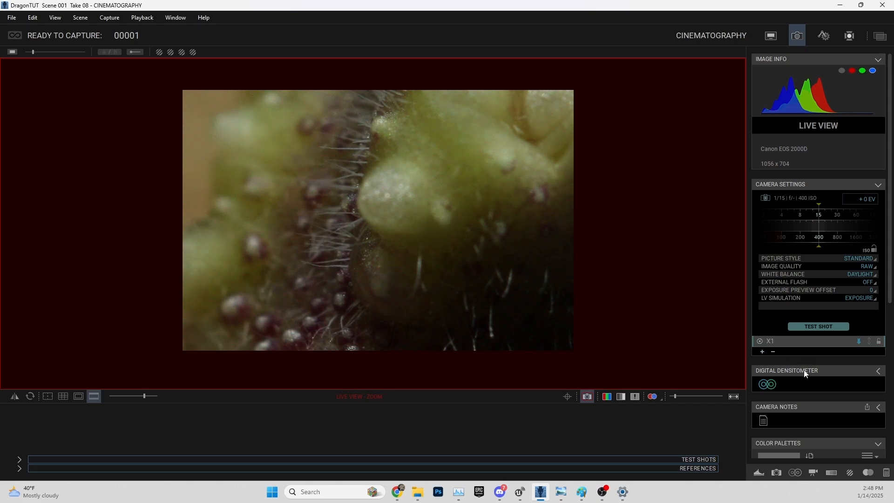
left_click(762, 352)
left_click(762, 362)
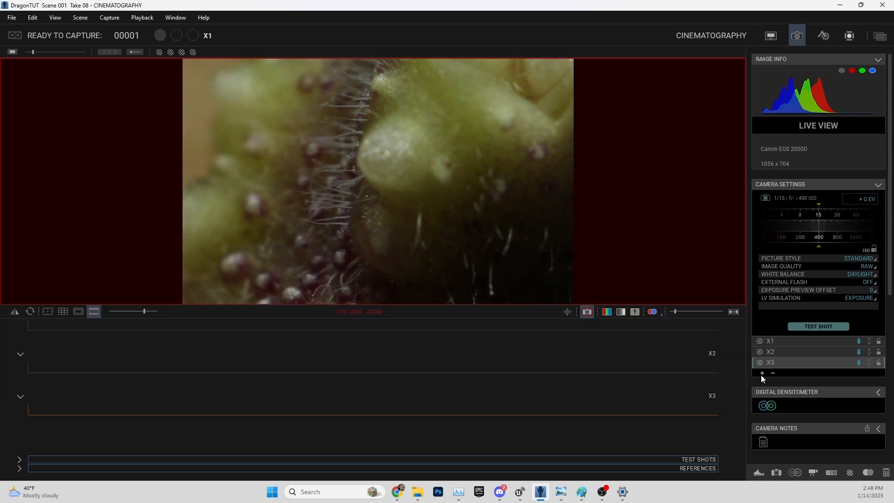
left_click(762, 374)
Add exposures X5 and X6 through the scene's exposure settings
double_click(790, 370)
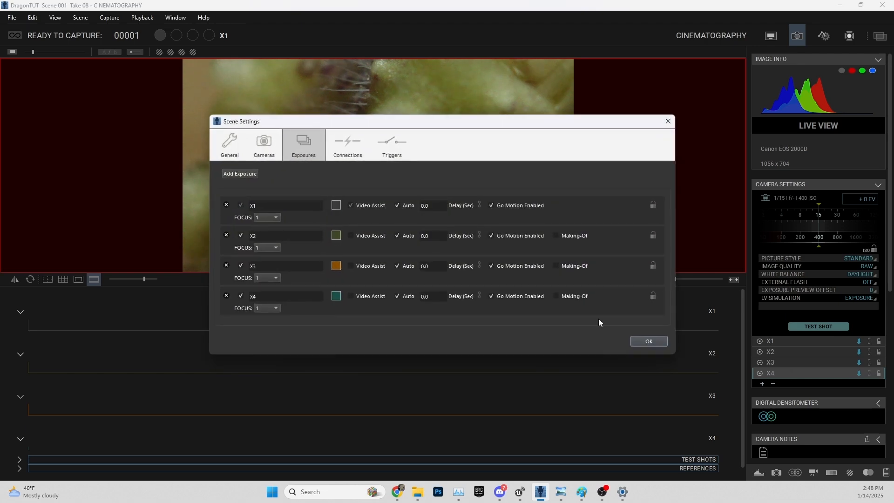
left_click(232, 174)
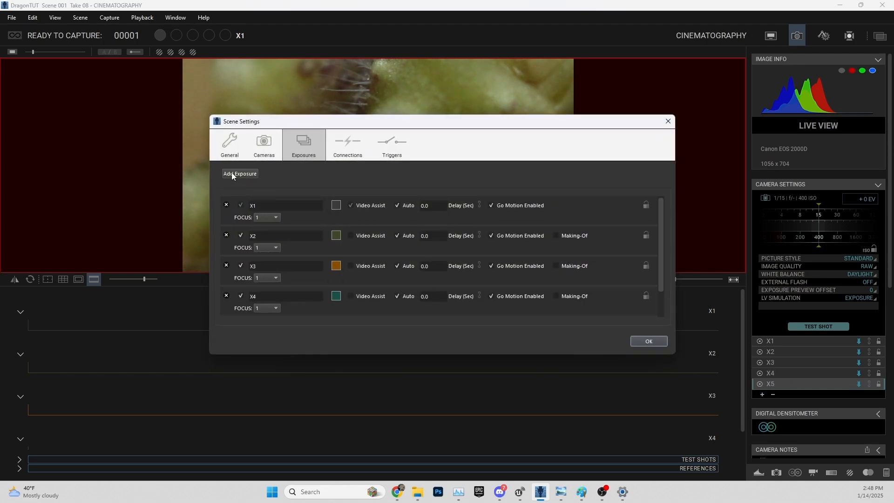
left_click(253, 174)
scroll(255, 248, "down", 3)
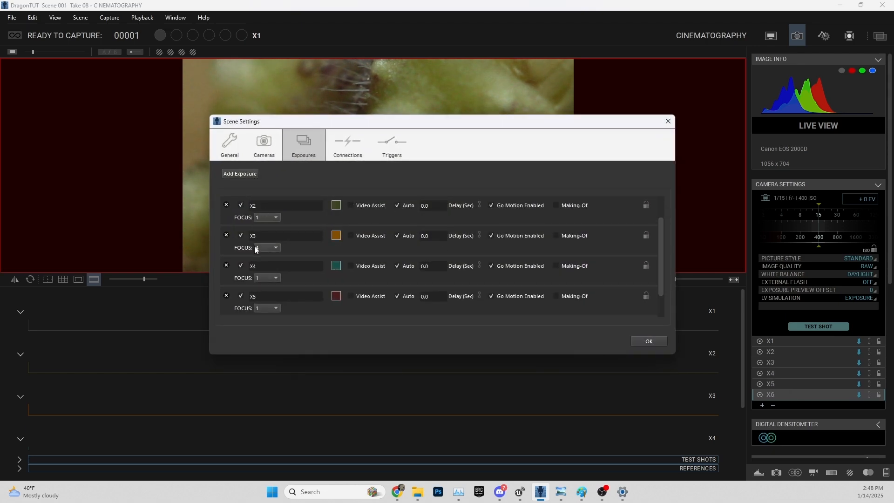
scroll(257, 261, "down", 2)
left_click(650, 341)
Add exposures X7, X8, X9 and X10 to the camera settings and select exposure X1
left_click(763, 405)
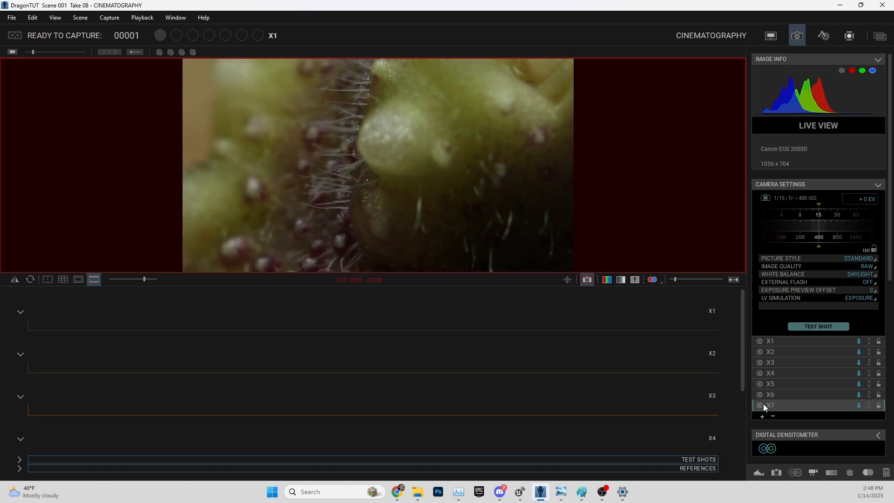
scroll(762, 409, "down", 3)
left_click(761, 332)
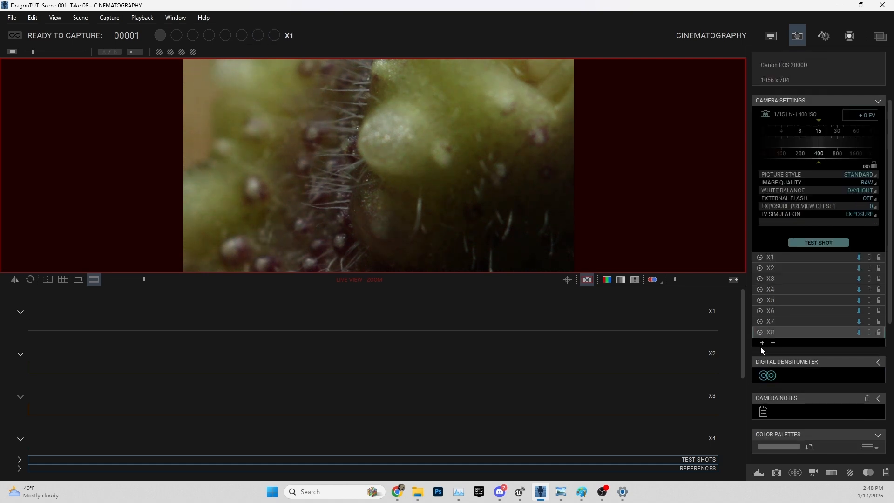
left_click(760, 343)
left_click(761, 354)
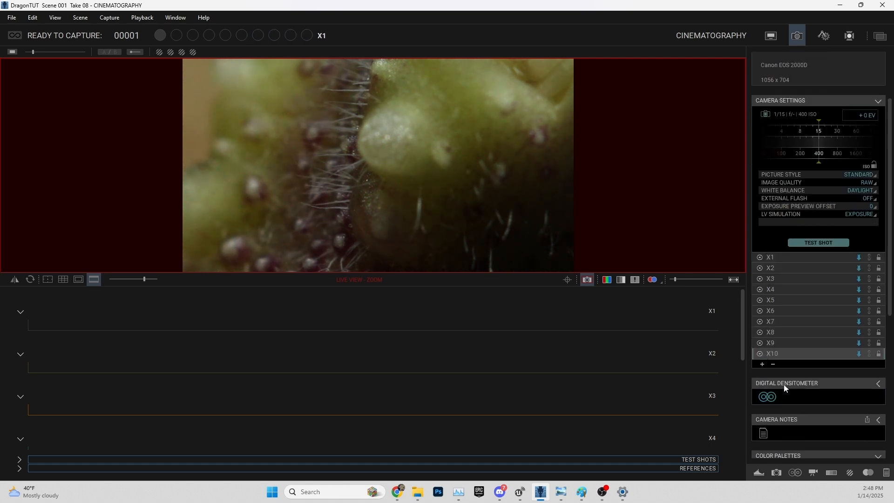
left_click(795, 259)
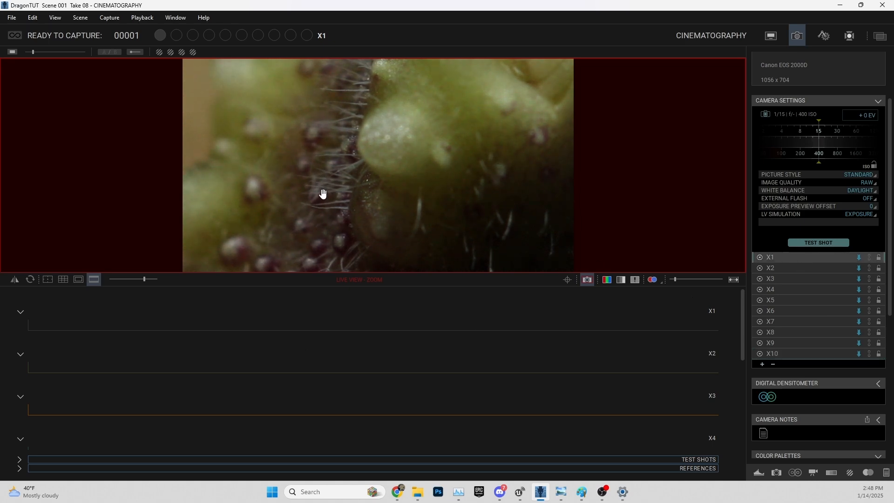
Return to the Arc Motion Control workspace and check which exposures are assigned to FOCUS index position 4
left_click(823, 36)
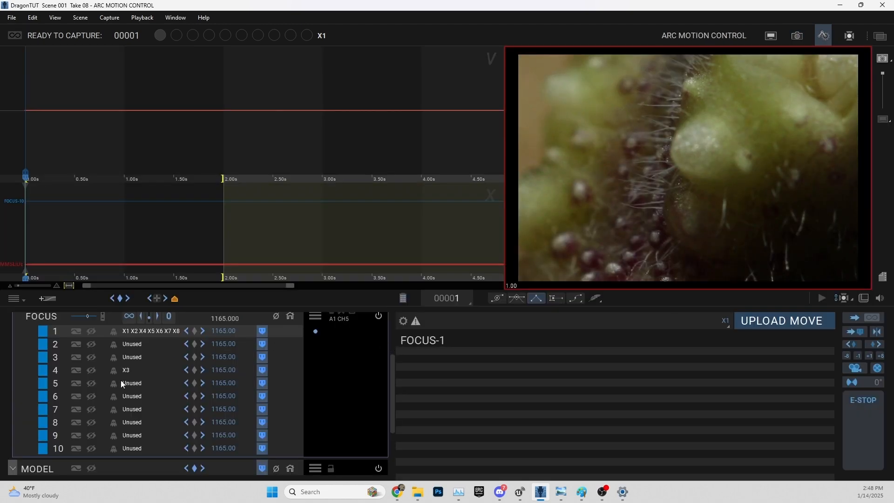
left_click(135, 373)
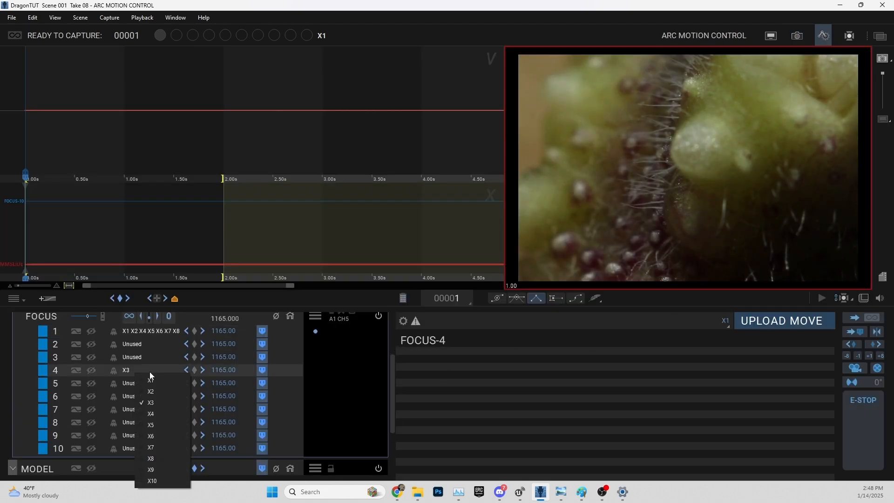
left_click(121, 371)
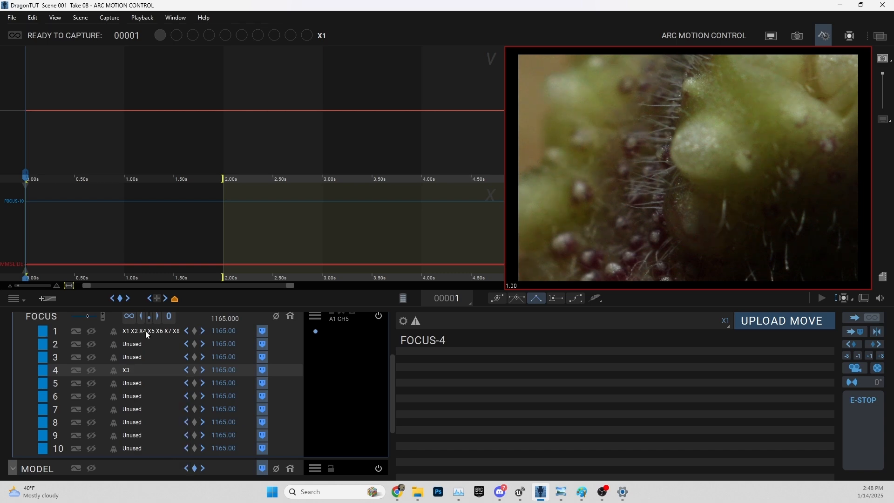
Check the exposures on FOCUS index position 1, and assign exposure X2 to position 2 and X3 to position 3
left_click(158, 334)
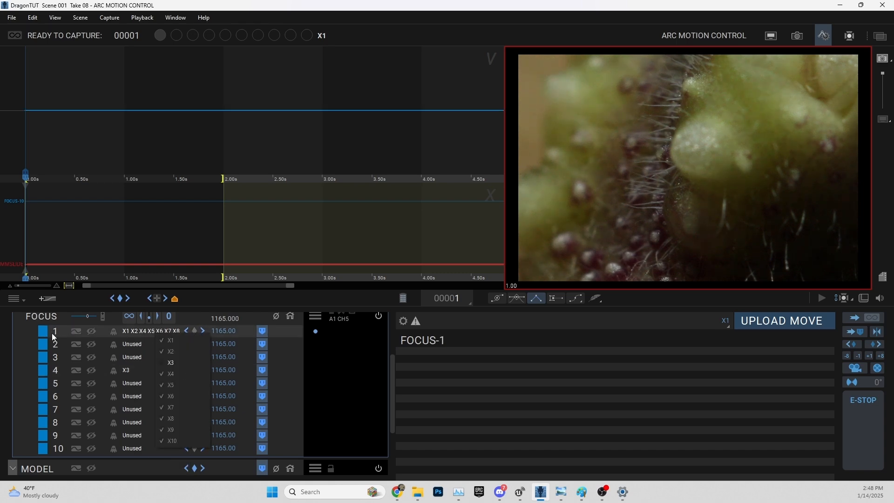
left_click(128, 343)
left_click(129, 343)
left_click(155, 359)
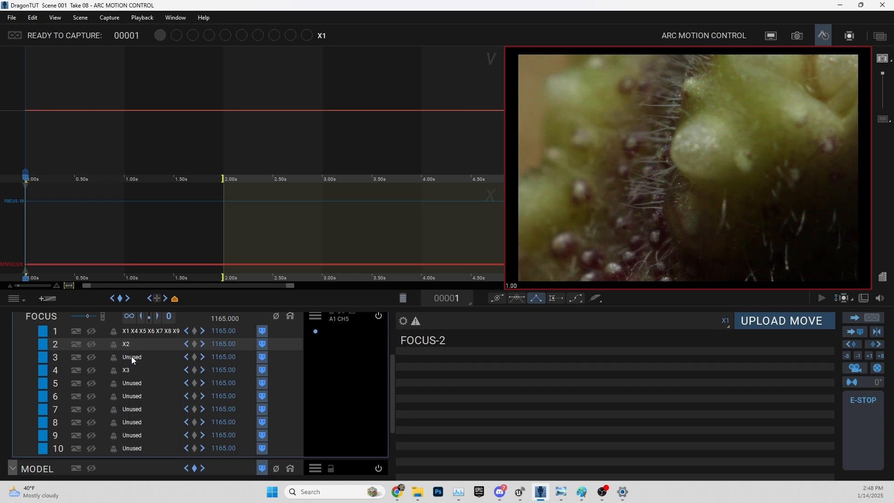
left_click(131, 357)
left_click(152, 378)
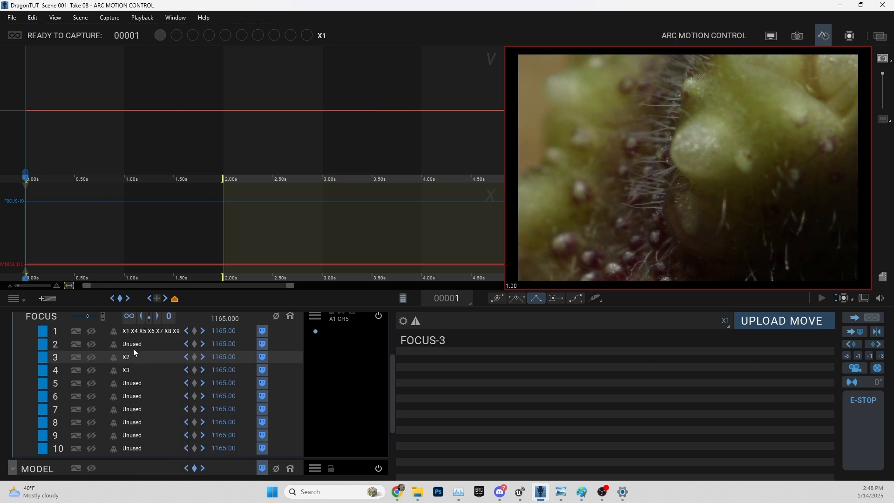
left_click(134, 342)
left_click(146, 359)
left_click(127, 357)
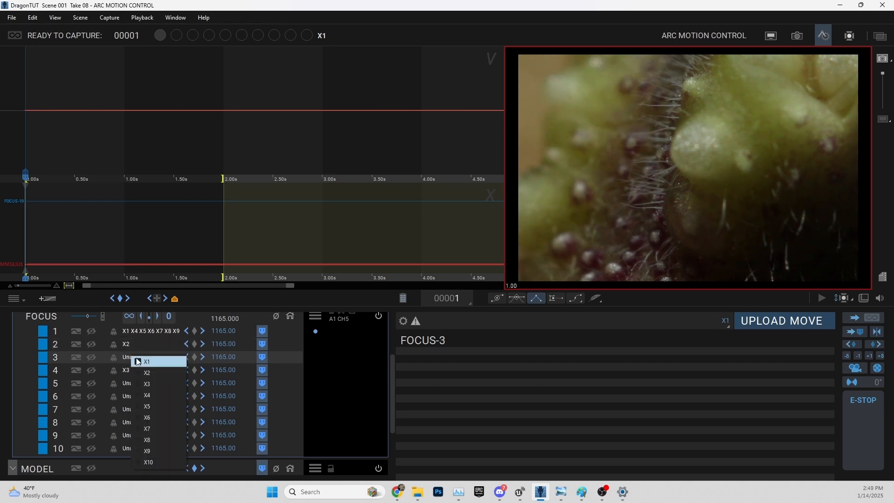
left_click(145, 384)
Assign exposures X4, X5 and X6 to FOCUS index positions 4, 5 and 6 respectively
left_click(130, 370)
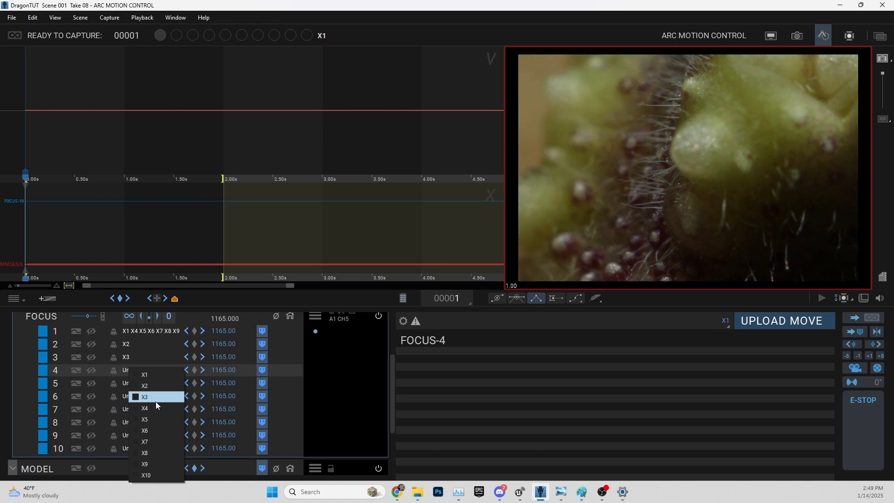
left_click(154, 408)
left_click(136, 384)
left_click(161, 434)
left_click(138, 396)
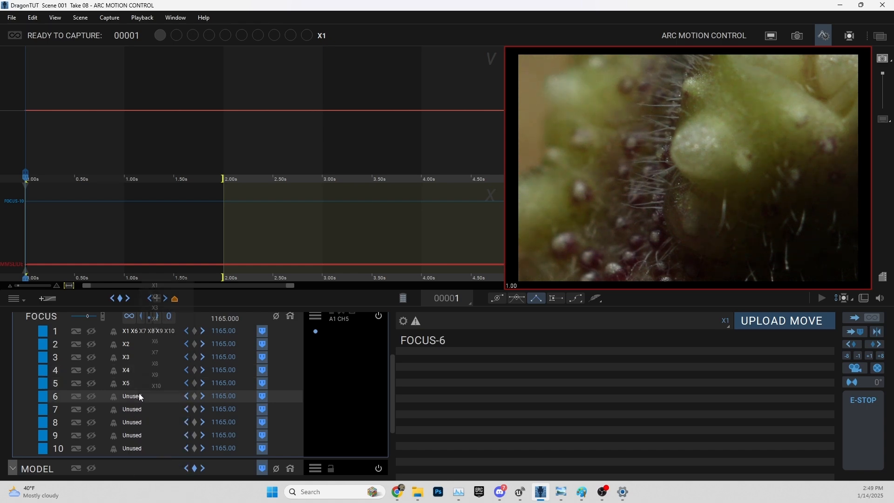
left_click(163, 346)
Assign exposure X7 to FOCUS index position 7 and X8 to position 8
left_click(132, 409)
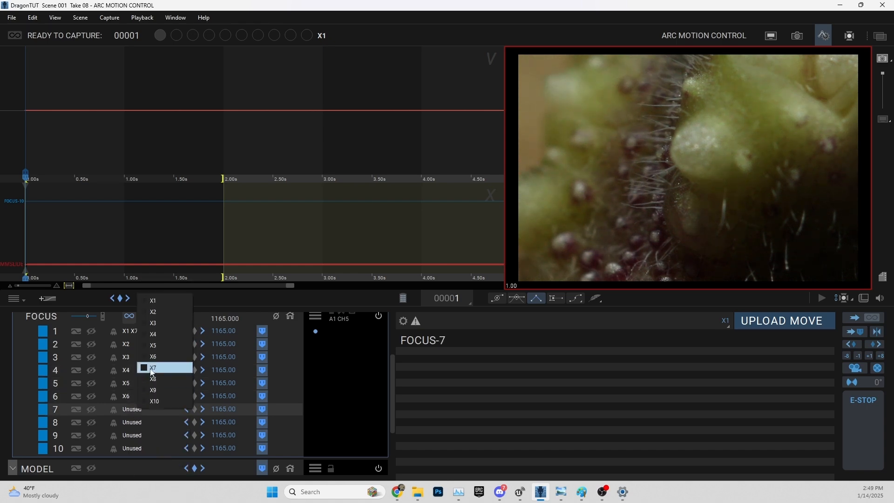
left_click(158, 367)
left_click(130, 435)
left_click(160, 422)
left_click(123, 427)
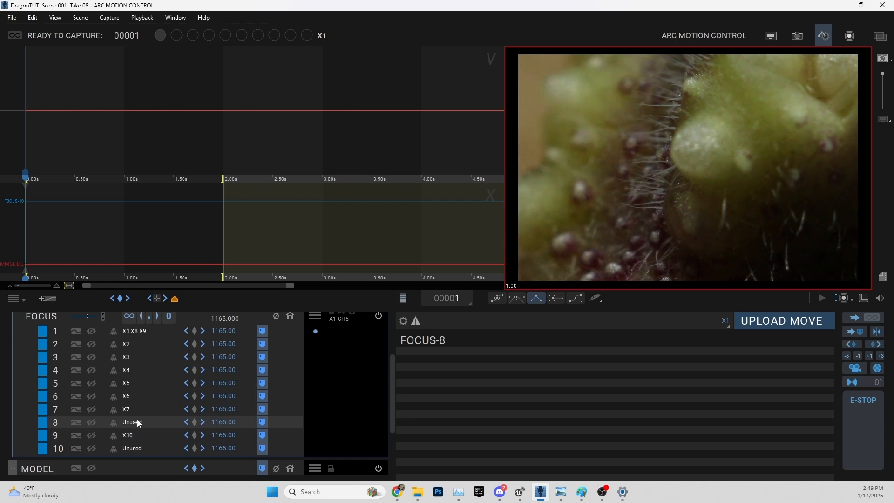
left_click(139, 422)
left_click(144, 388)
Assign exposure X9 to FOCUS index position 9 and X10 to position 10
left_click(132, 437)
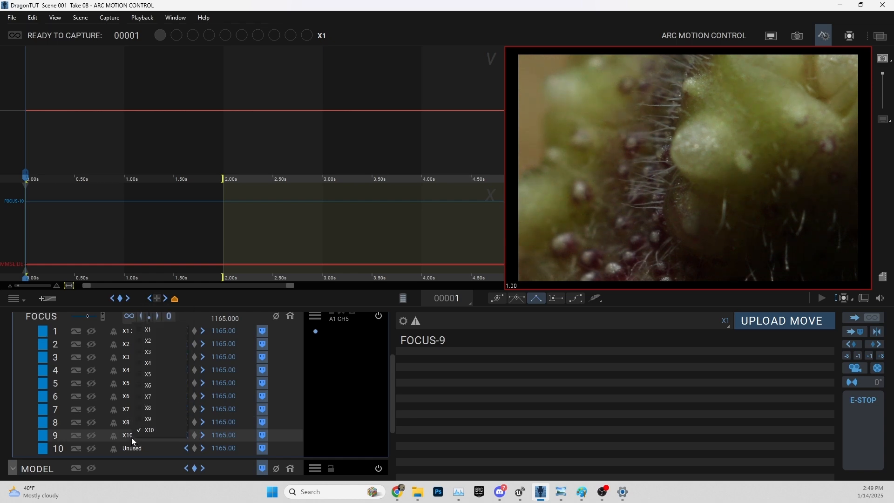
left_click(131, 437)
left_click(145, 417)
left_click(139, 448)
left_click(148, 446)
left_click(147, 441)
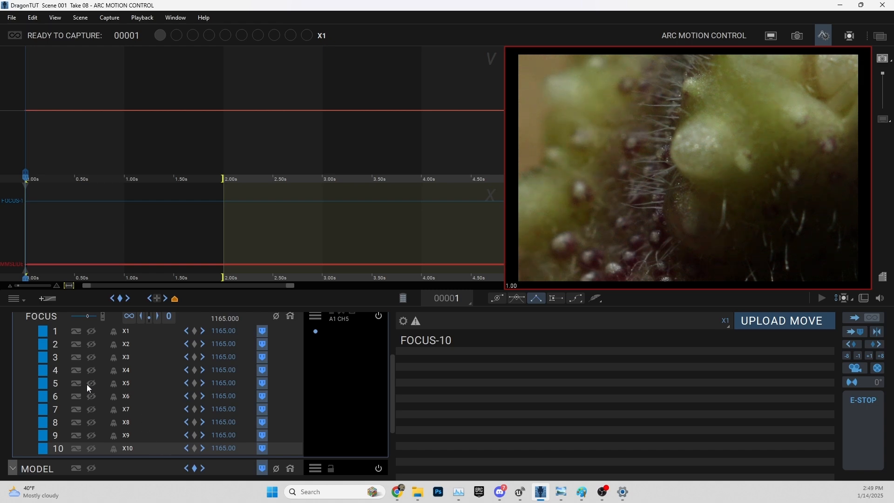
Review the exposure assignments of FOCUS index positions 1 to 4
left_click(130, 330)
left_click(130, 330)
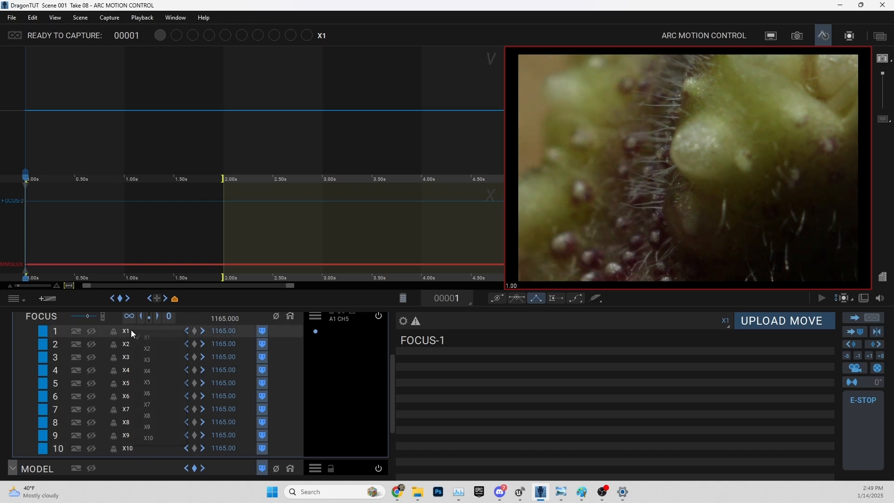
left_click(466, 368)
scroll(162, 372, "up", 2)
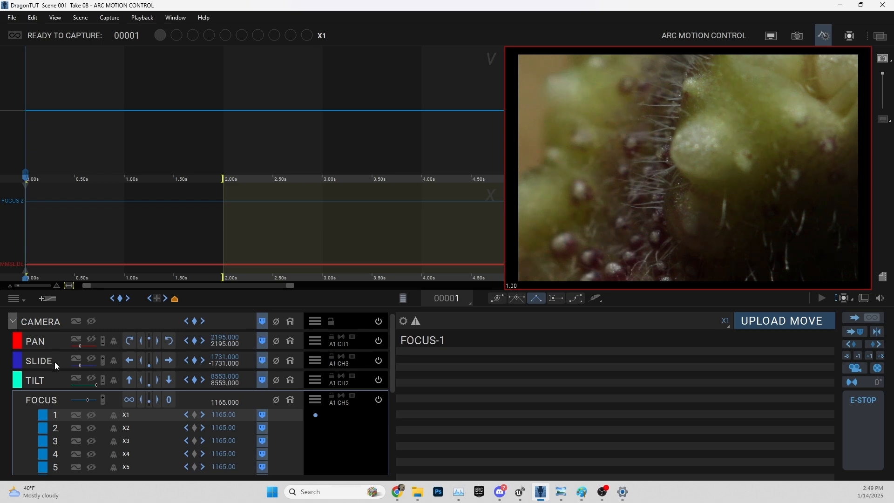
scroll(55, 375, "down", 2)
scroll(111, 353, "down", 1)
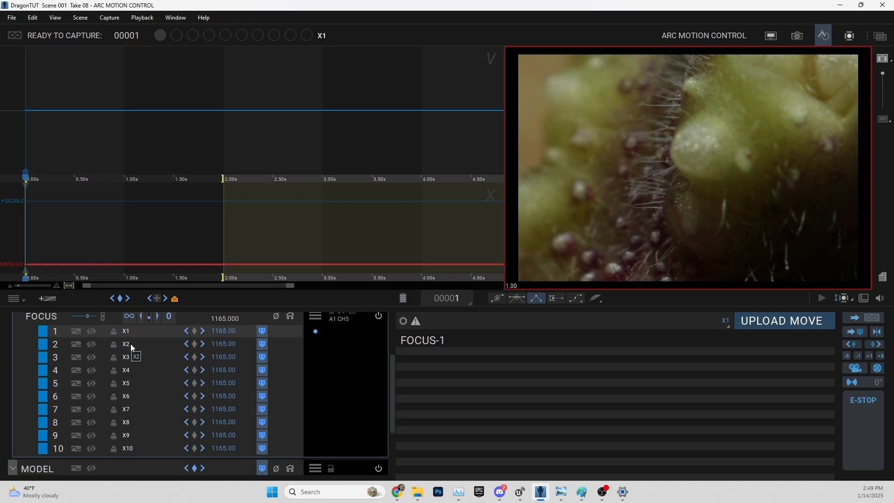
left_click(146, 349)
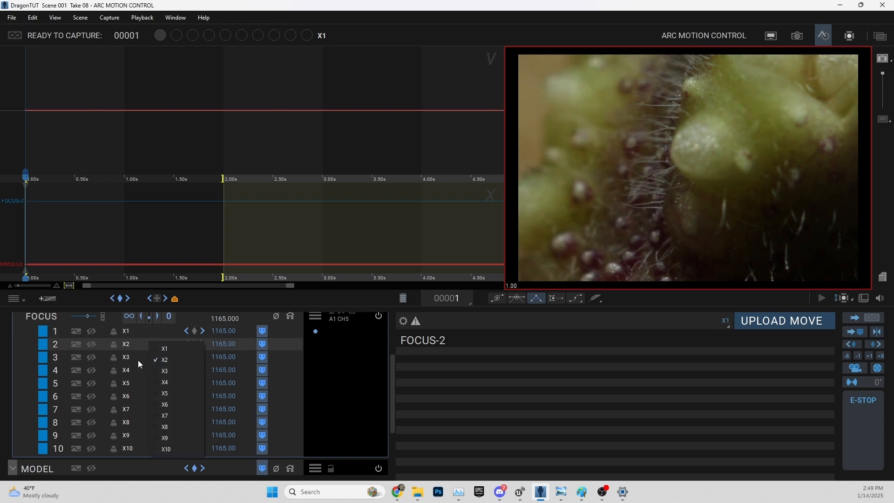
left_click(138, 359)
left_click(135, 371)
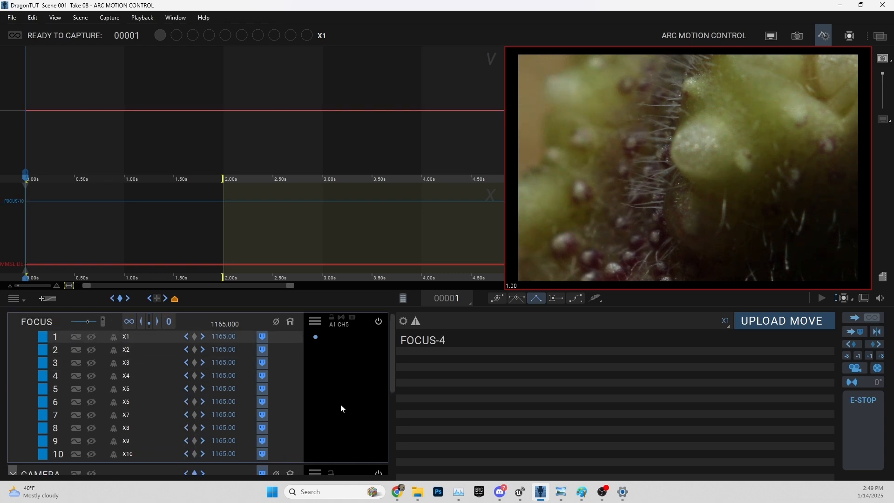
Shift the live view zoom box slightly higher on the plant and inspect that area magnified
double_click(664, 177)
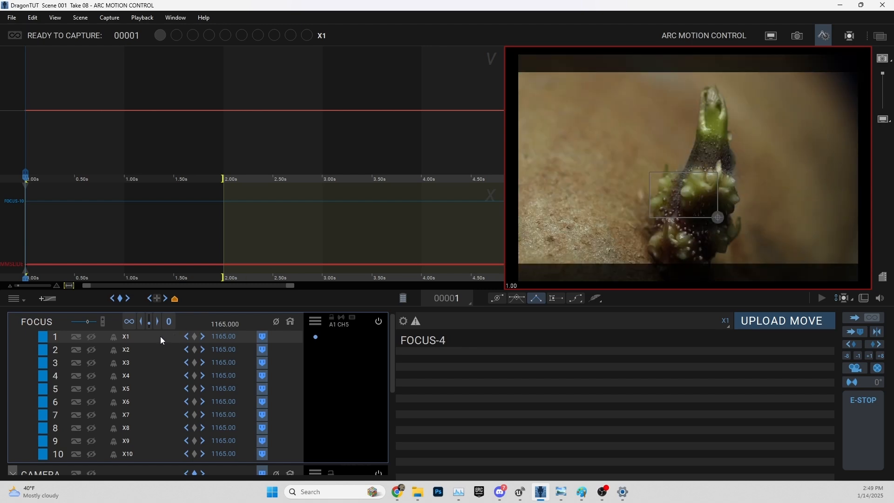
left_click(160, 337)
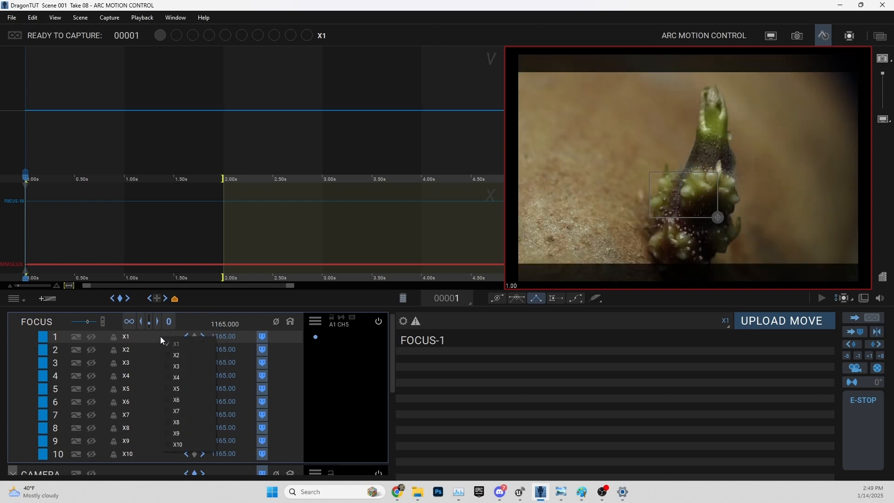
left_click(132, 337)
left_click_drag(665, 177, 664, 170)
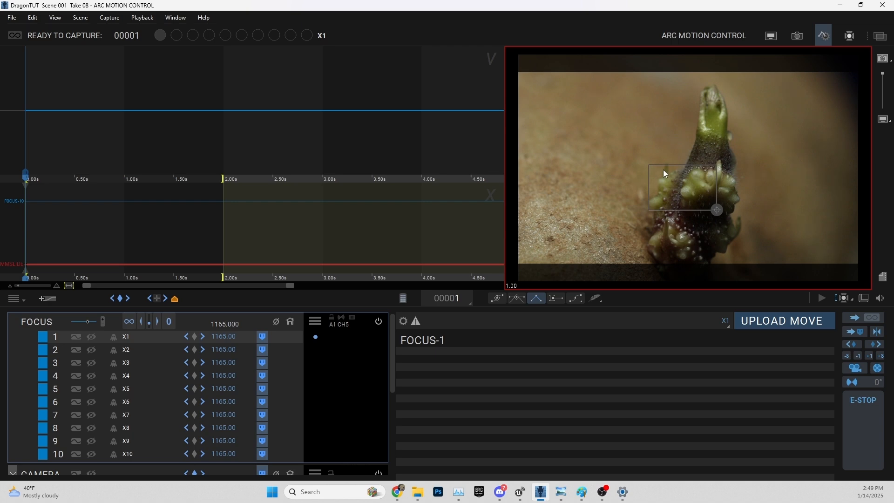
double_click(674, 172)
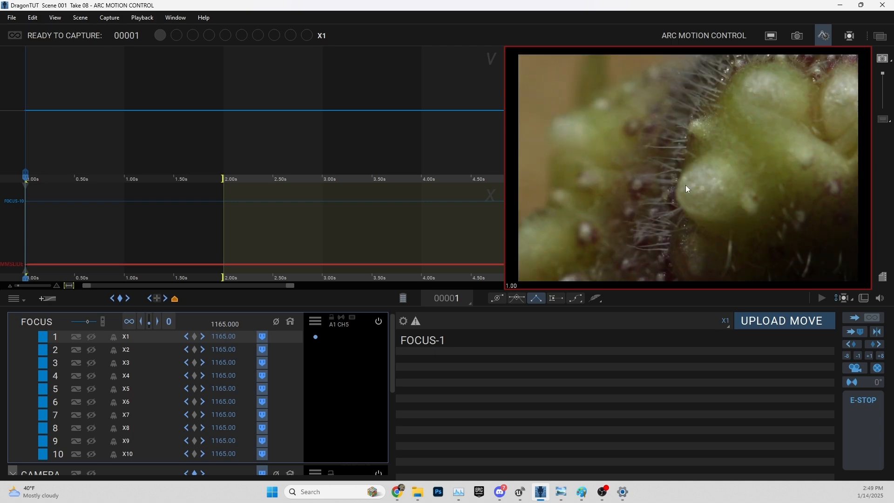
double_click(685, 184)
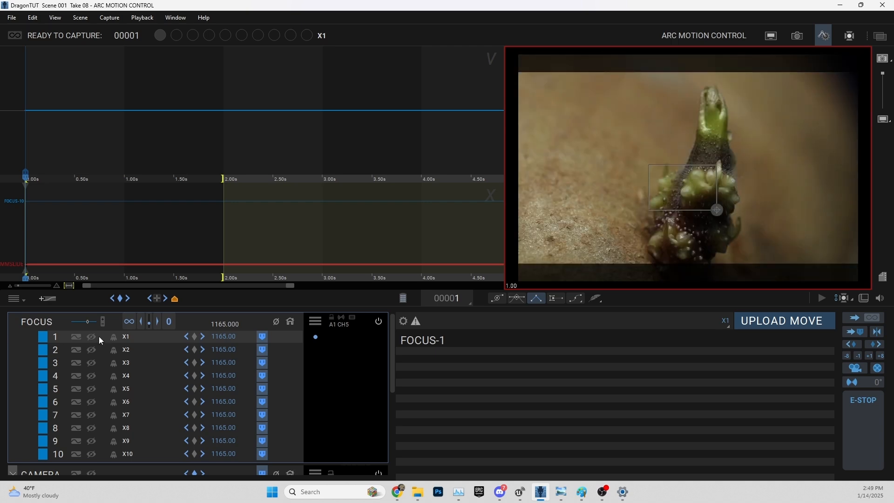
Review the Function options in the FOCUS axis configuration, keeping the function on Focus
double_click(41, 323)
left_click(427, 116)
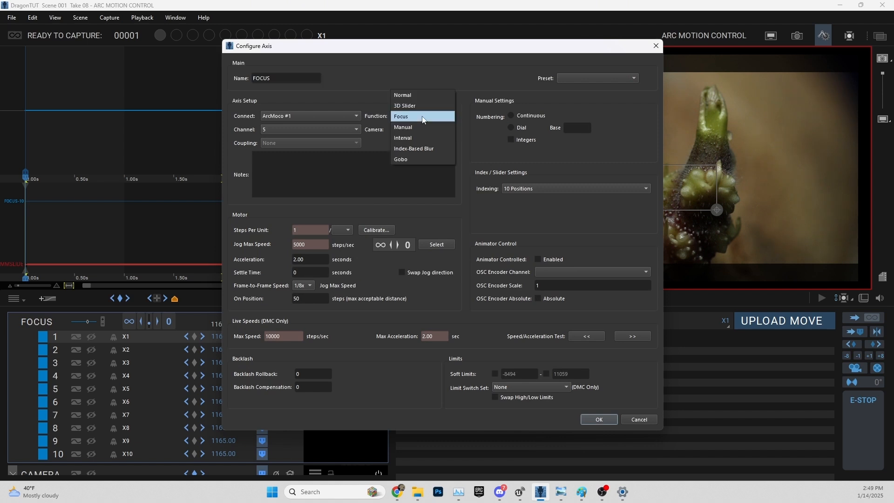
left_click(599, 419)
left_click(599, 419)
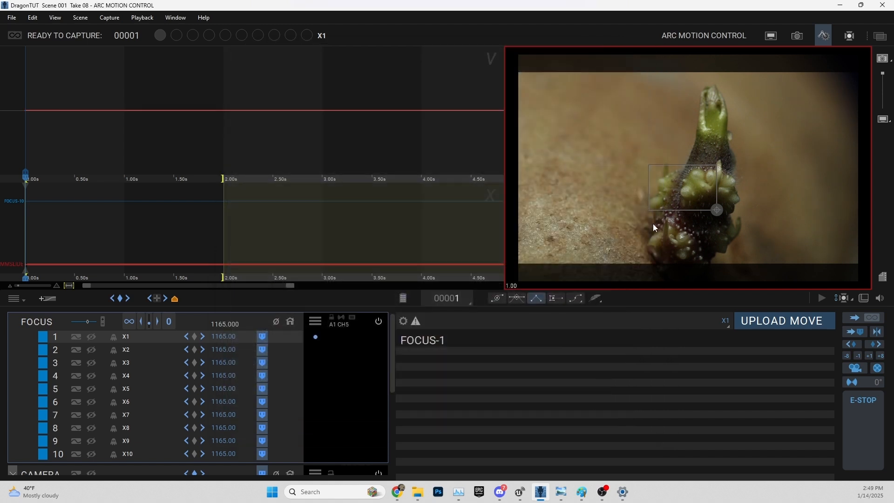
Jog the FOCUS axis toward infinity to about 15, focusing on the farthest part of the plant in the magnified live view
double_click(685, 200)
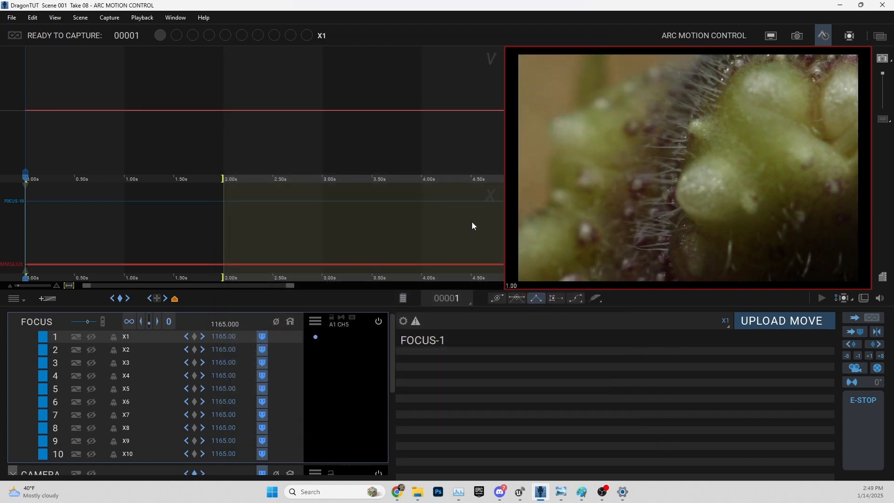
left_click(132, 321)
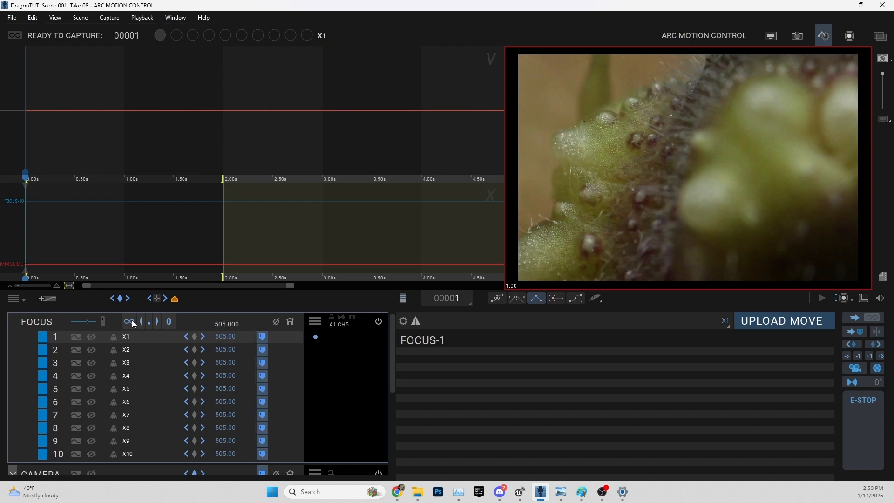
double_click(602, 88)
double_click(660, 171)
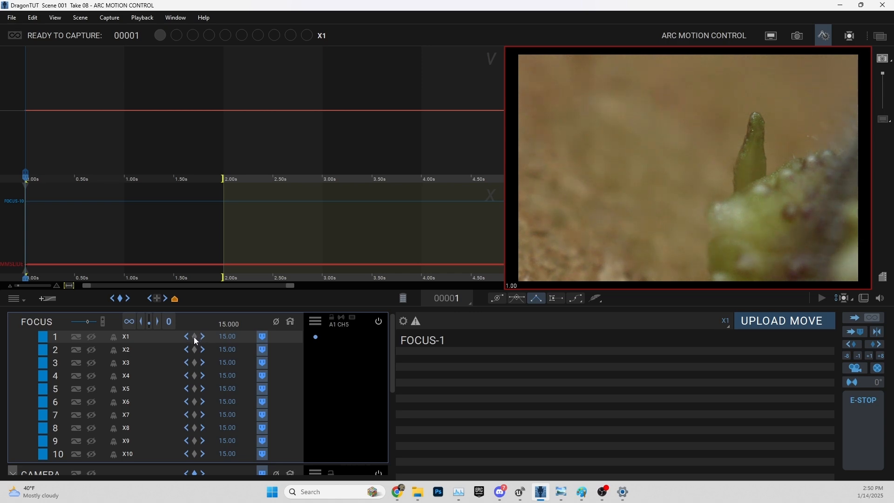
Zero the FOCUS axis at the current far focus point and add a keyframe at 0 for index position 1
left_click(316, 322)
left_click(368, 311)
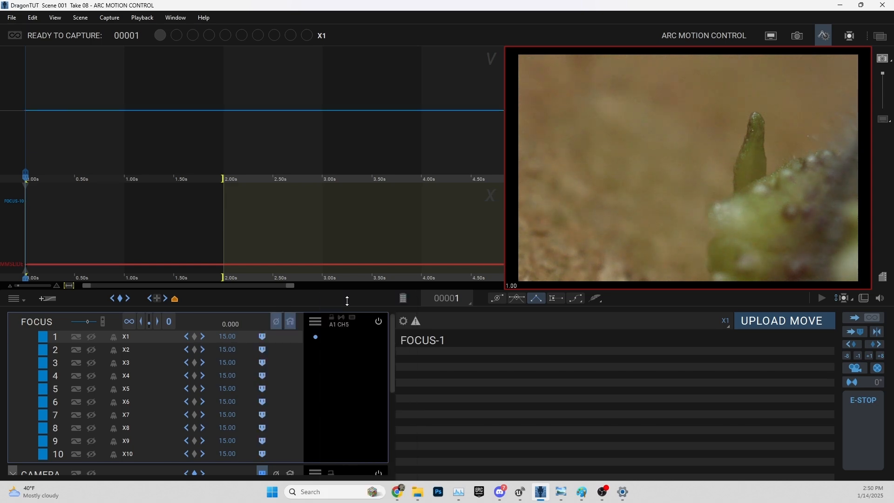
left_click(194, 337)
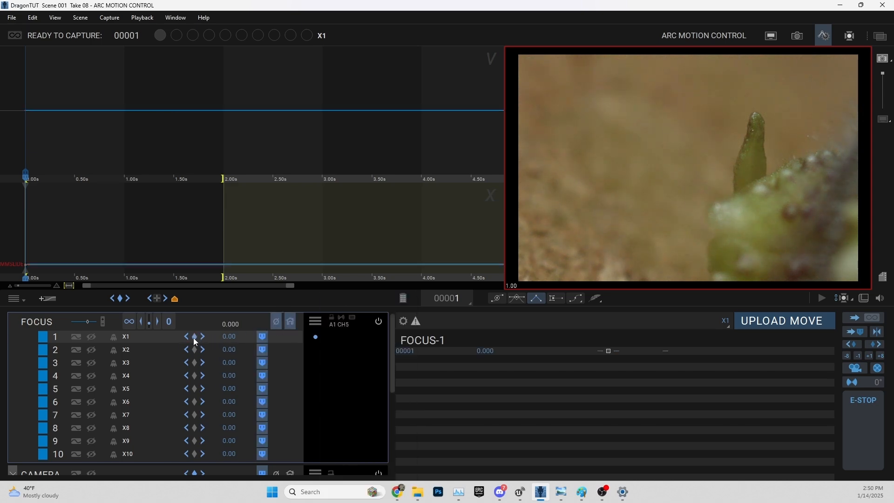
Jog the FOCUS axis toward the camera to about 1767, focusing on the nearest part of the plant in the magnified live view
double_click(750, 198)
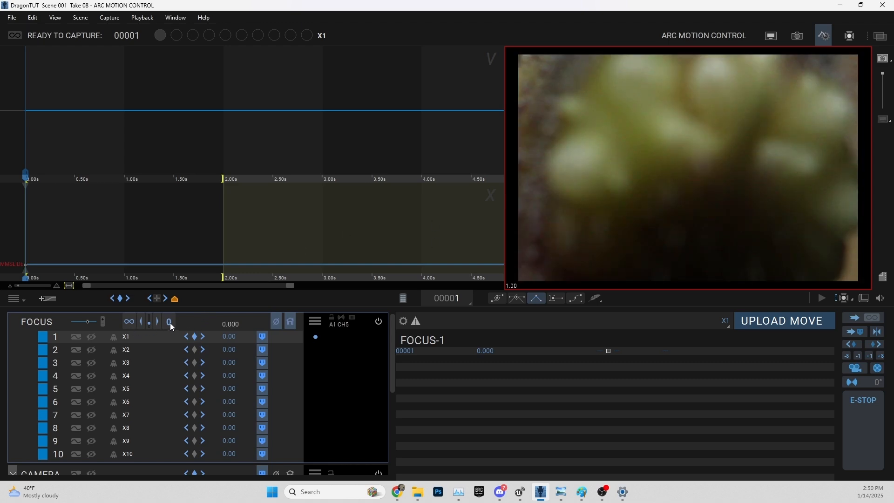
left_click(170, 323)
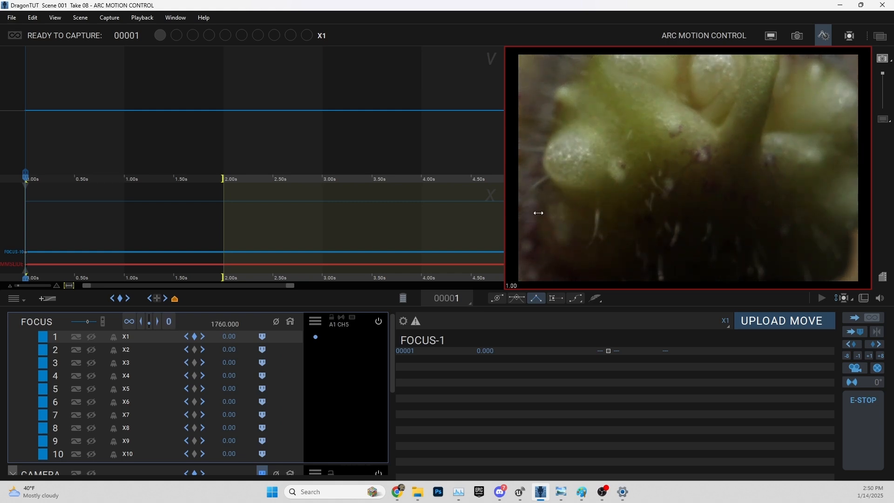
double_click(718, 163)
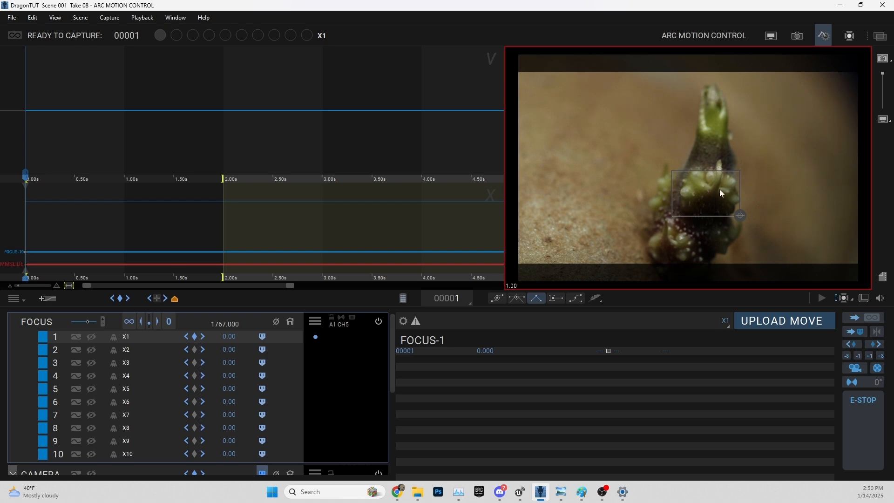
Send the FOCUS axis to position 1800 and add a keyframe there for index position 10
left_click(220, 324)
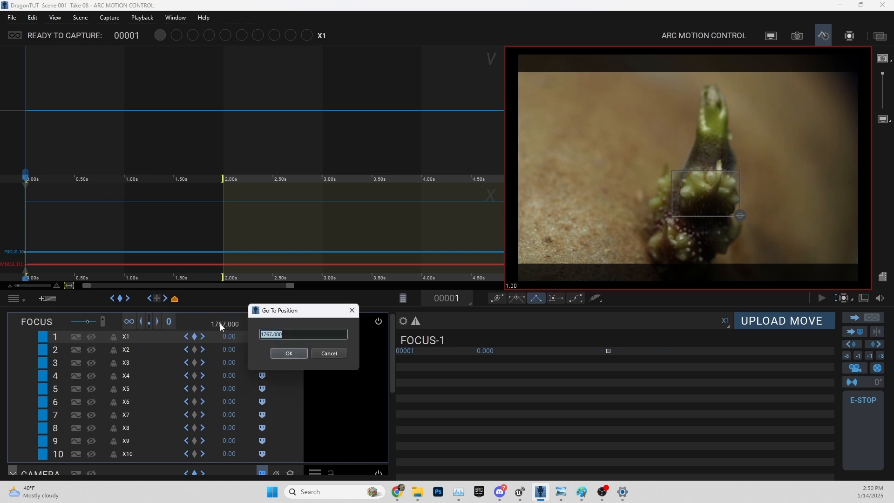
type("1779")
key("Return")
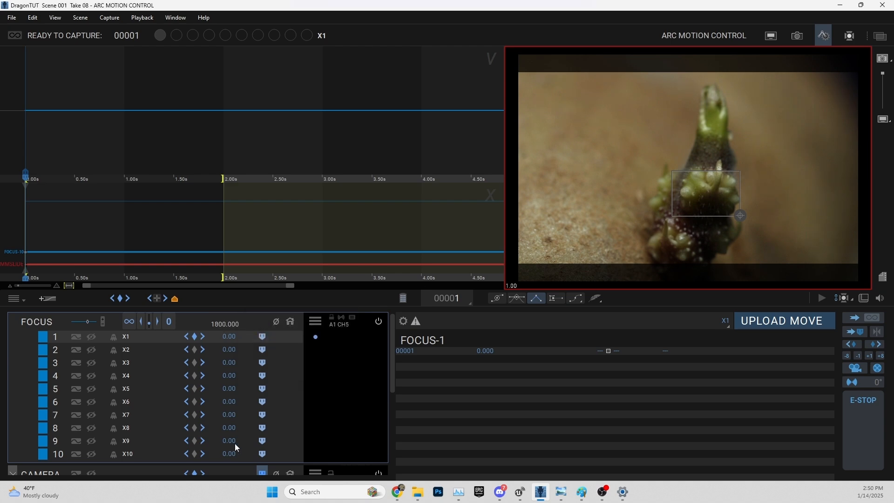
left_click(194, 455)
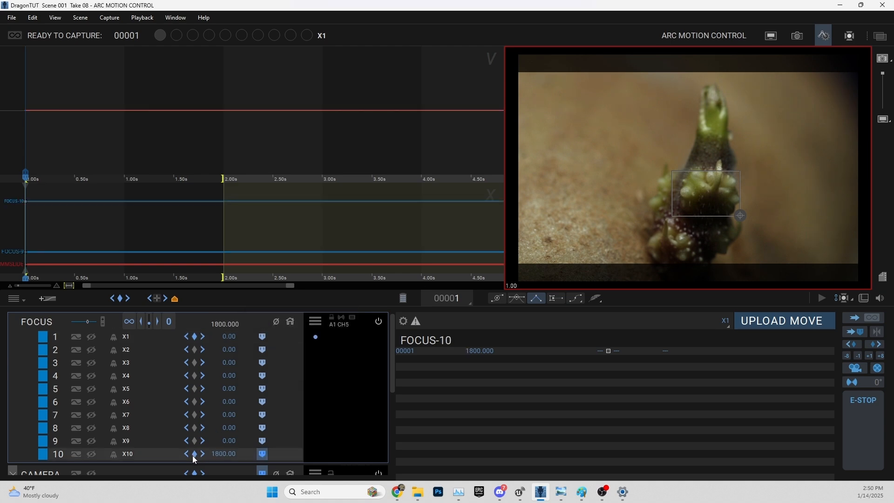
Send the FOCUS axis back to index position 1 and shift the live view zoom box slightly higher on the plant
left_click(263, 337)
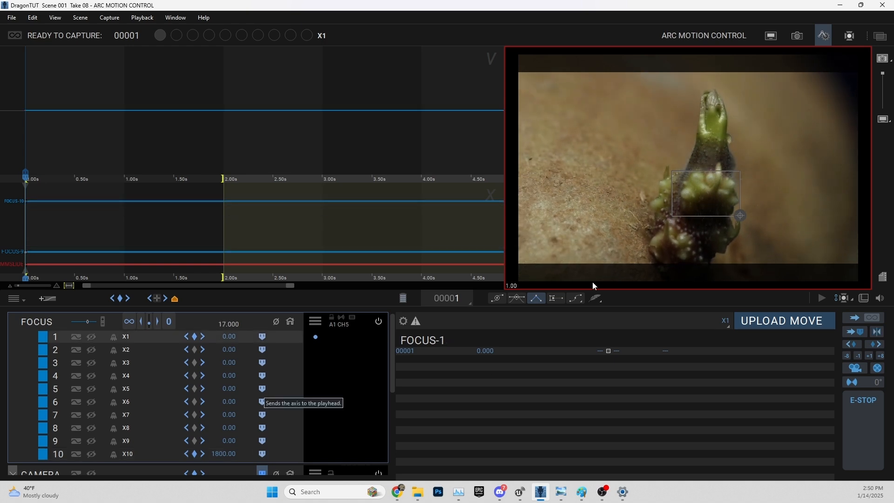
mouse_move(702, 208)
left_mouse_down()
mouse_move(681, 191)
mouse_move(690, 202)
left_mouse_up()
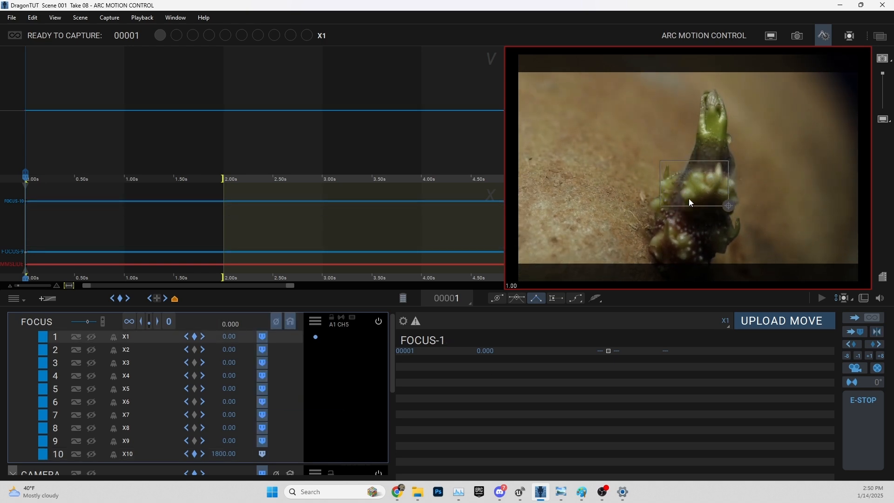
Send the FOCUS axis to index position 10 to check near focus in the magnified live view, and return it to position 1
left_click(260, 450)
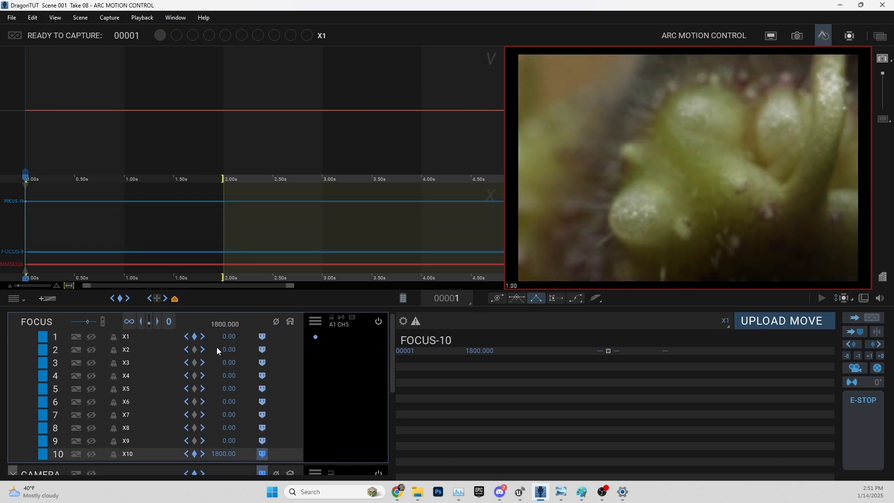
left_click(173, 350)
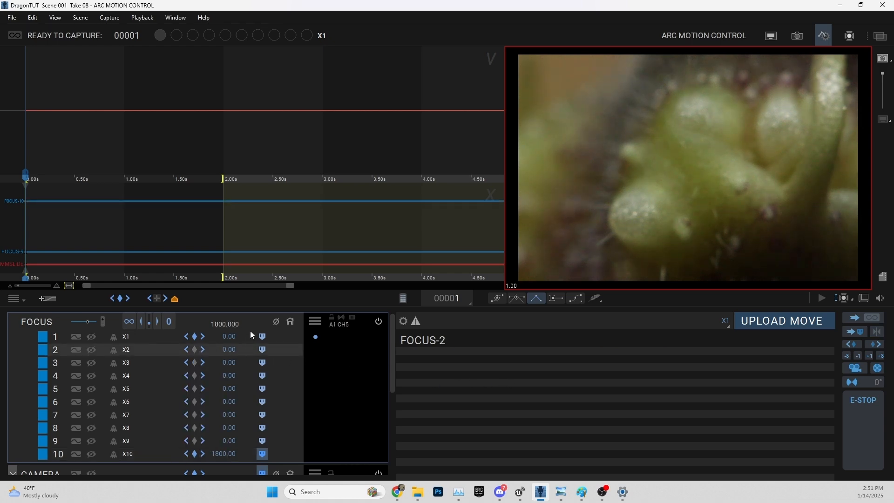
left_click(240, 337)
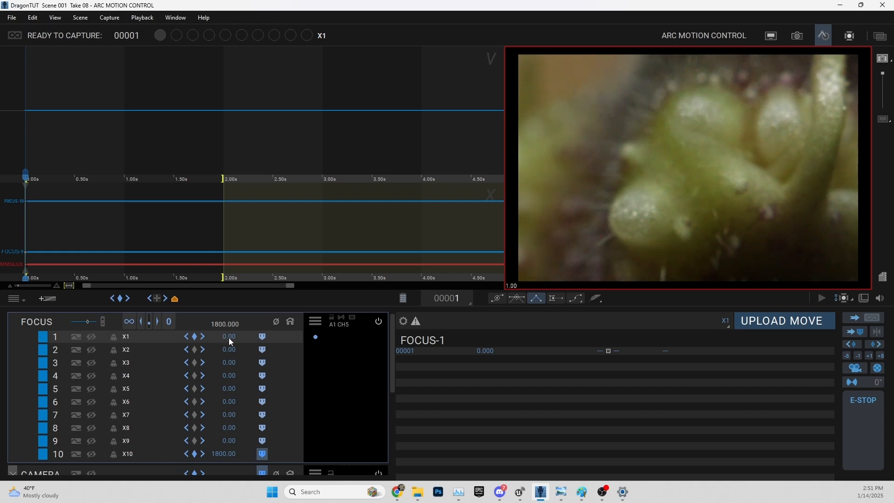
left_click(263, 337)
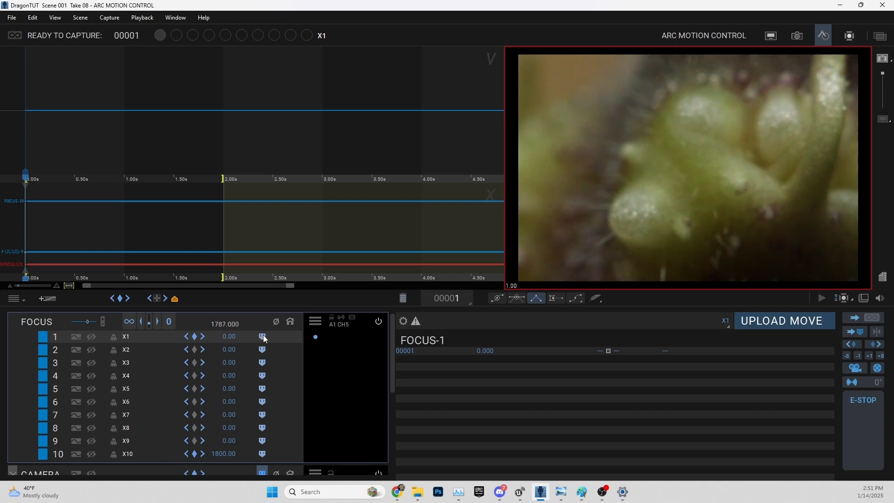
Send the FOCUS axis to 200 and 400, adding a keyframe at each for index positions 2 and 3 respectively
left_click(221, 324)
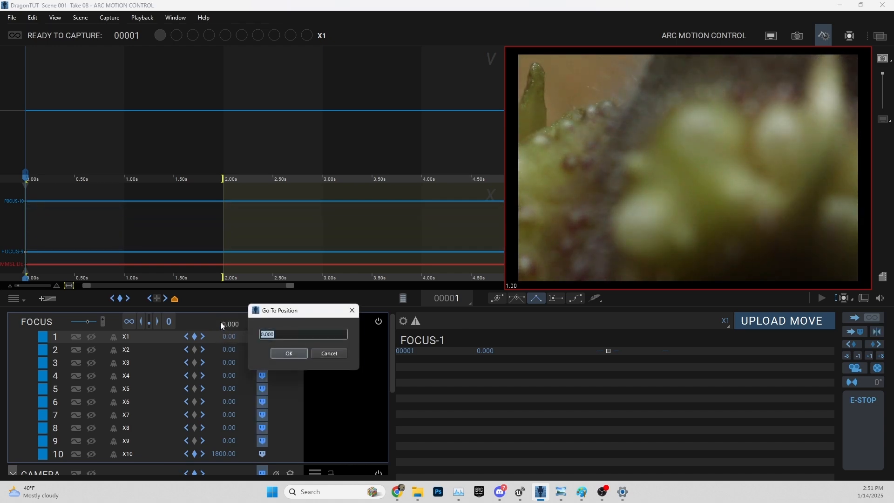
type("298")
key("Return")
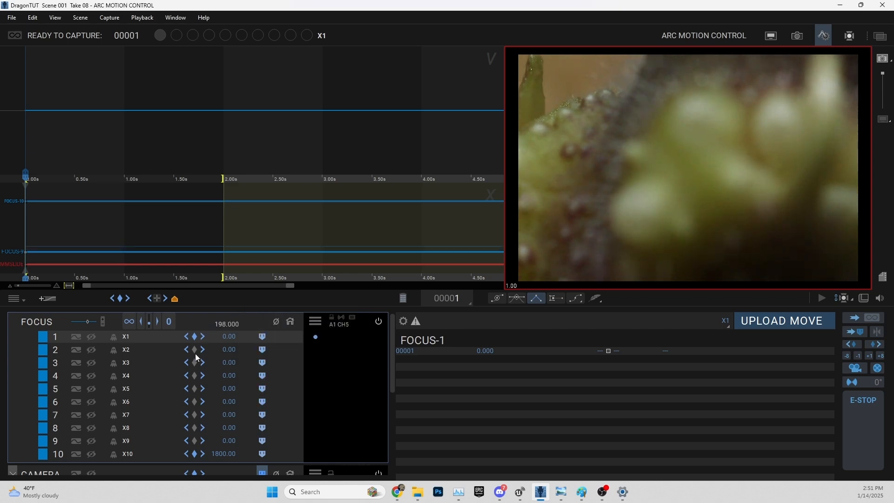
left_click(195, 351)
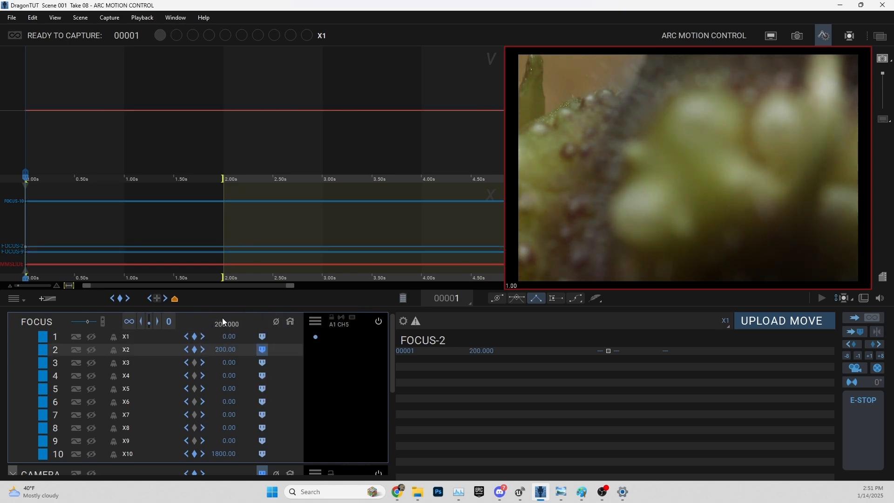
left_click(220, 323)
type("398")
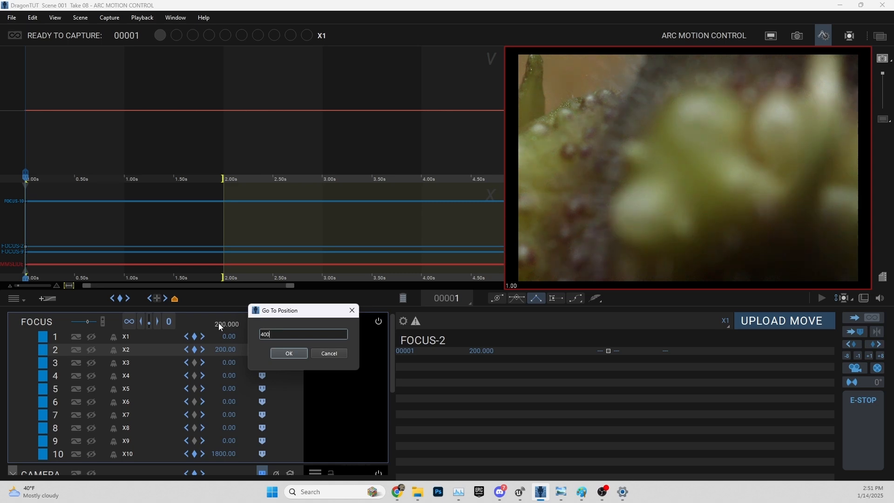
key("Return")
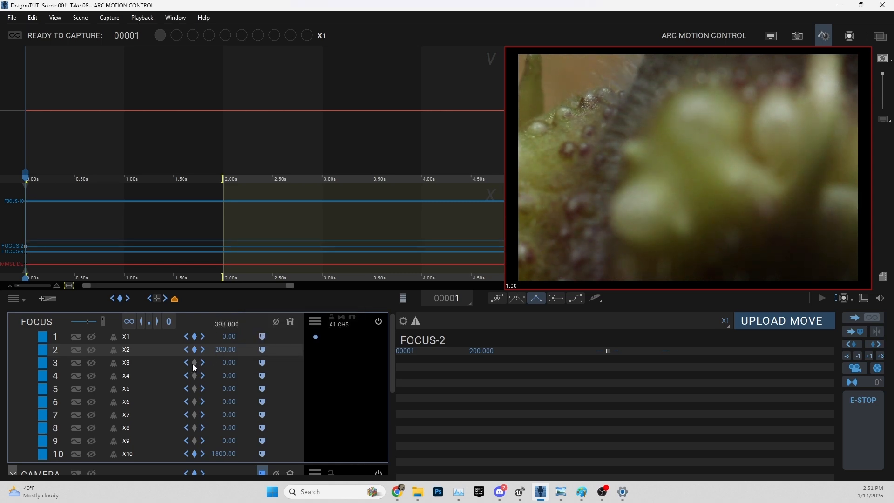
left_click(194, 363)
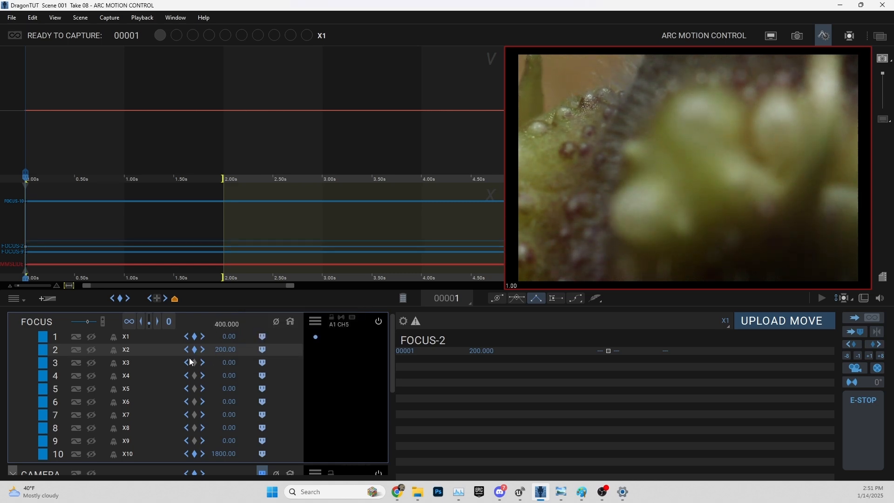
Send the FOCUS axis to 600 and 800, adding a keyframe at each for index positions 4 and 5 respectively
left_click(220, 322)
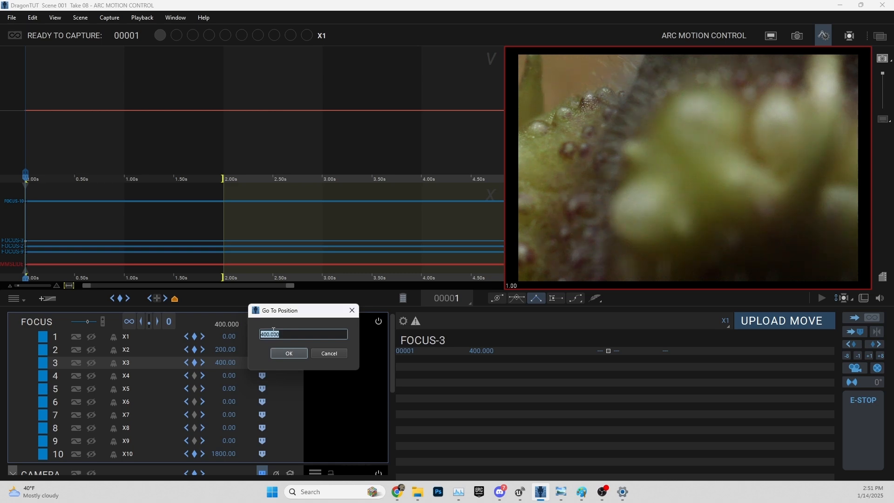
type("589")
key("Return")
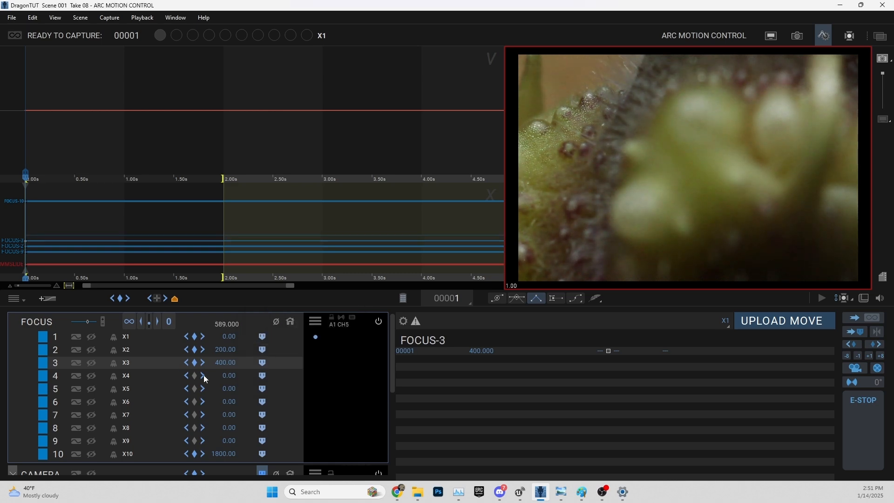
left_click(194, 376)
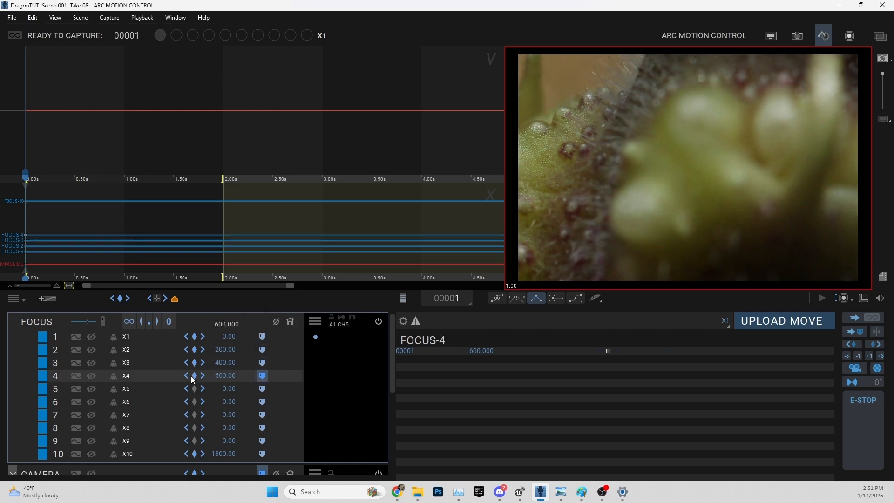
left_click(215, 320)
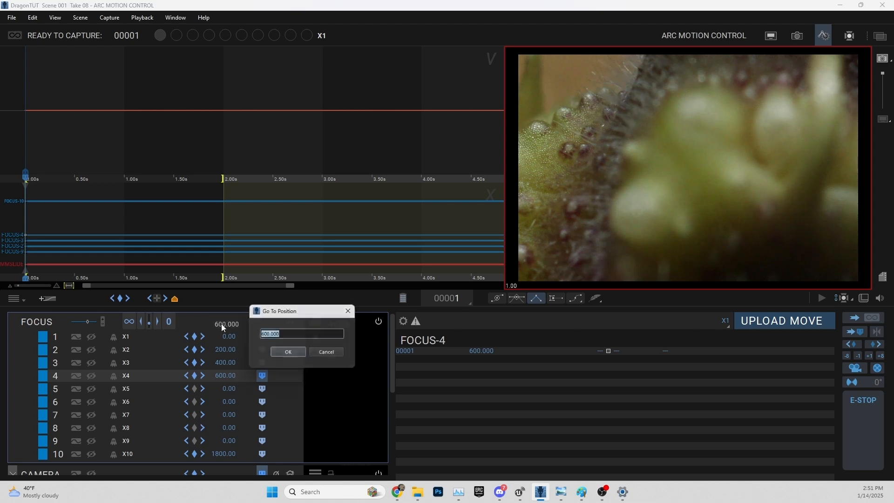
type("798")
key("Return")
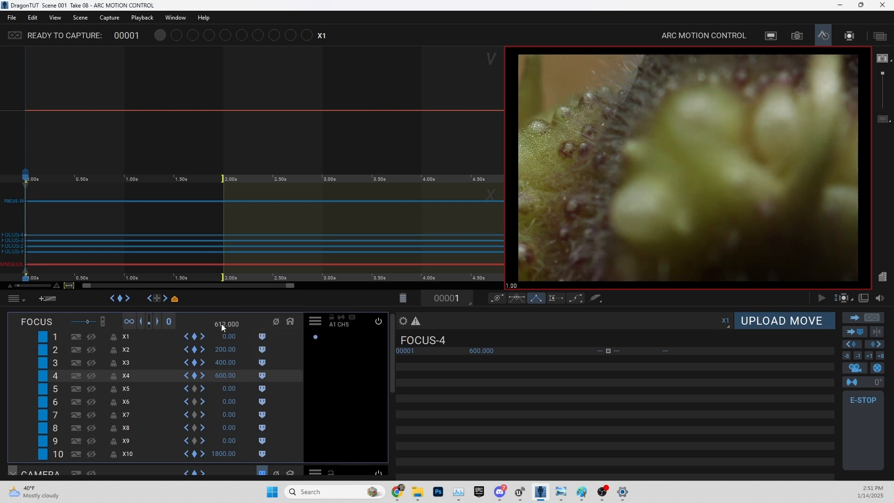
left_click(195, 389)
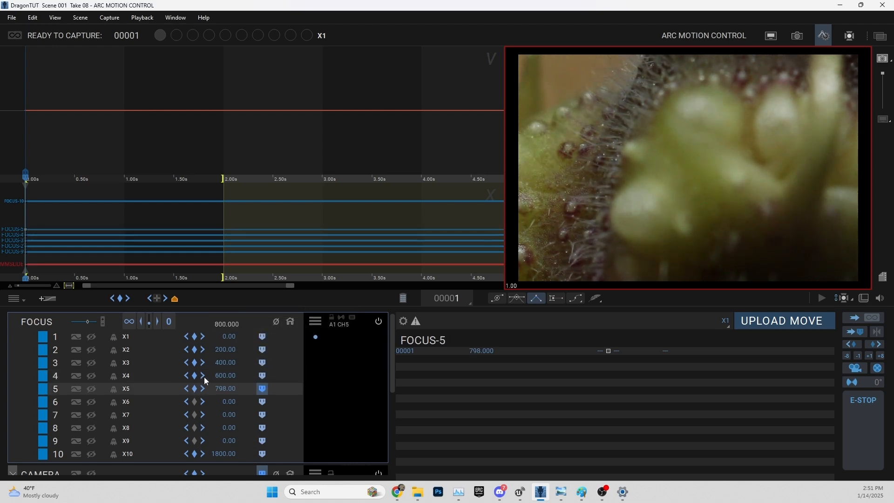
Send the FOCUS axis to 1000 and 1200, adding a keyframe at each for index positions 6 and 7 respectively
left_click(223, 325)
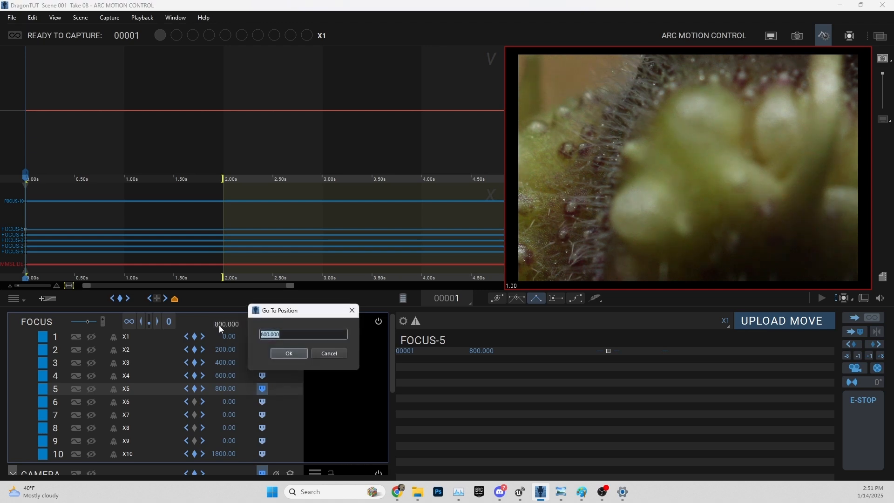
type("857")
key("Return")
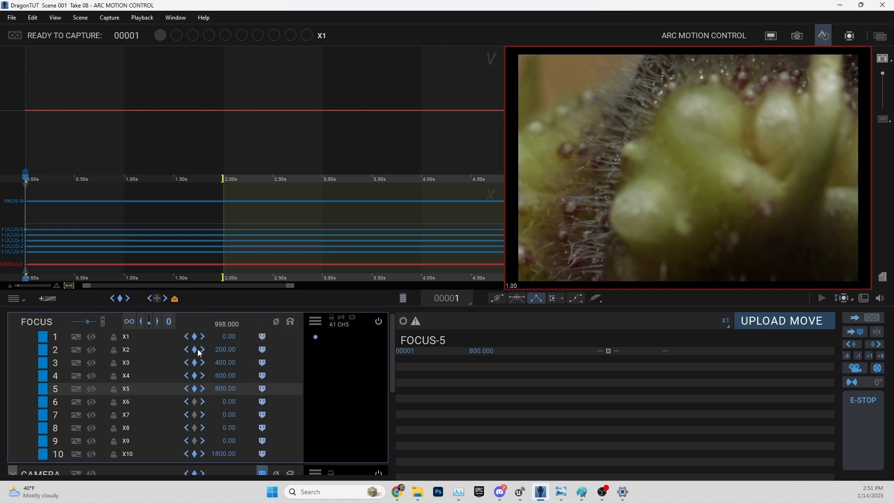
left_click(195, 401)
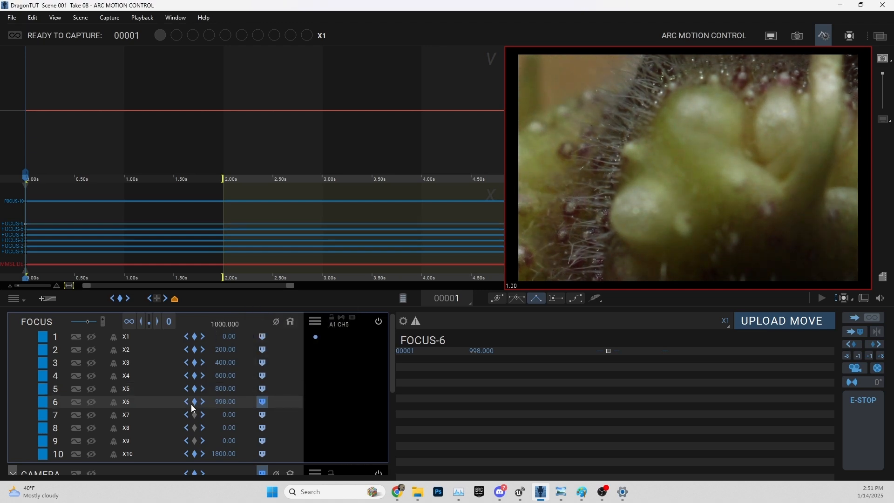
left_click(222, 323)
type("12000")
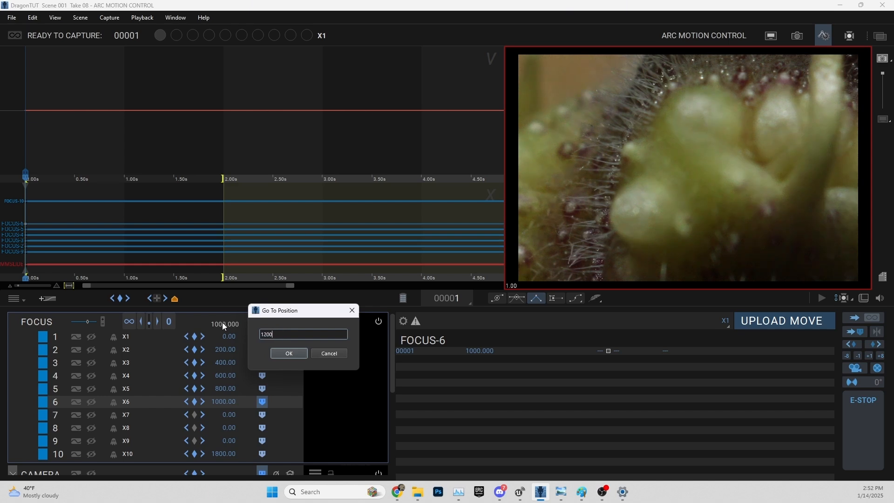
key("Return")
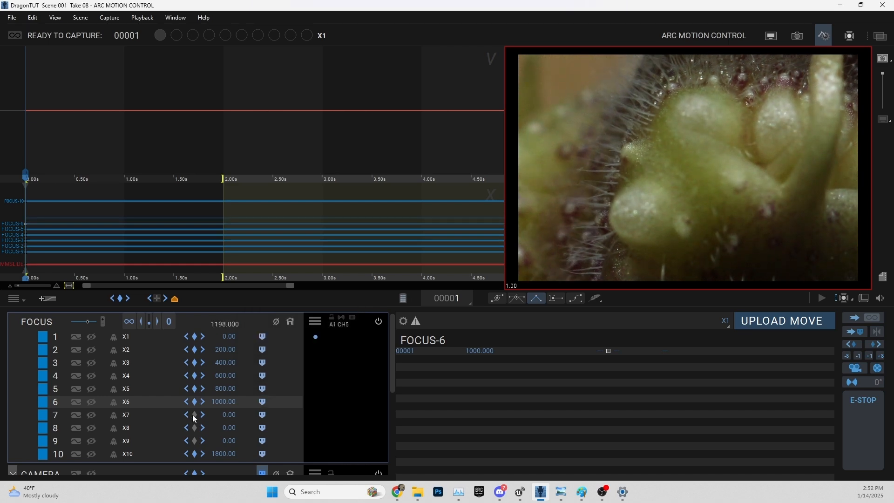
left_click(194, 415)
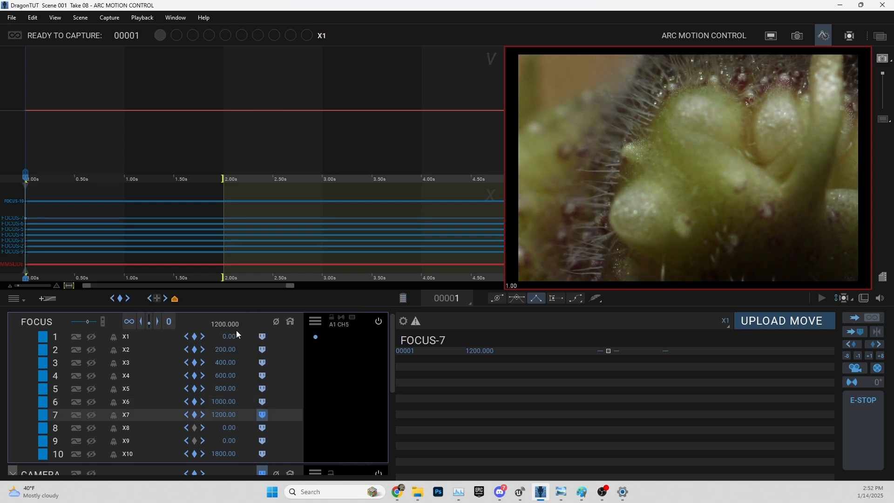
Send the FOCUS axis to 1400 and 1600, adding a keyframe at each for index positions 8 and 9 respectively
left_click(219, 323)
type("1400")
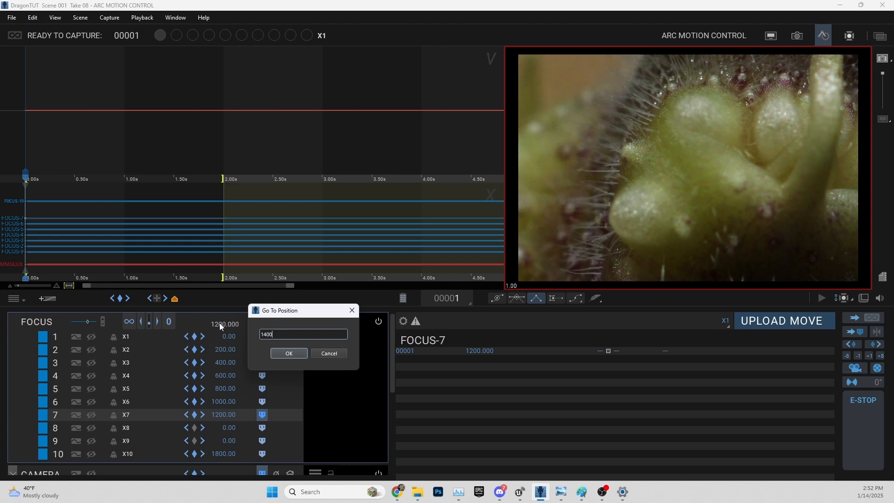
key("Return")
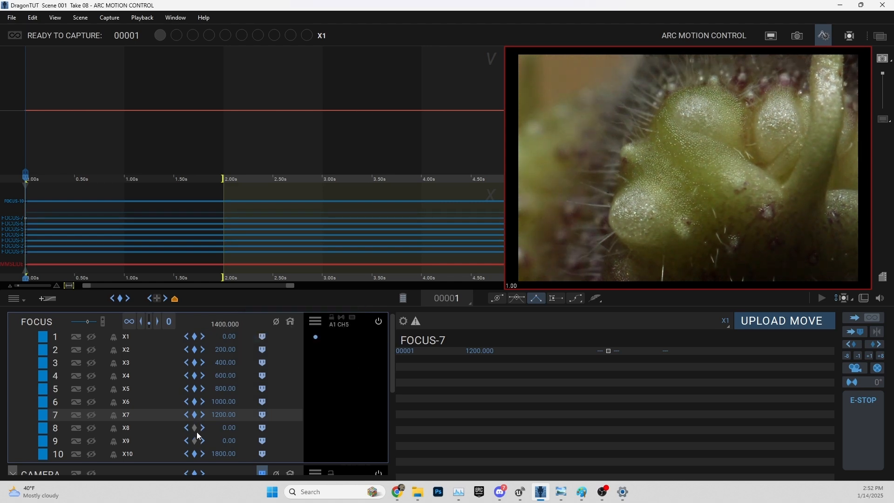
left_click(196, 432)
left_click(219, 323)
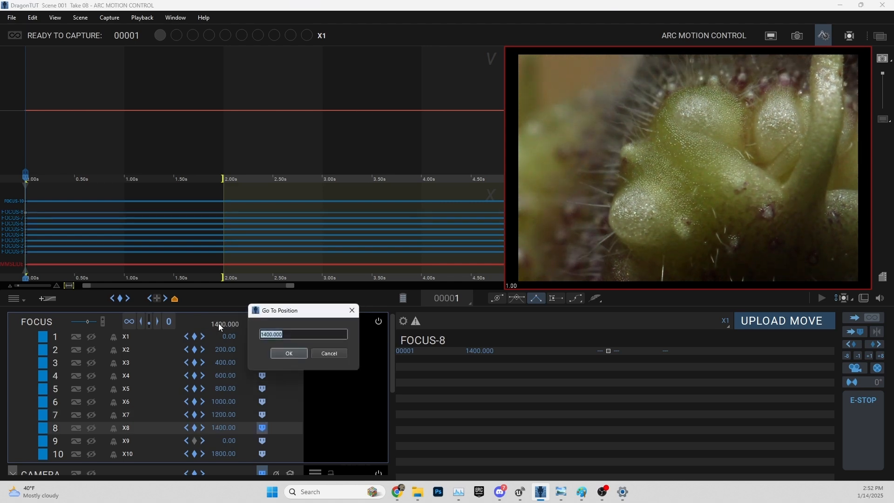
type("1600")
key("Return")
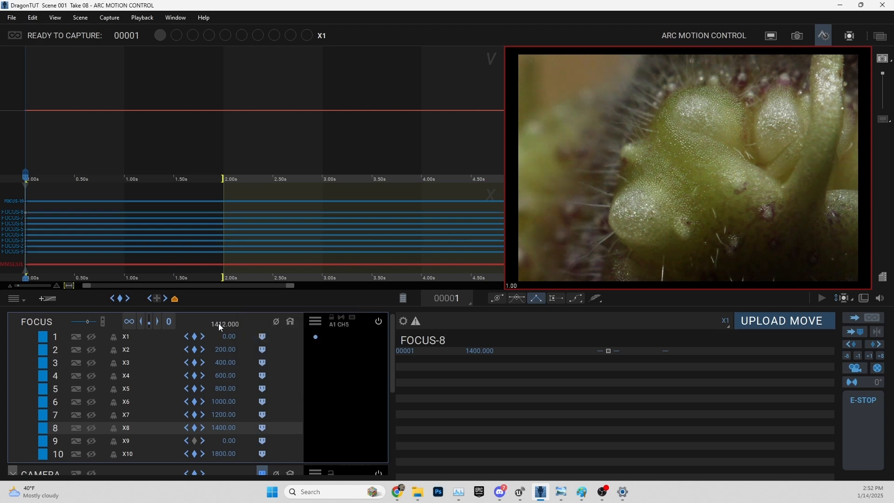
left_click(195, 441)
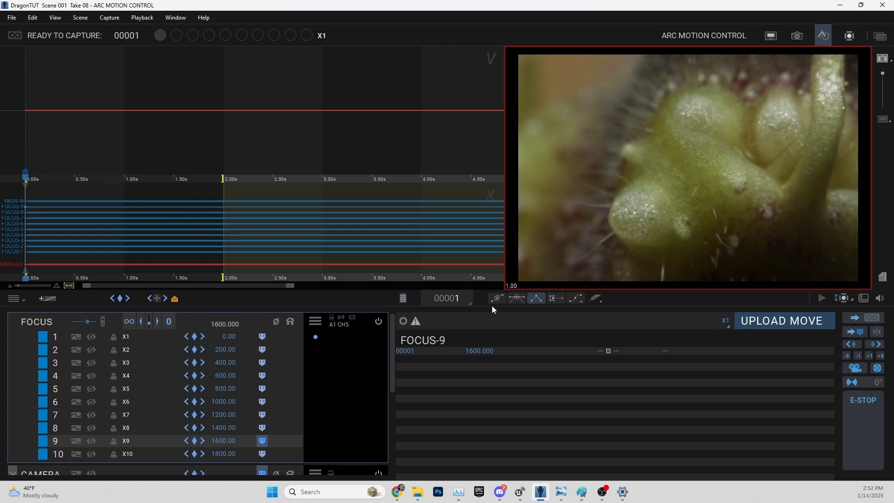
Send the FOCUS axis through index positions 1 to 10 in order, checking the focus progression in the live view
left_click(279, 335)
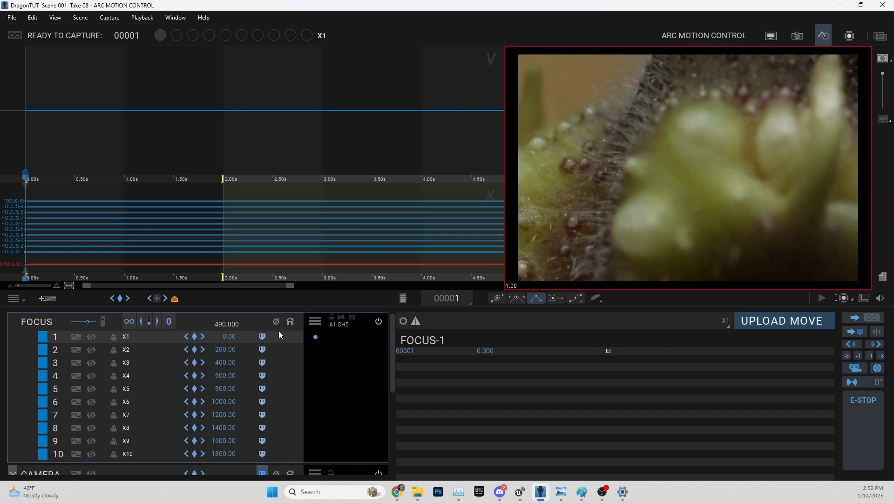
left_click(262, 349)
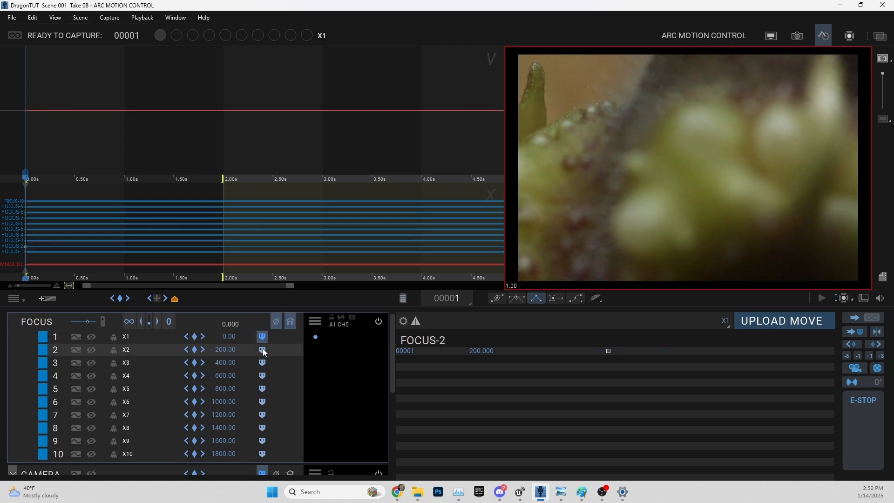
left_click(263, 364)
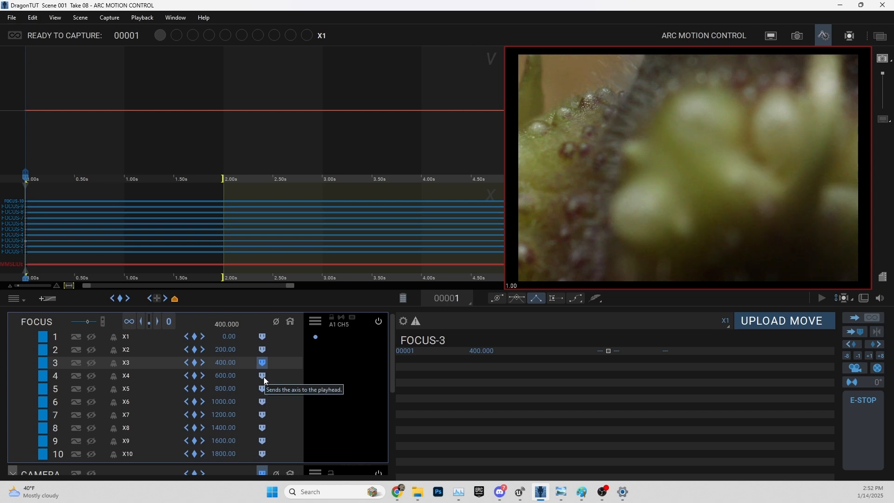
left_click(263, 376)
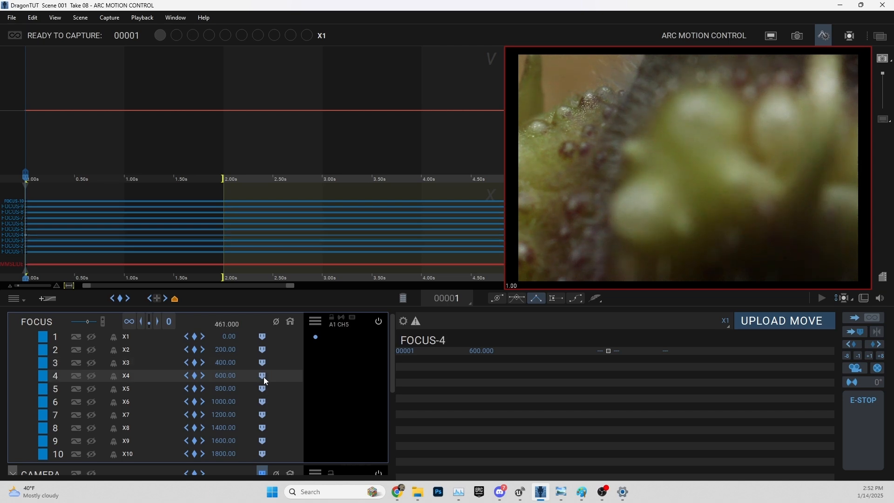
left_click(262, 389)
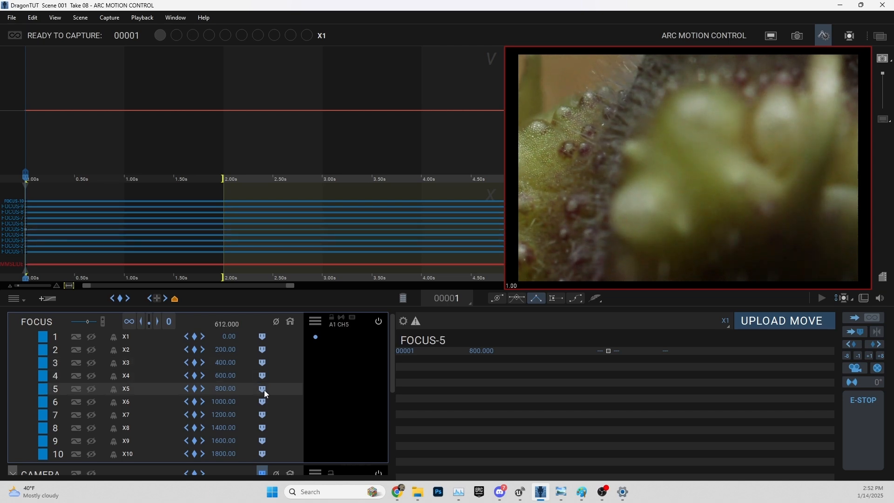
left_click(262, 403)
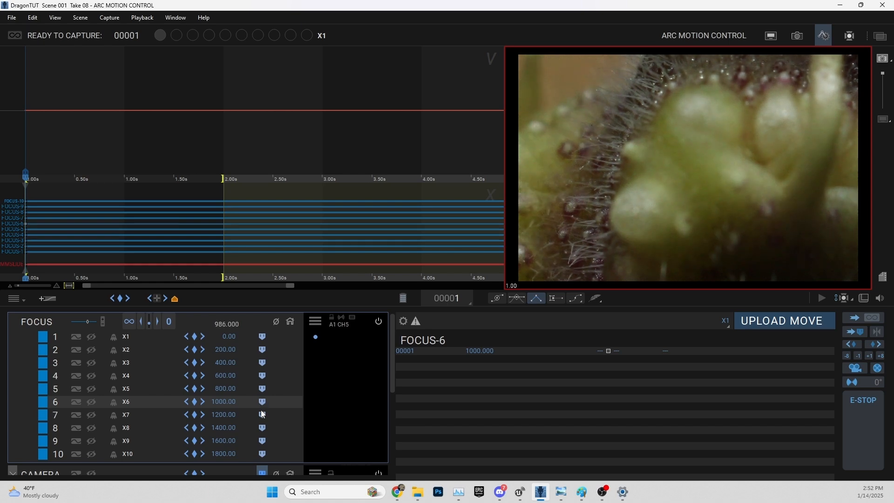
left_click(263, 415)
left_click(263, 428)
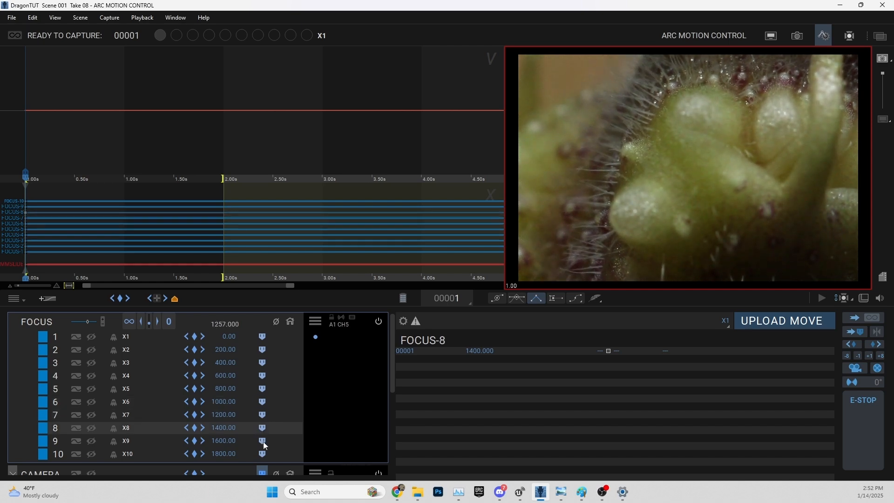
left_click(262, 441)
left_click(263, 454)
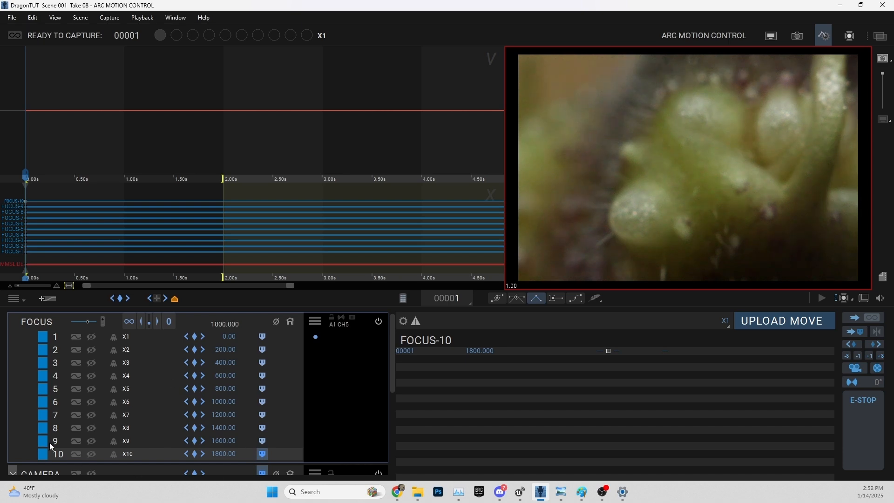
Reframe the subject by jogging the camera SLIDE axis to about 3999 and the PAN axis to about 123
scroll(165, 431, "down", 2)
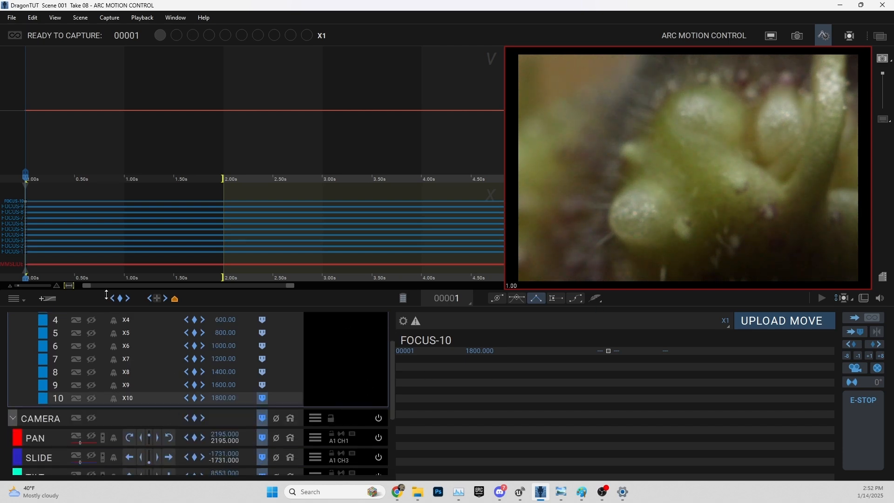
scroll(168, 383, "up", 1)
scroll(177, 405, "up", 2)
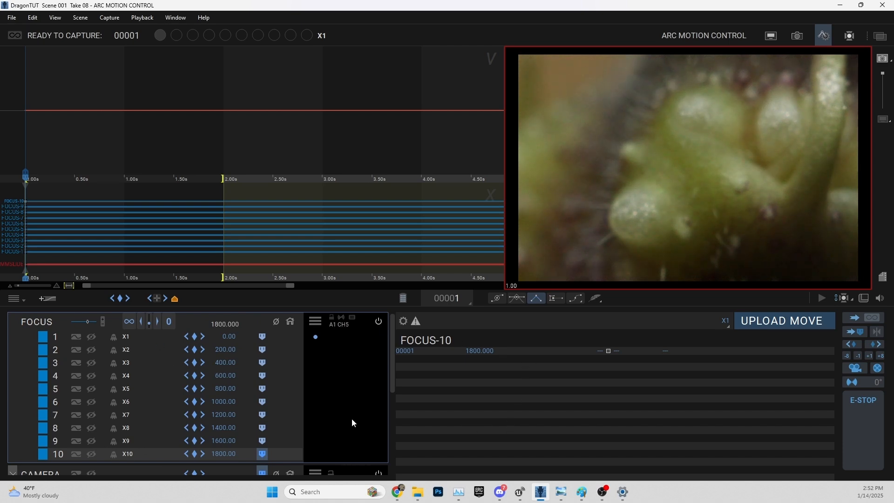
double_click(734, 188)
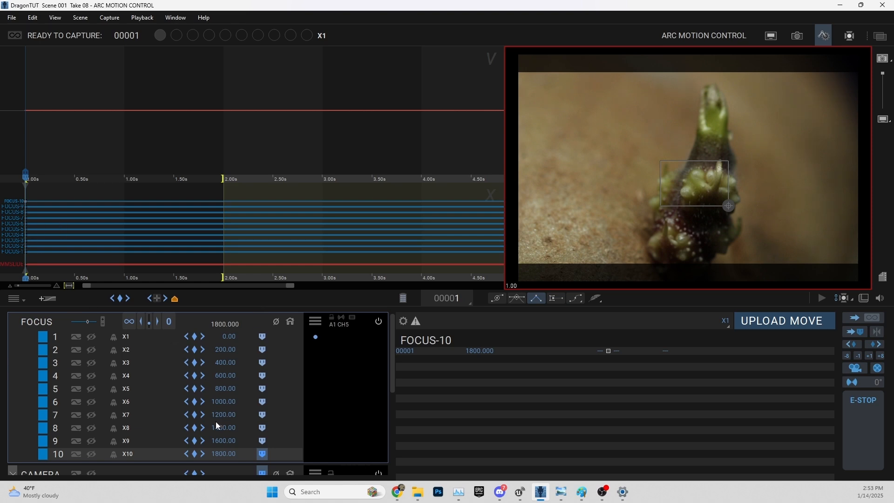
scroll(151, 372, "down", 3)
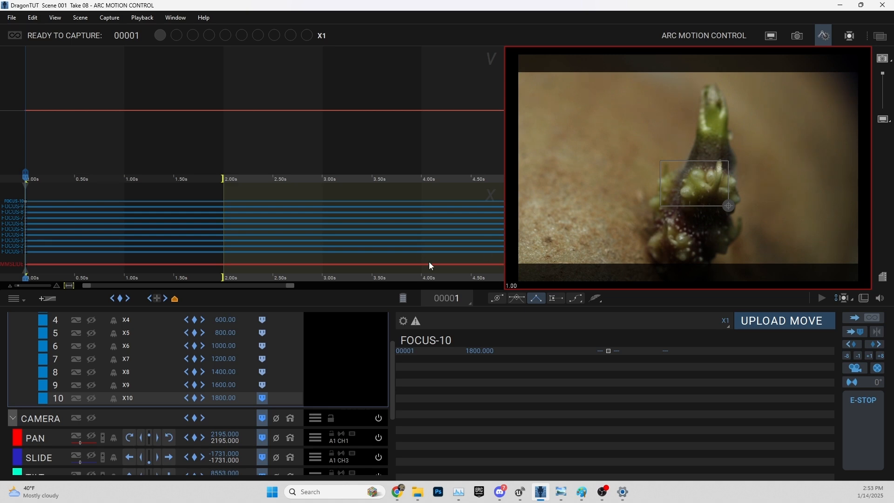
scroll(118, 433, "down", 3)
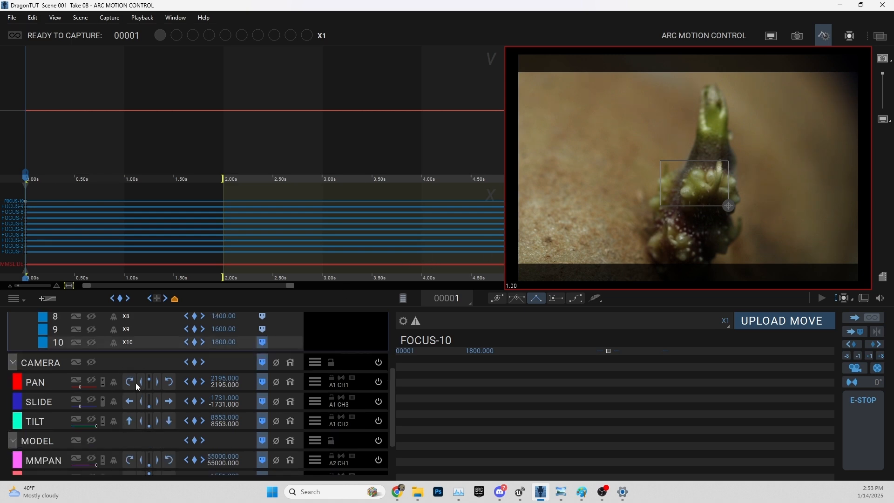
left_click(129, 401)
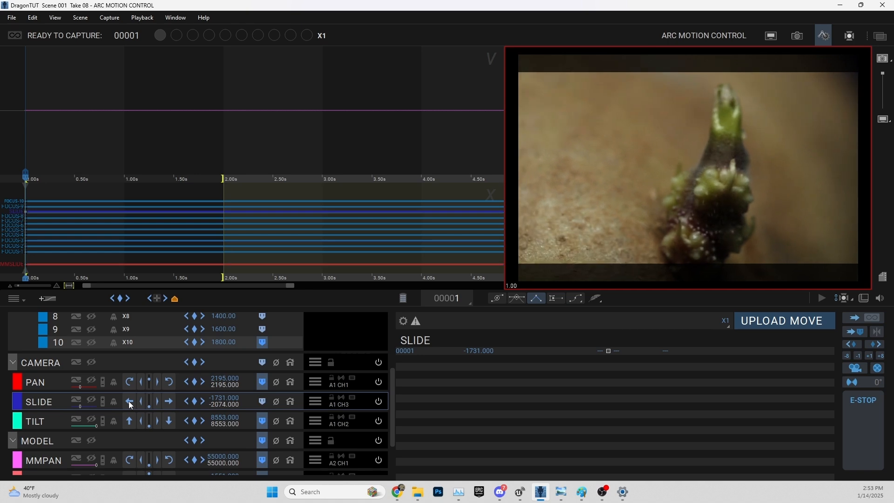
left_click(166, 404)
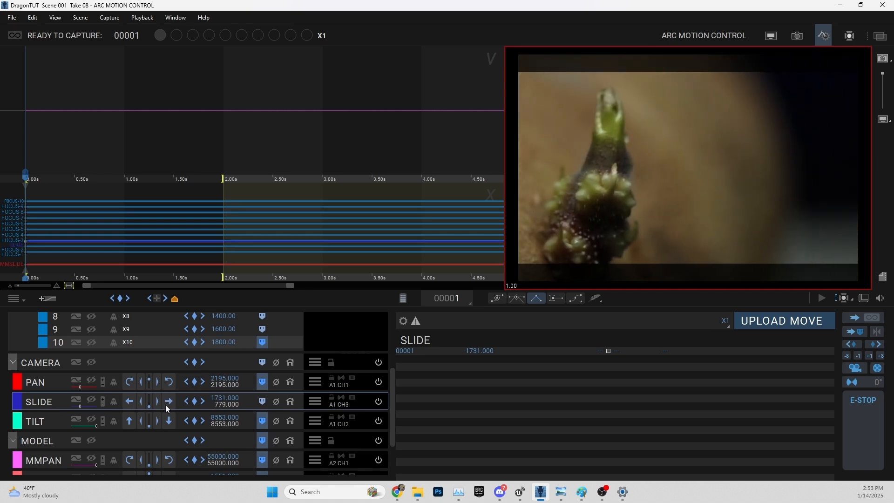
left_click(169, 381)
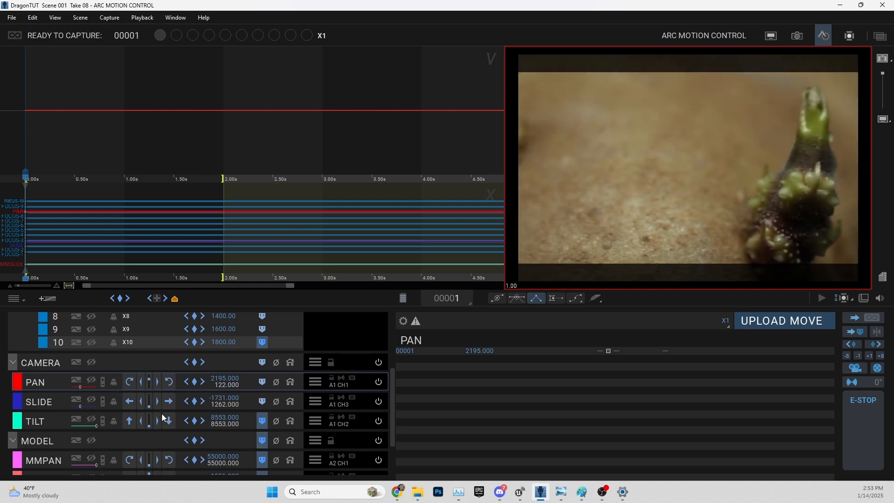
left_click(168, 402)
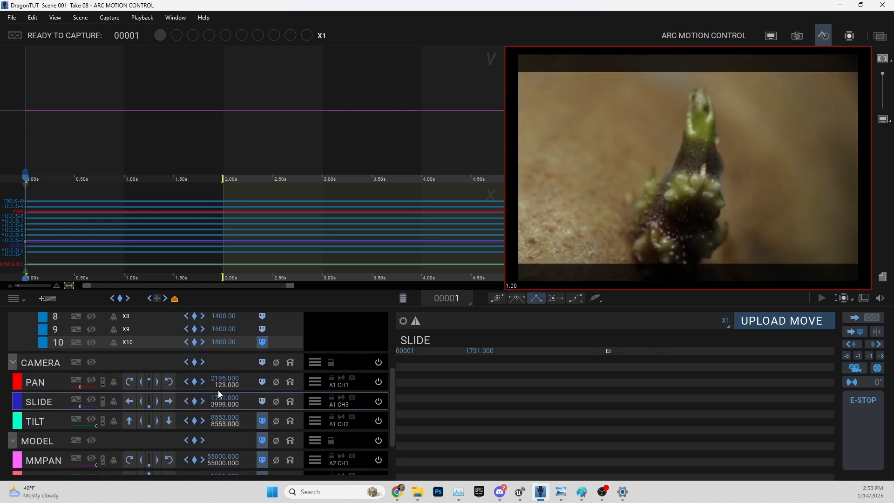
Send FOCUS to its index 10 position and inspect the bud's near details in the magnified live view
scroll(225, 381, "up", 1)
left_click(263, 371)
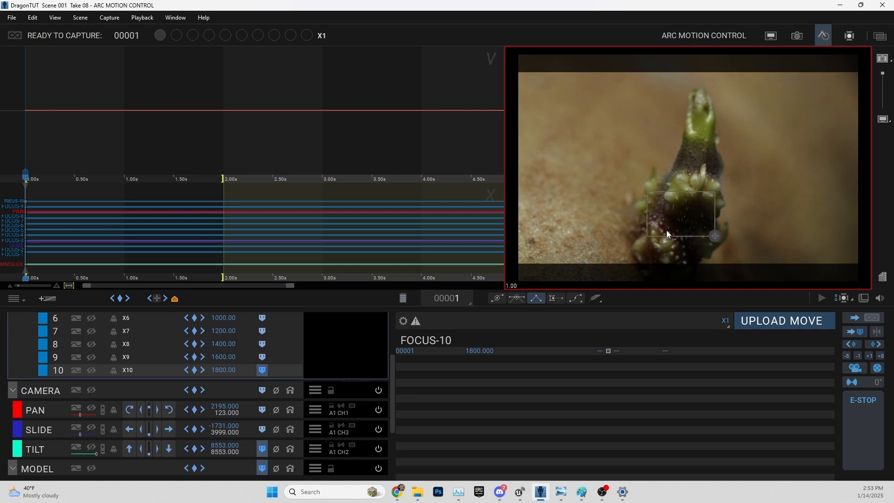
double_click(638, 211)
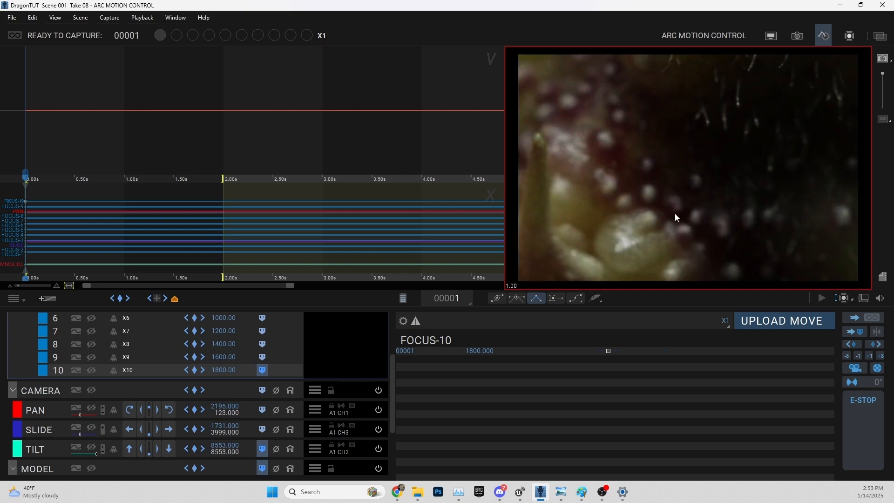
double_click(675, 213)
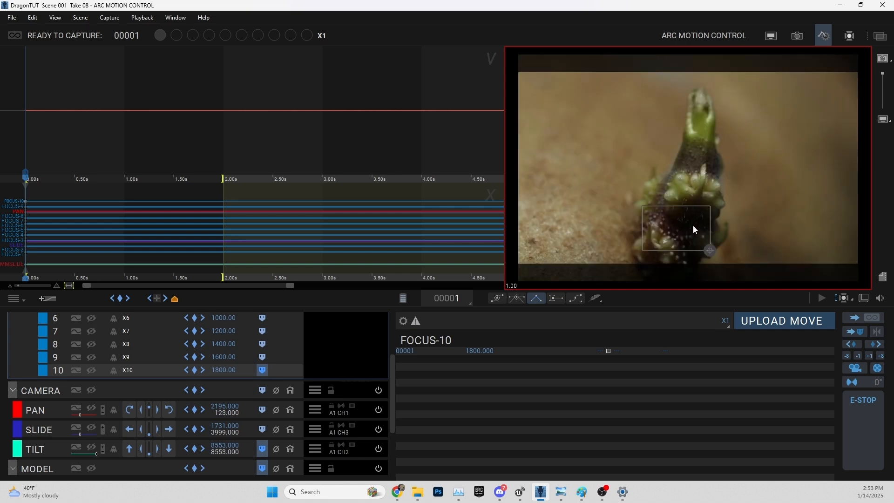
double_click(709, 187)
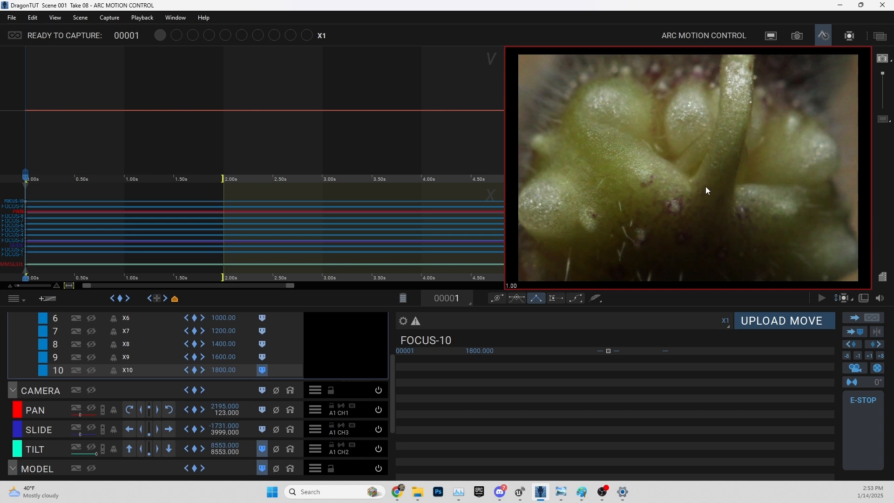
double_click(705, 186)
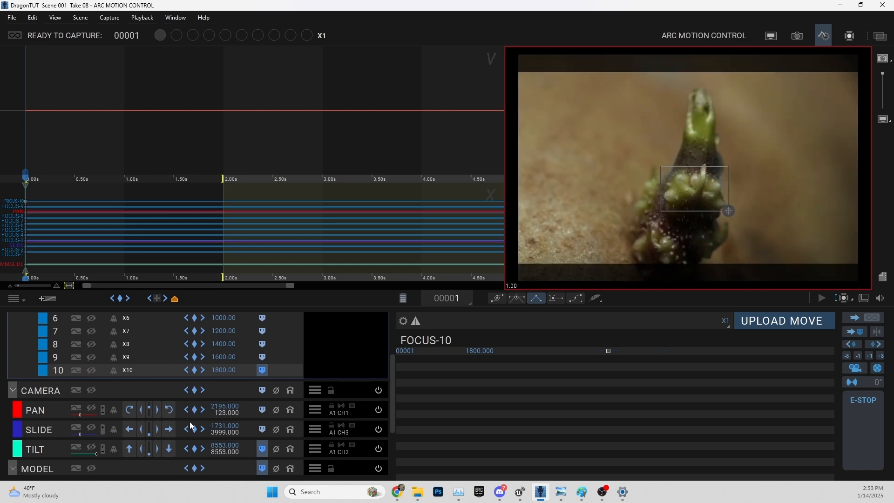
Set keyframes at frame 1 for the MMPAN, MMTILT, MMSLIDE, MMROTATE and TILT axes
scroll(117, 377, "up", 3)
scroll(140, 391, "down", 5)
scroll(215, 452, "down", 2)
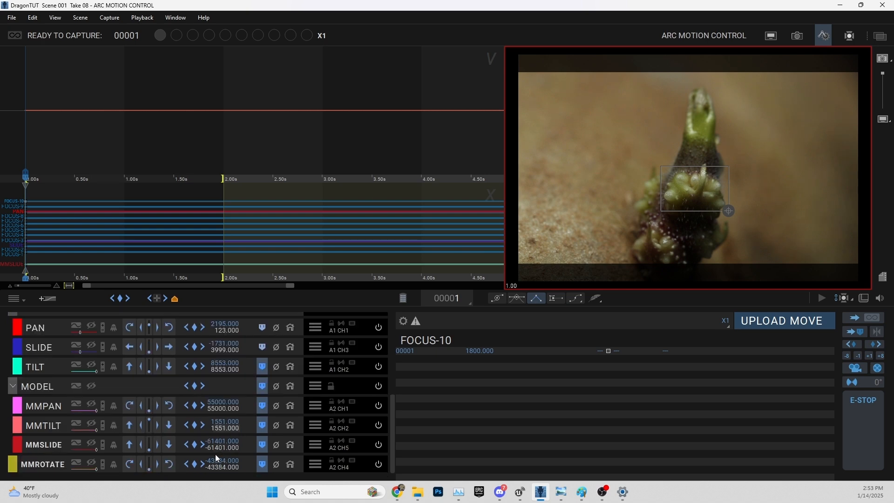
scroll(239, 436, "up", 3)
scroll(179, 419, "down", 3)
left_click(200, 407)
left_click(194, 426)
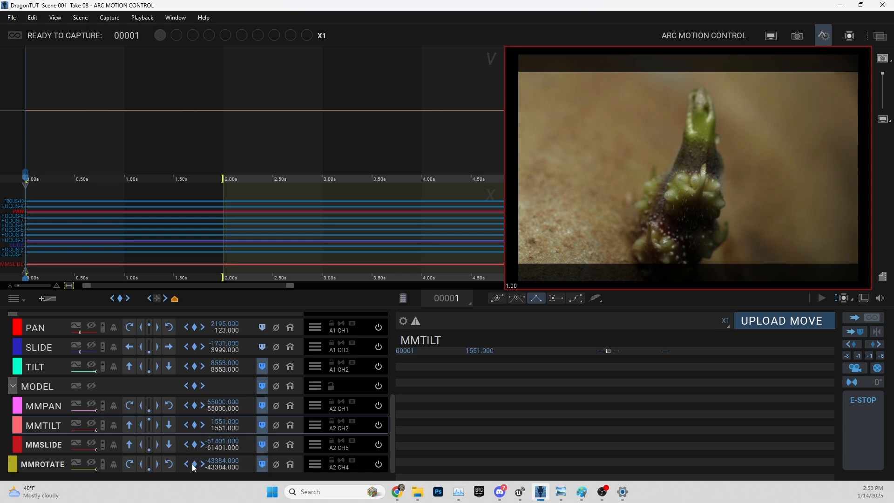
left_click(194, 445)
left_click(195, 464)
scroll(195, 469, "up", 3)
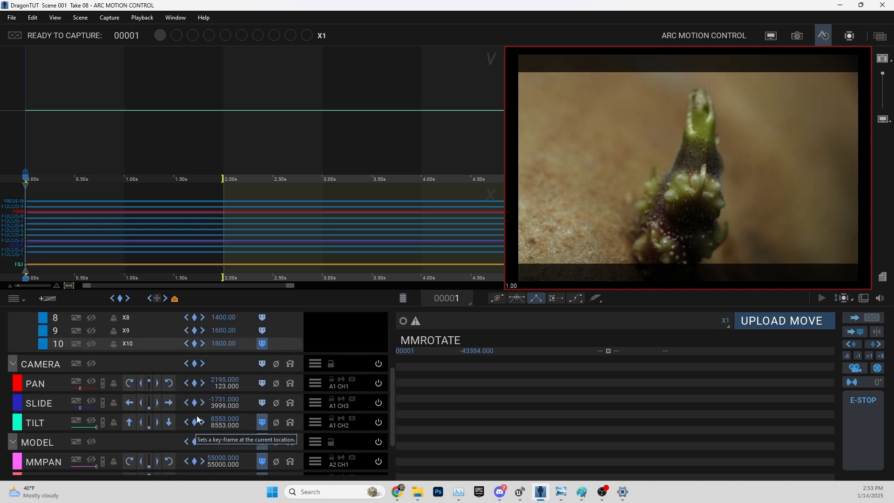
left_click(198, 426)
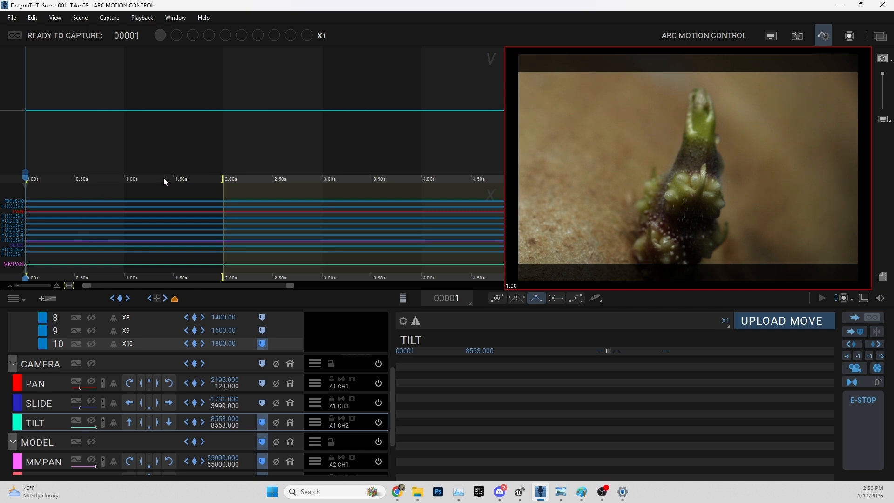
Add keyframes at frame 30 for SLIDE at 3999 and PAN at 123
left_click_drag(214, 176, 124, 187)
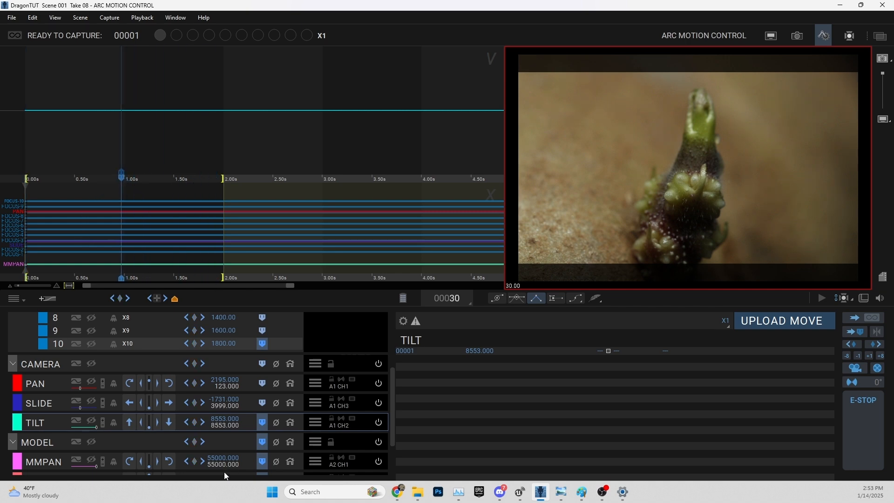
left_click(195, 404)
left_click(194, 384)
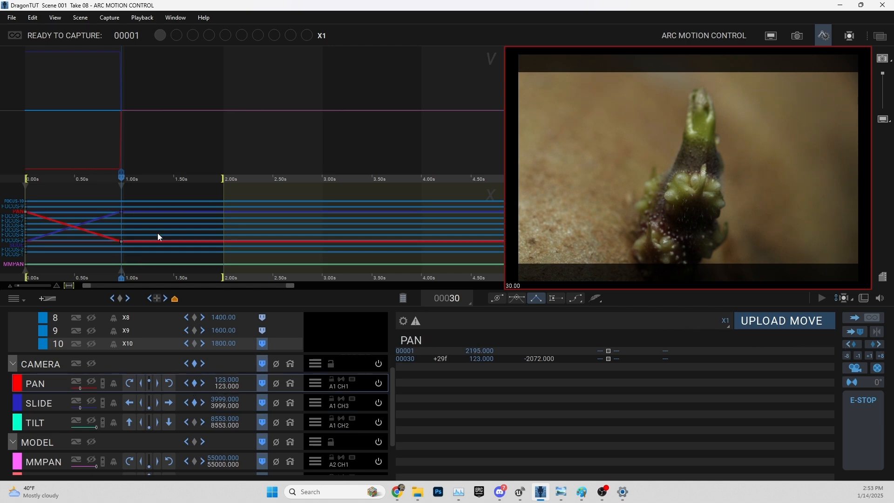
Send the FOCUS axis to its index 1 position and send it home
scroll(232, 375, "up", 4)
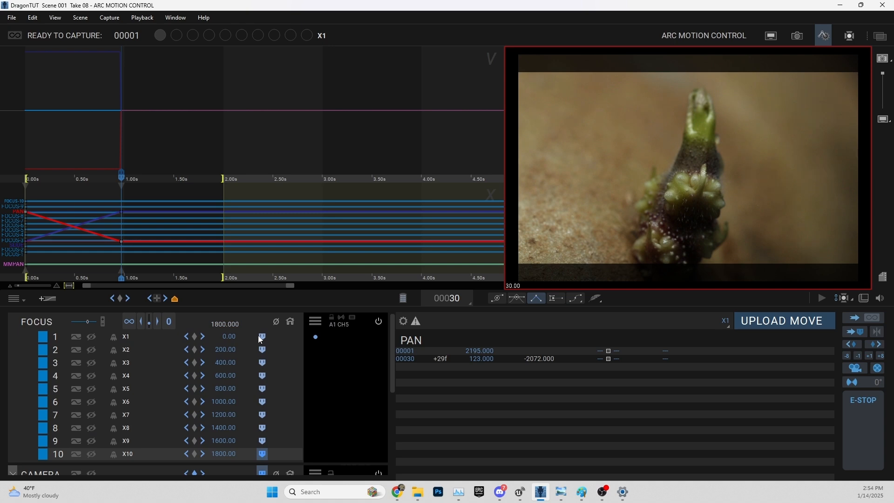
left_click(259, 336)
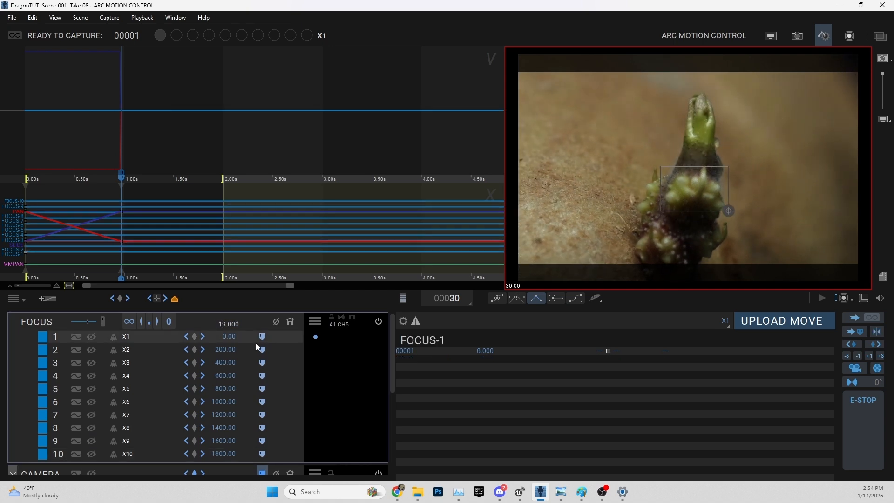
left_click(290, 321)
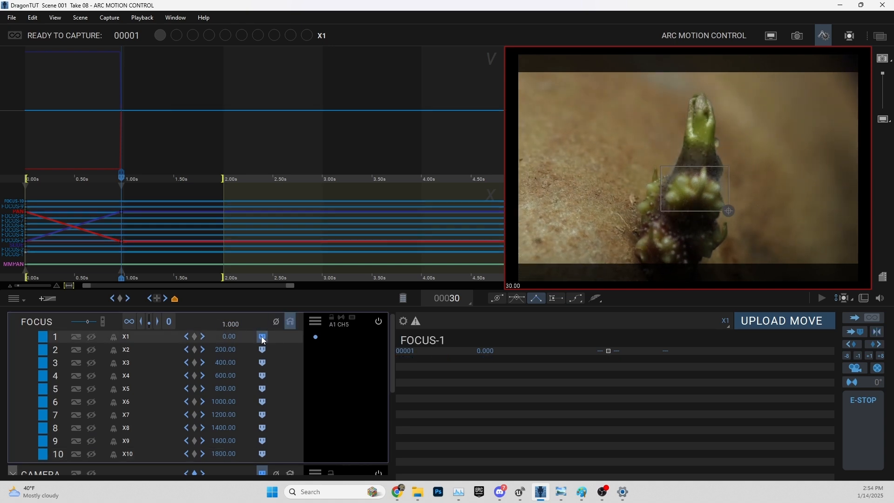
Move the rig back and forth between the keyframes at frames 1 and 30, checking the camera move in the live view
left_click(847, 345)
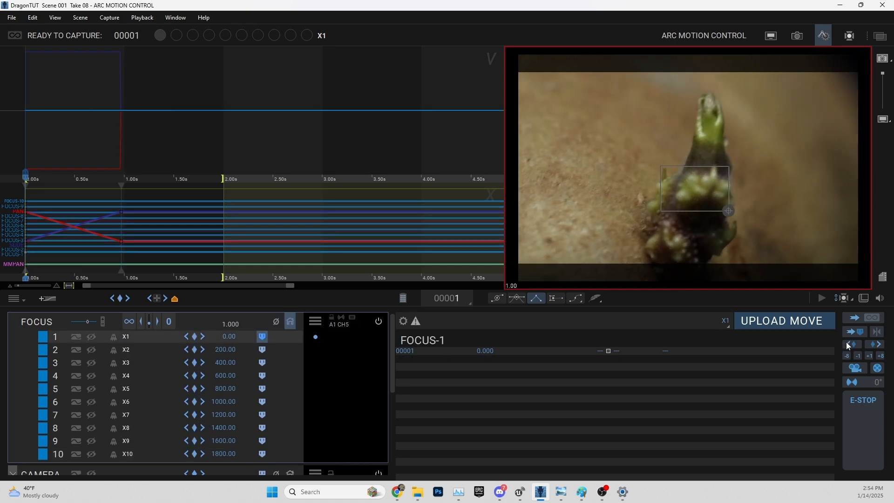
left_click(882, 345)
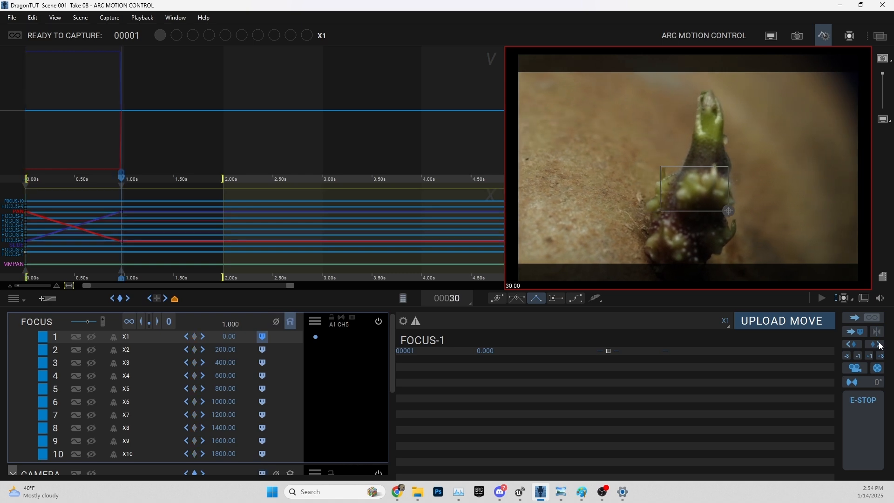
left_click(850, 345)
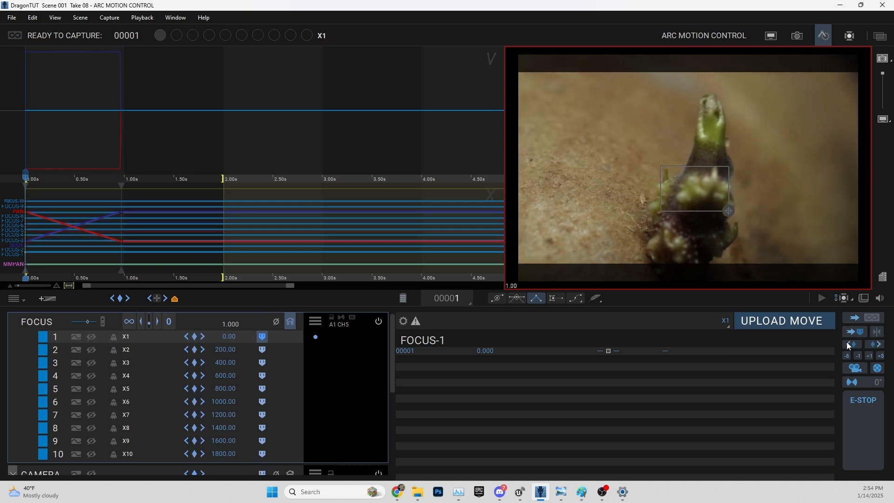
left_click(883, 345)
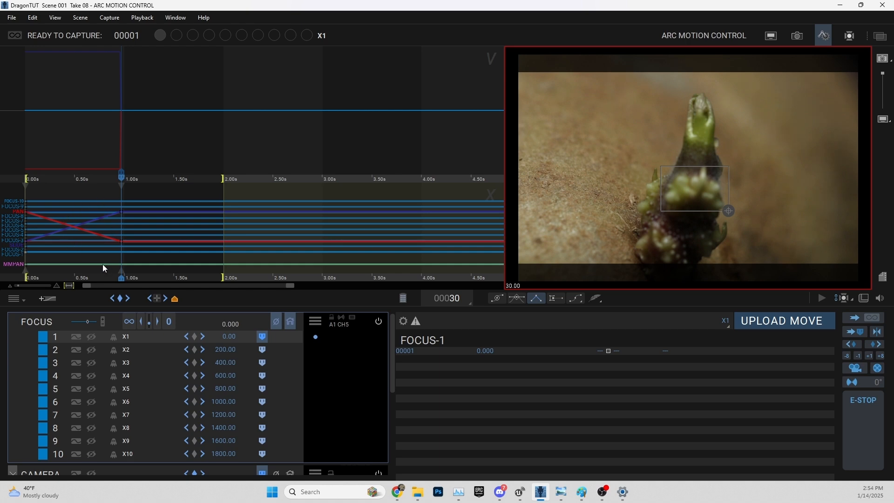
left_click_drag(699, 199, 697, 169)
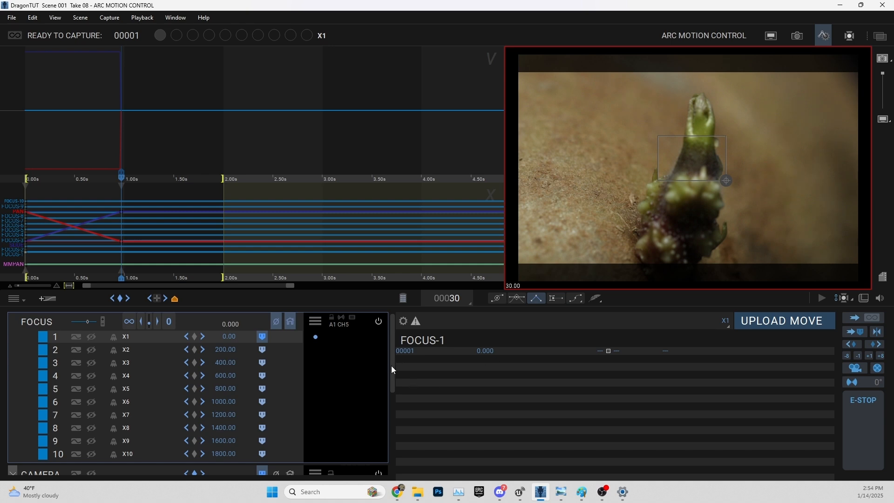
left_click_drag(392, 375, 403, 341)
scroll(76, 455, "down", 5)
scroll(141, 413, "up", 5)
Switch to the Cinematography workspace and move the PAN and SLIDE motors to frame 1 for capture
left_click(797, 37)
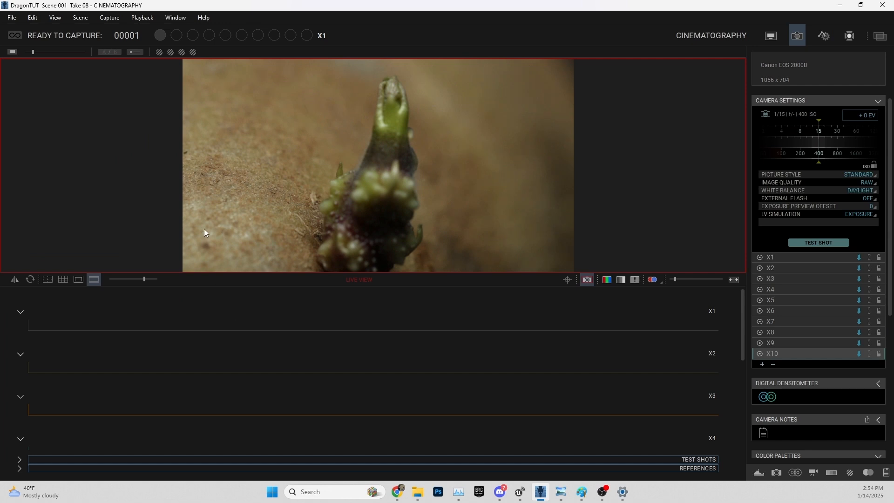
left_click(20, 37)
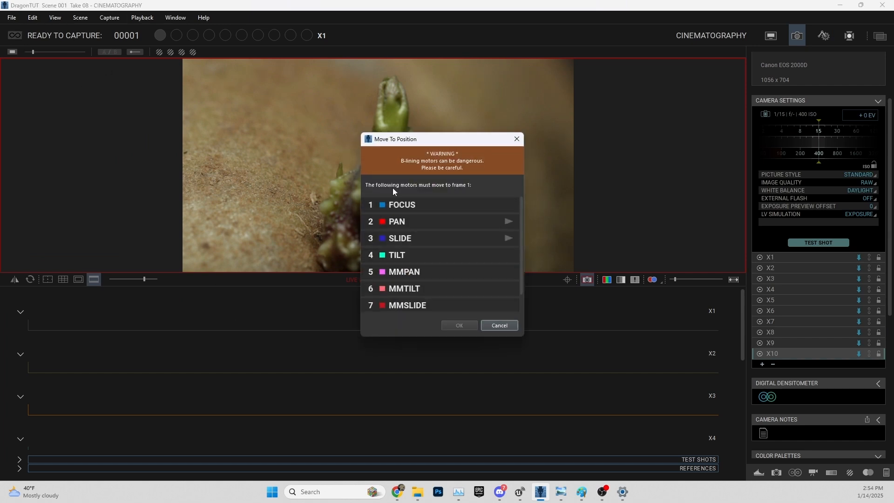
left_click(512, 222)
left_click(508, 239)
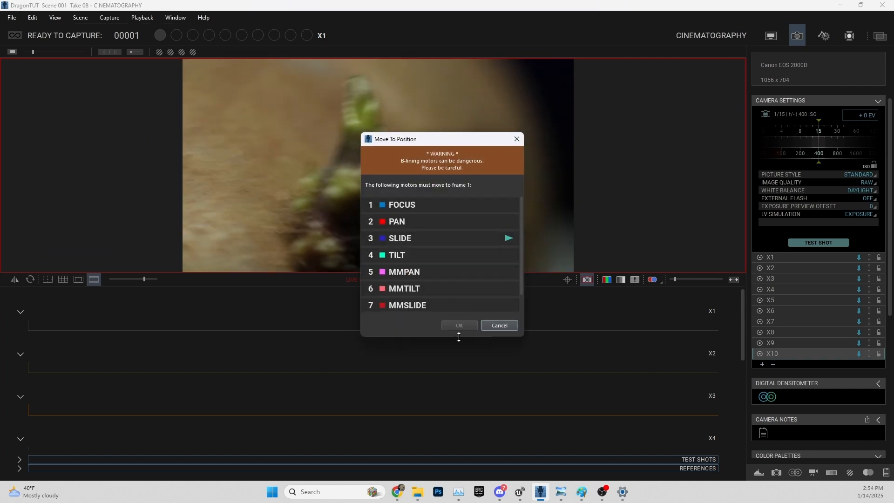
left_click(460, 324)
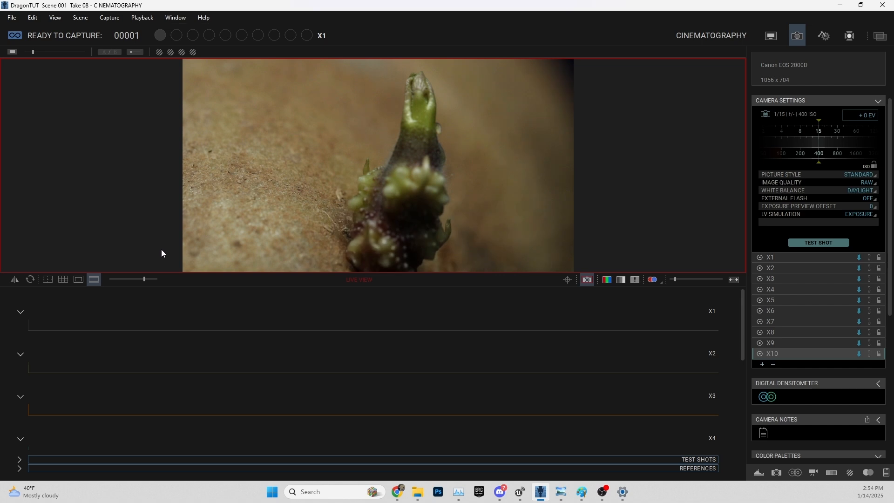
Enlarge the exposure timeline area to view the stacked exposure tracks, and bring the live view back
left_click_drag(170, 273, 165, 52)
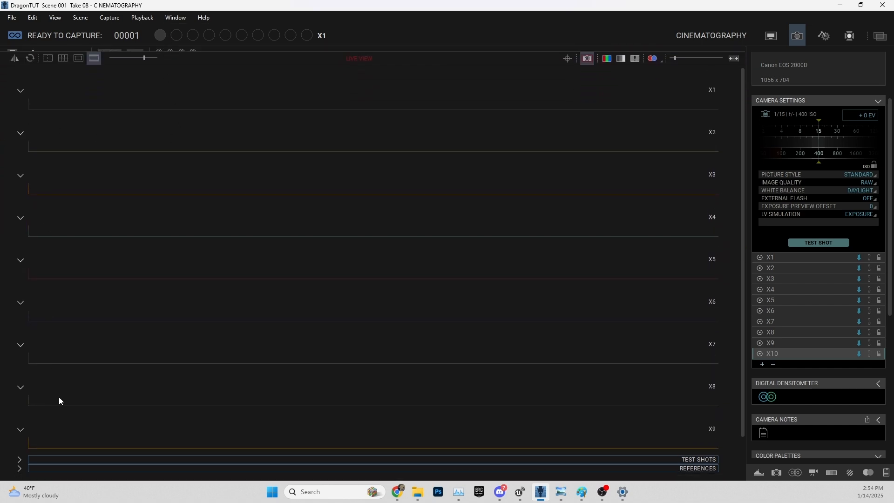
scroll(59, 400, "down", 1)
scroll(117, 162, "up", 1)
left_click_drag(204, 52, 194, 238)
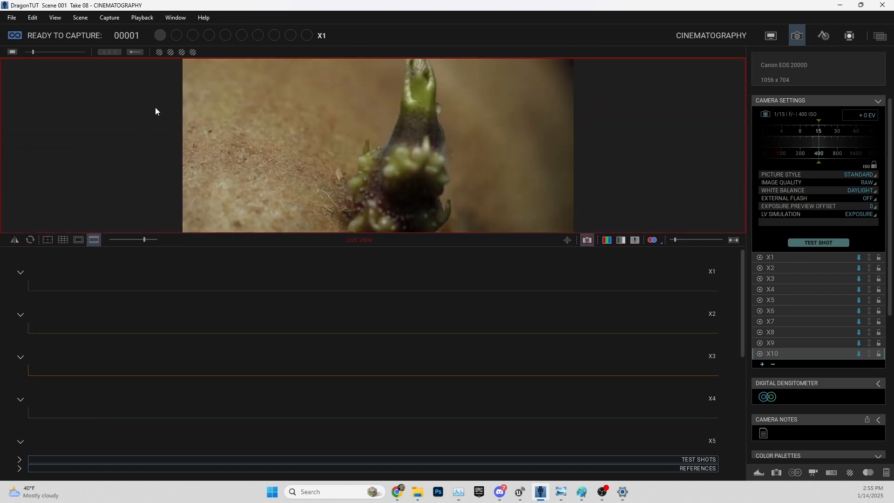
Shoot a single frame of the exposure stack, inspecting the incoming captures at 100% zoom and in the X1 to X10 tracks
left_click(110, 18)
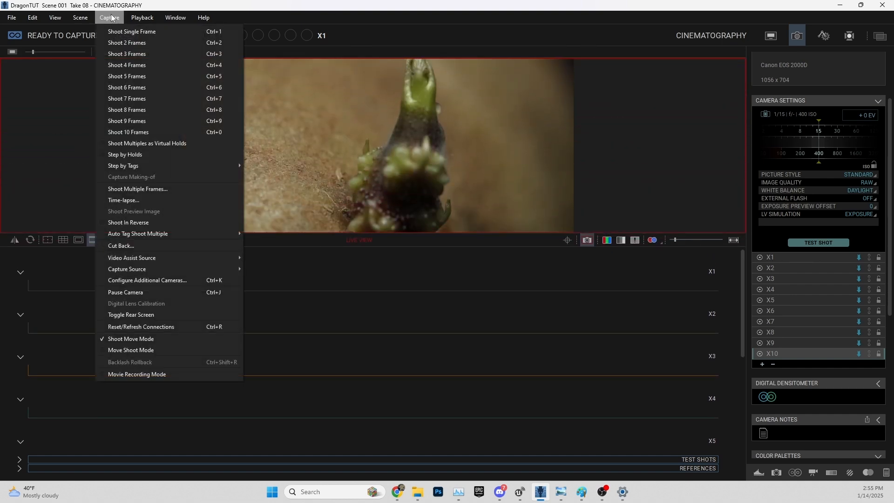
left_click(126, 33)
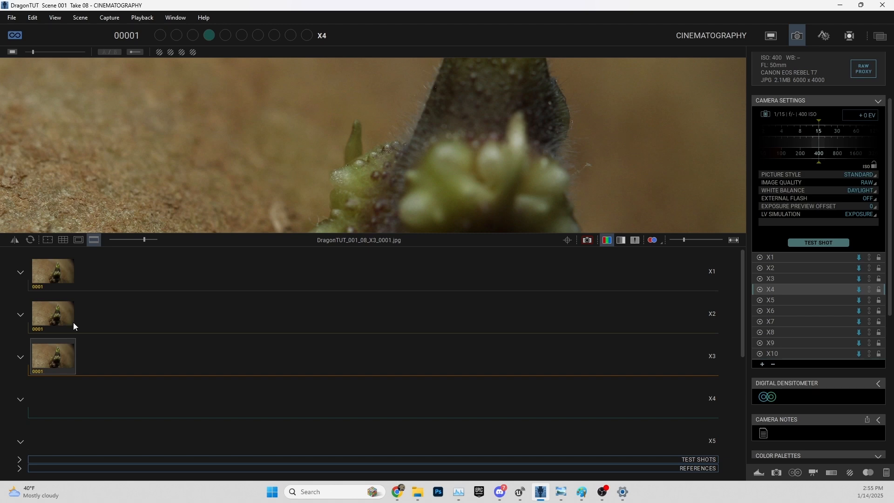
left_click(362, 172)
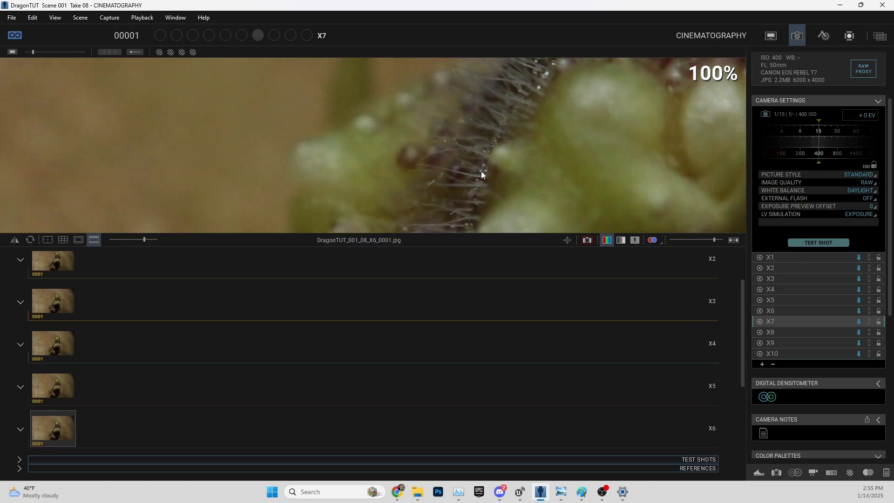
scroll(155, 370, "down", 3)
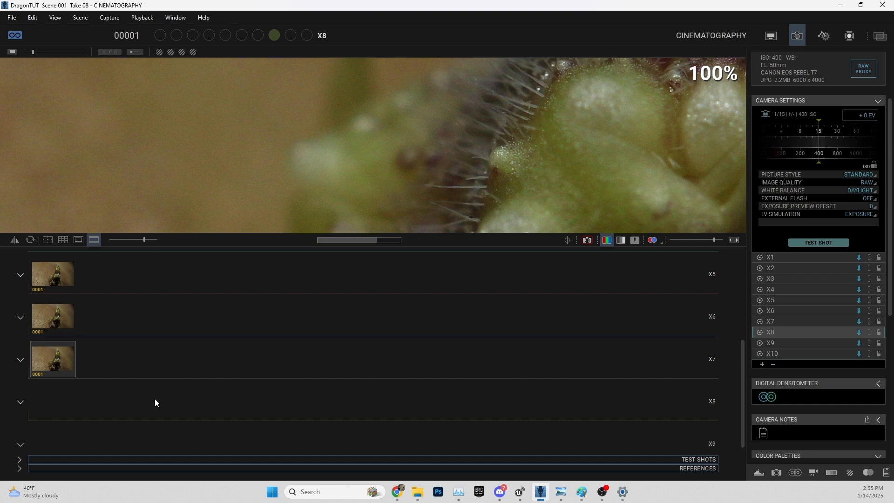
scroll(154, 393, "up", 3)
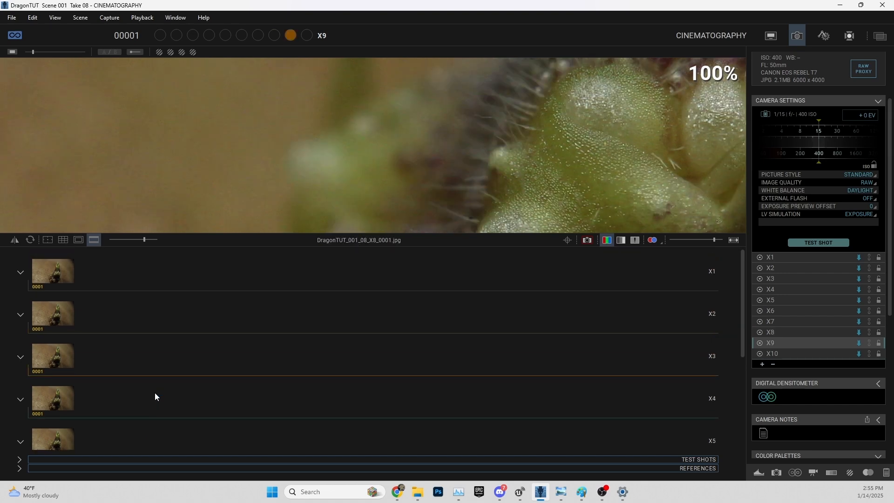
scroll(88, 399, "down", 5)
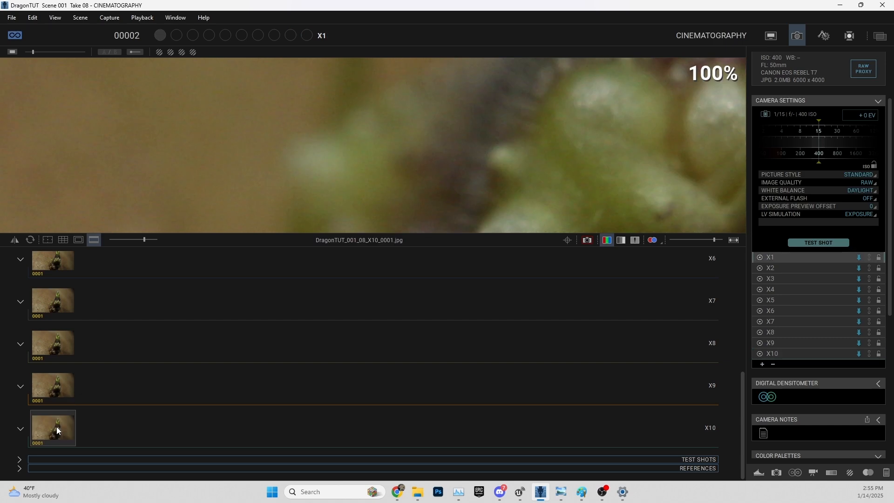
Fit the captured image in an enlarged preview and step back and forth through frame 1's exposures to compare their focus
left_click_drag(692, 240, 677, 242)
left_click_drag(486, 241, 479, 377)
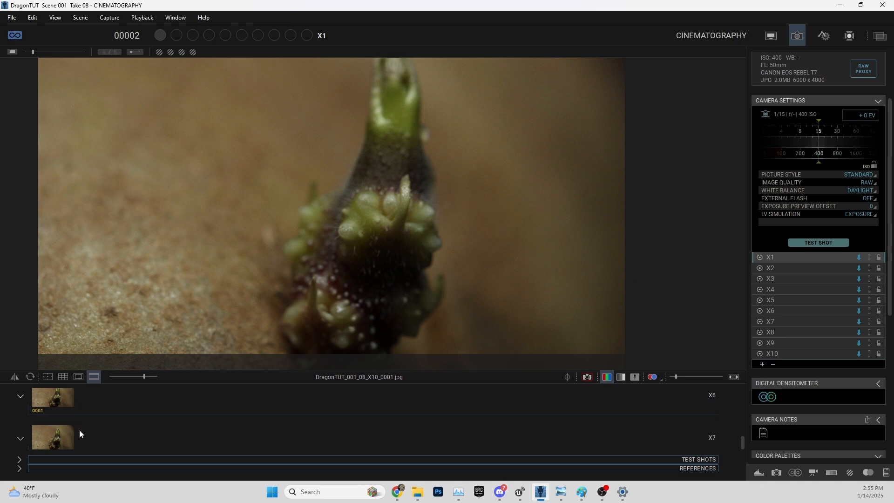
left_click(79, 434)
key("Up")
key("Up")
key("Up")
key("Up")
key("Up")
key("Up")
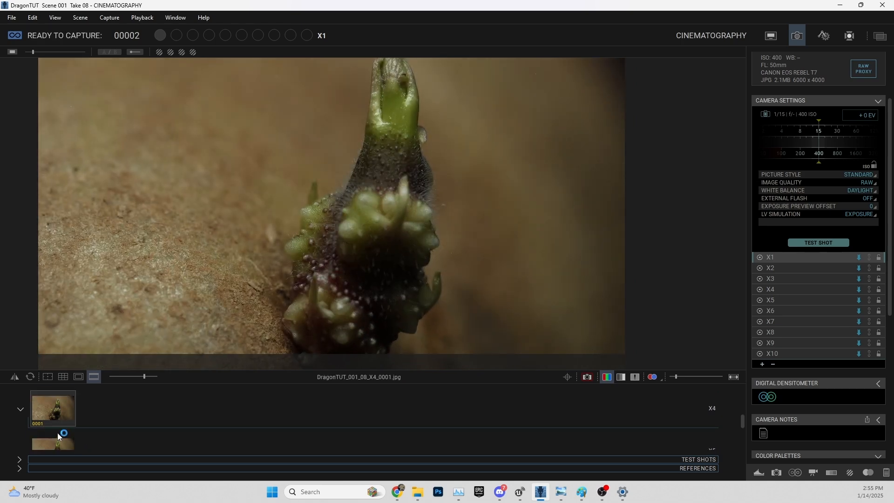
key("Down")
key("Down")
key("Down")
key("Down")
key("Down")
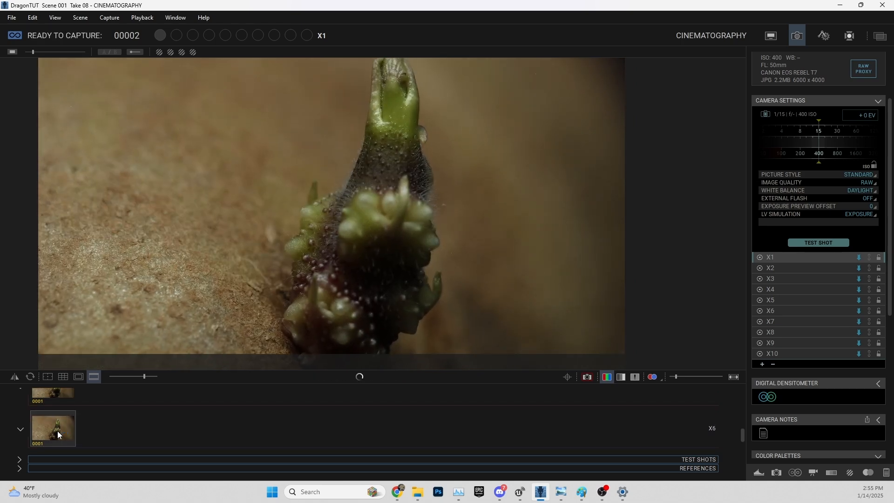
key("Up")
key("Up")
key("Up")
key("Up")
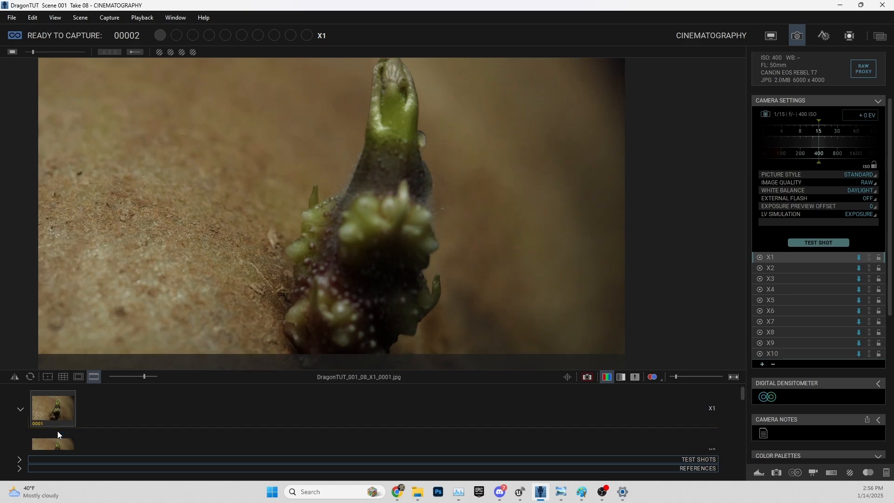
key("Up")
Switch to the Arc Motion Control workspace and review the FOCUS axis configuration, closing it without changes
left_click(823, 36)
left_click(60, 322)
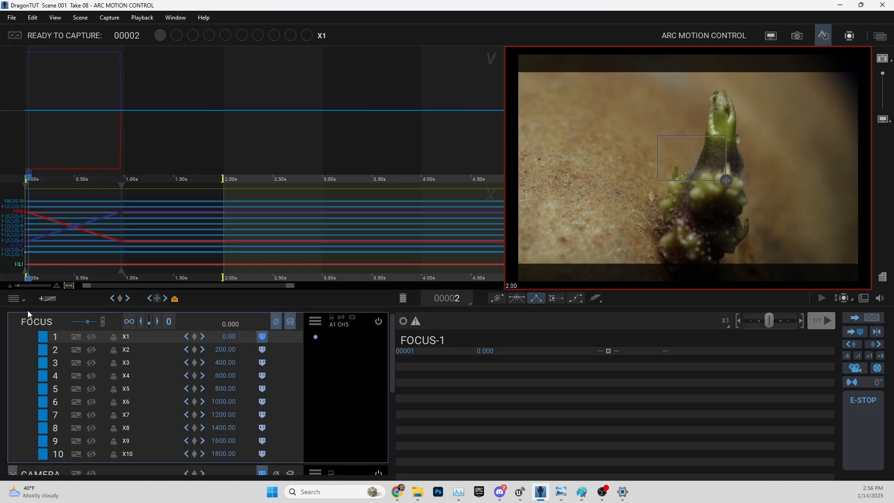
double_click(36, 321)
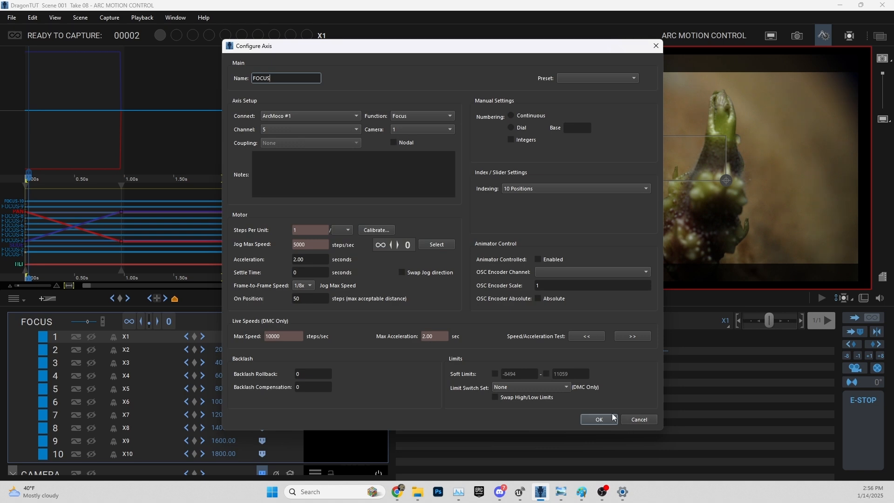
left_click(640, 418)
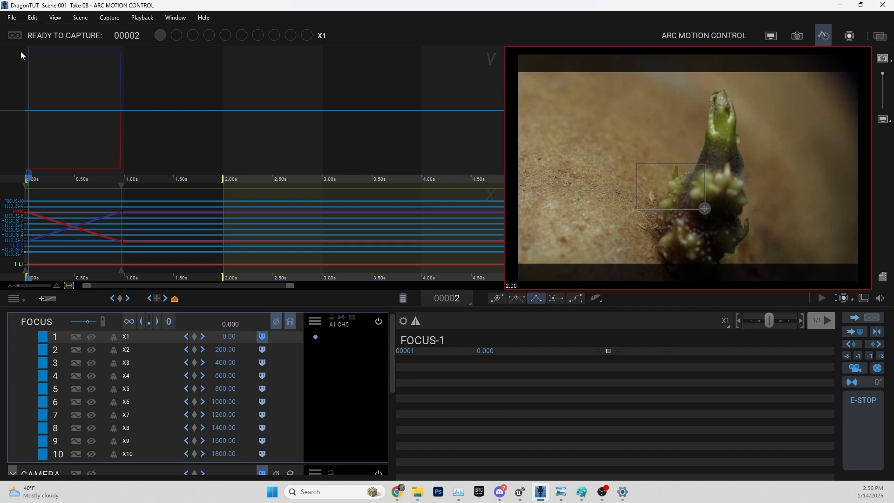
Shoot the remaining 29 frames of the move as a multiple-frame capture, without a virtual hold
left_click(117, 22)
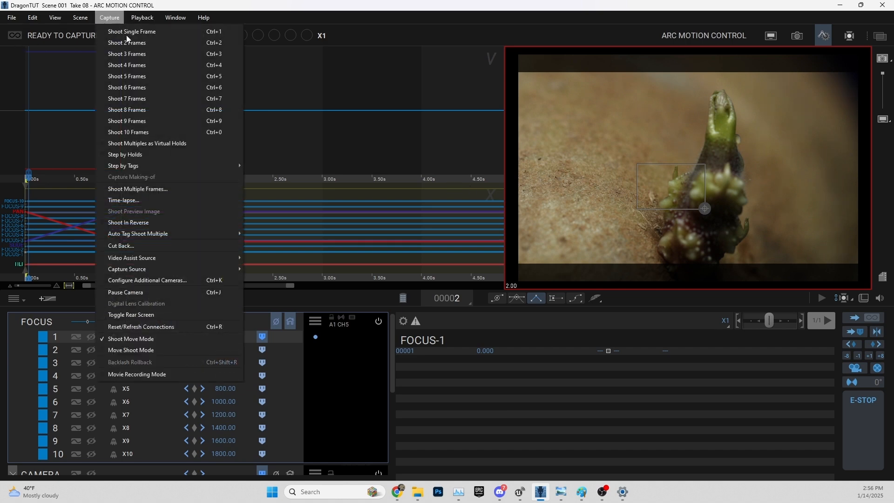
left_click(151, 189)
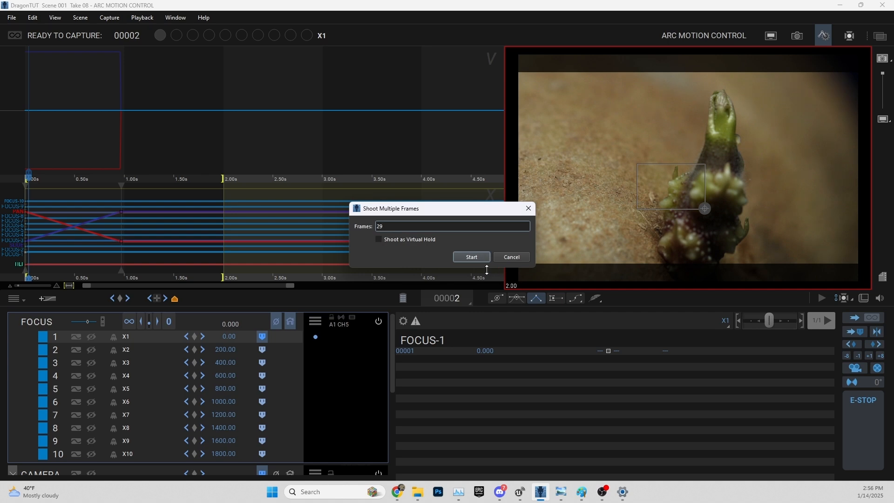
left_click(472, 257)
left_click(499, 255)
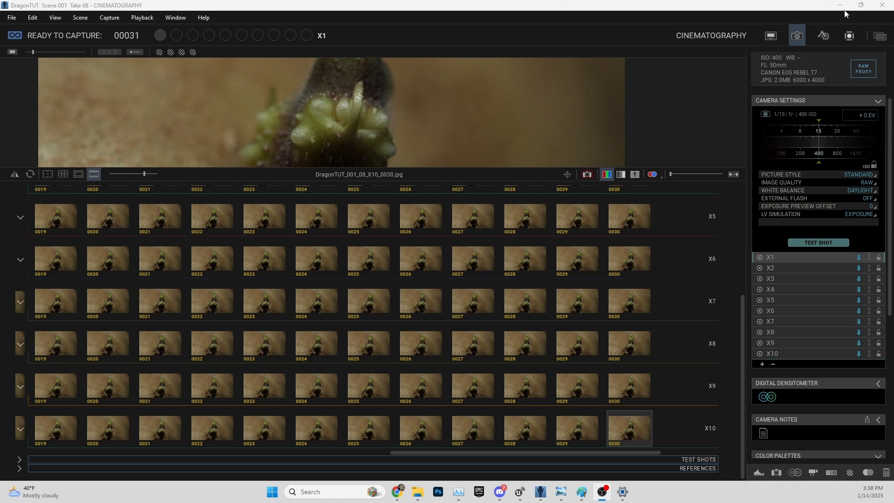
Step through frame 25's exposures from X2 to X10 and back to compare focus, and enlarge the image preview
left_click(685, 40)
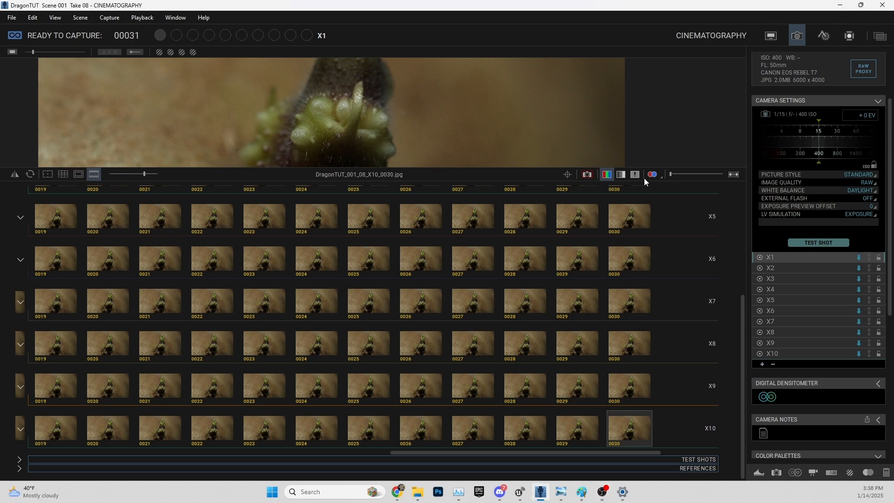
scroll(562, 395, "up", 4)
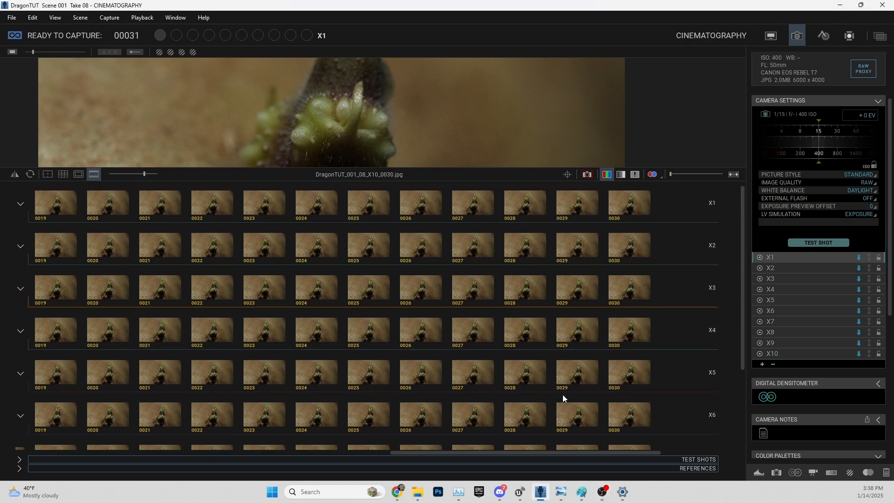
left_click(363, 249)
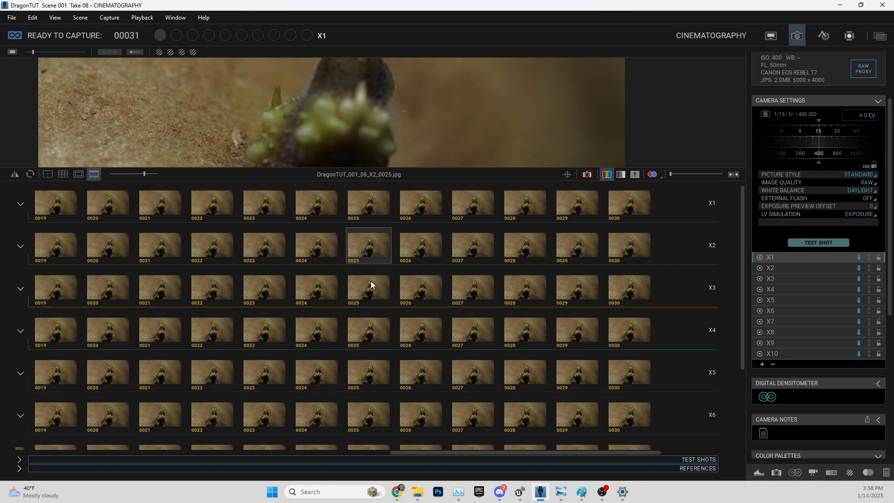
key("Down")
key("Down")
key("Down")
key("Down")
key("Down")
key("Down")
key("Down")
key("Down")
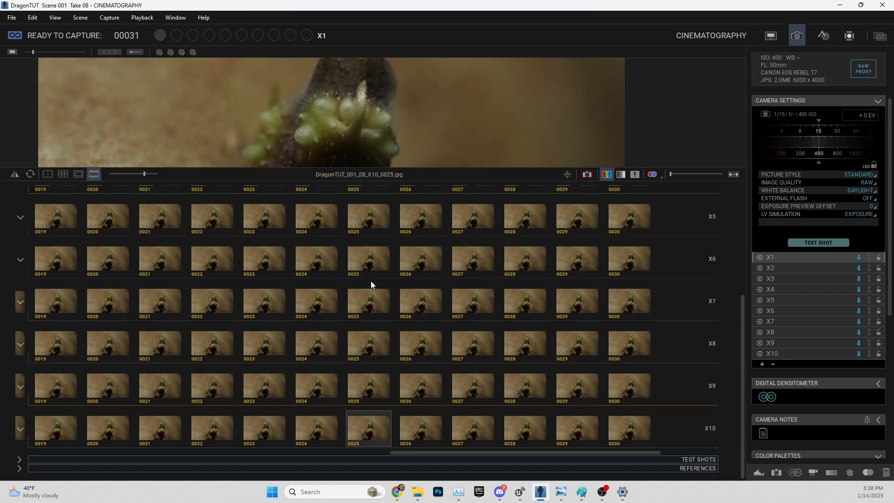
key("Up")
key("Up")
key("Up")
key("Up")
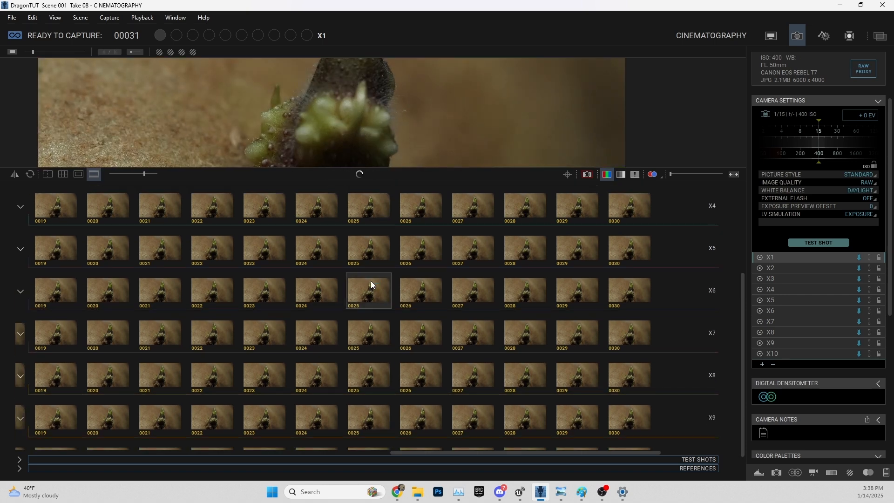
key("Down")
key("Down")
key("Down")
key("Down")
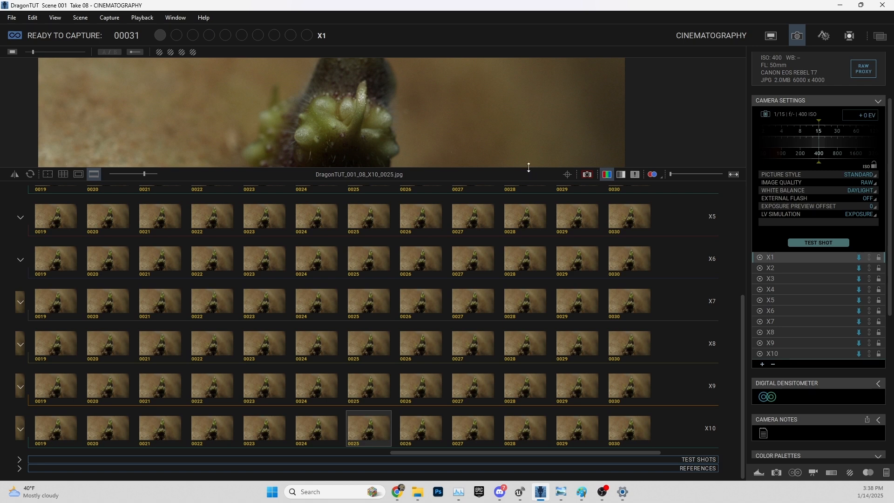
left_click_drag(529, 166, 533, 355)
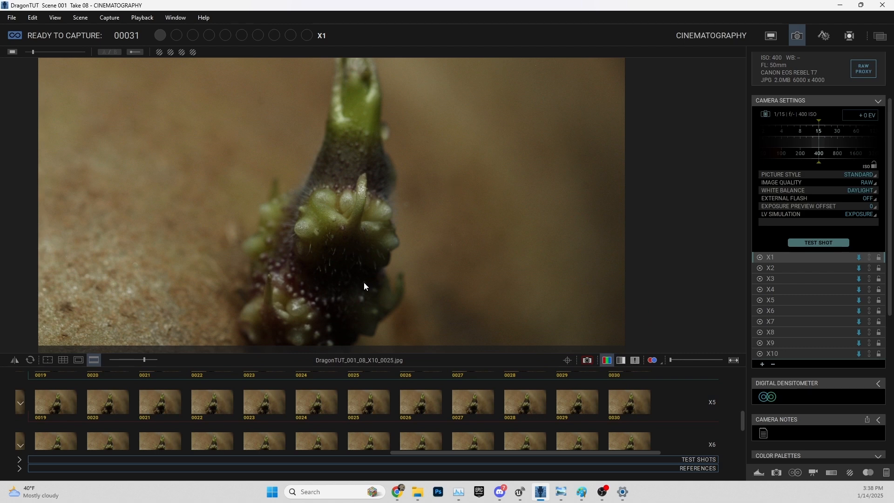
Switch to the Animation workspace and play back the captured sequence
left_click(772, 34)
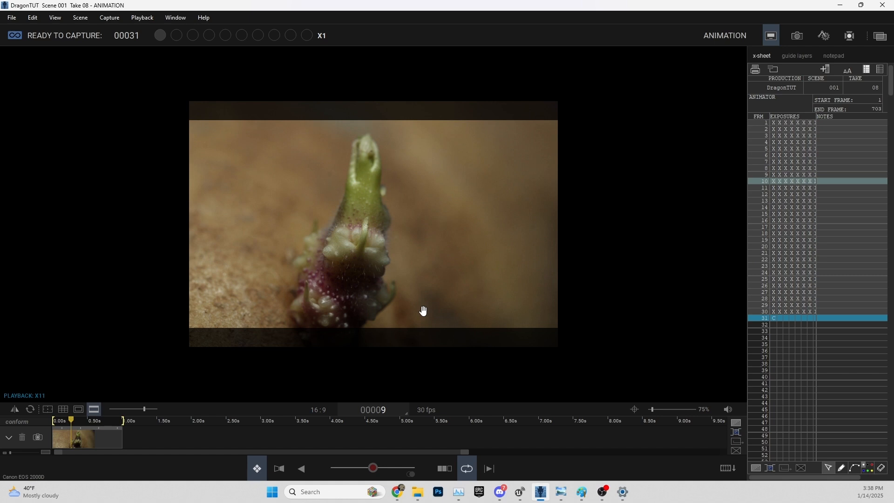
key("2")
key("0")
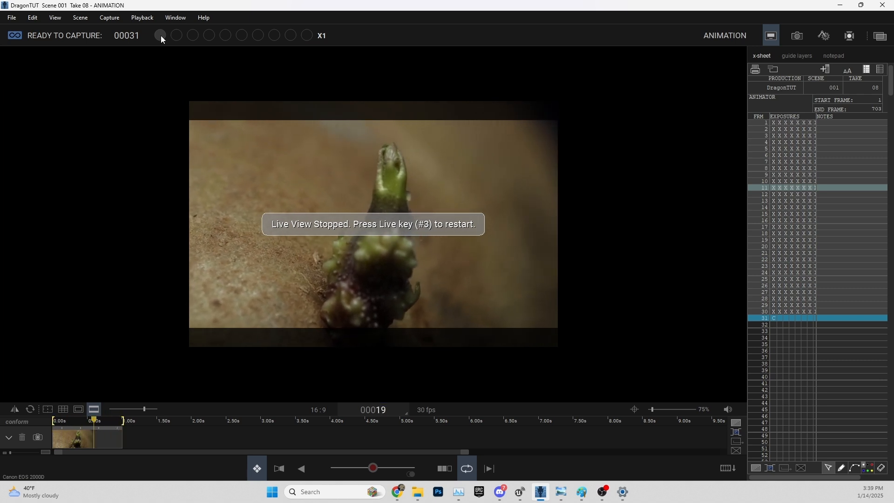
Set the playback exposure to X2, X8 and X9 in turn to compare the camera move at different focus positions
left_click(135, 19)
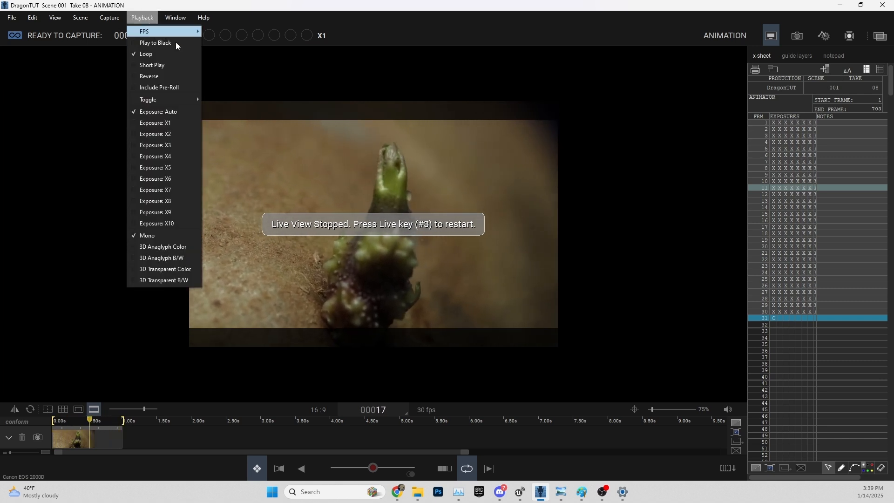
left_click(169, 135)
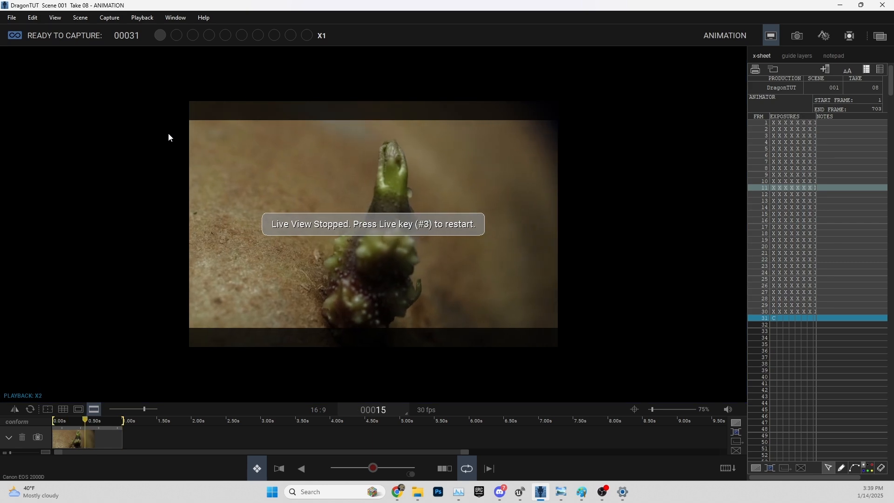
left_click(142, 19)
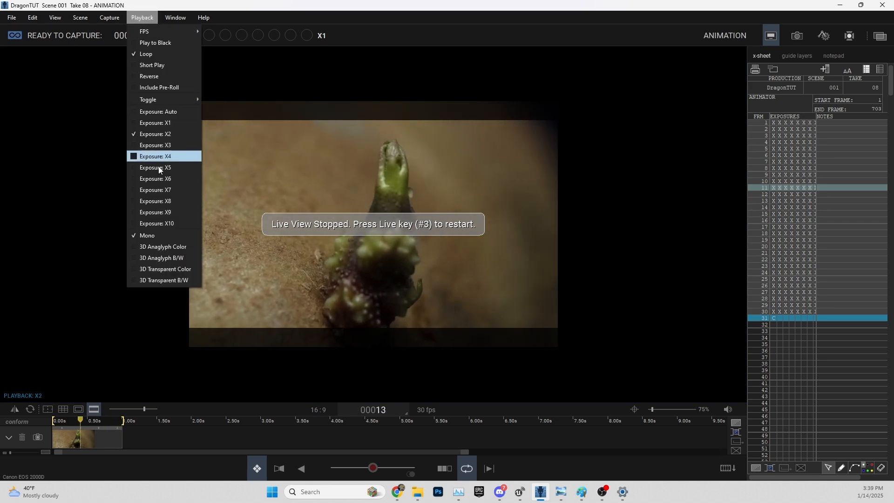
left_click(153, 213)
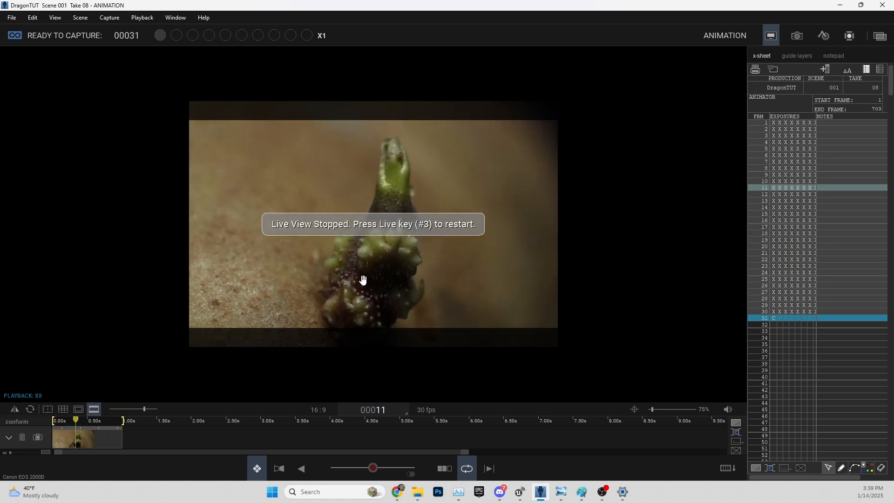
left_click(142, 19)
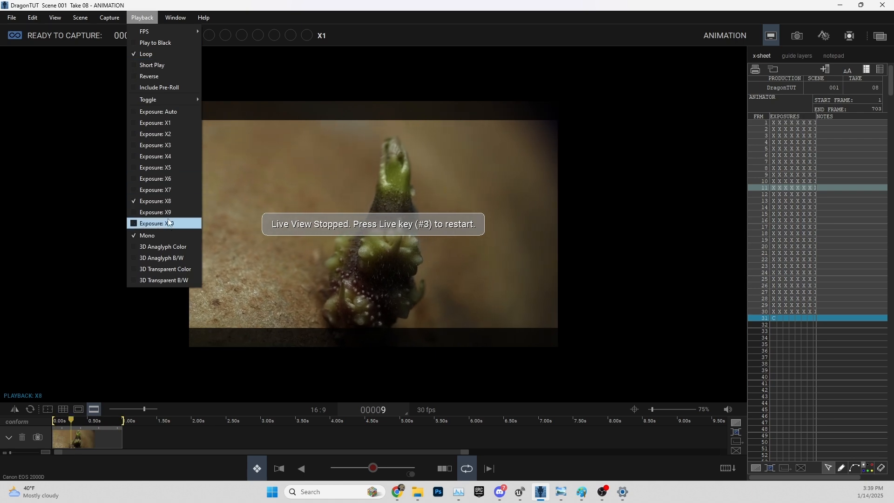
left_click(153, 226)
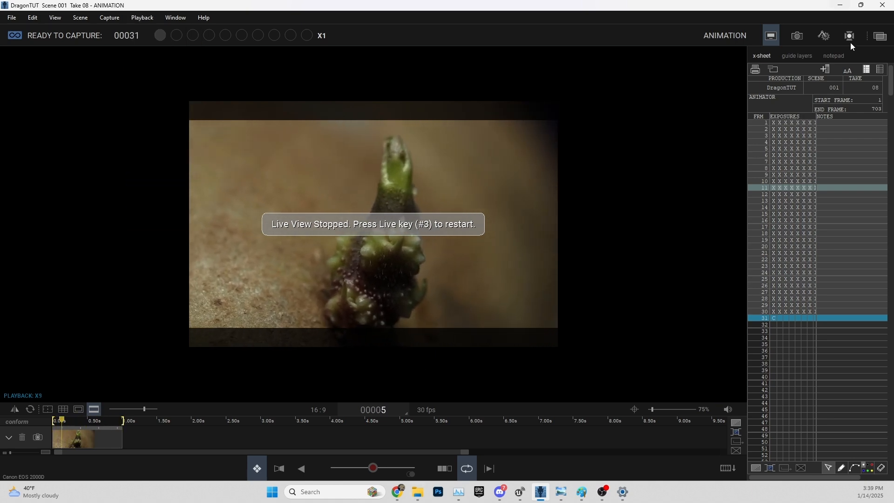
Return to the Cinematography workspace and reveal the X5 image of frame 29 in File Explorer
left_click(798, 37)
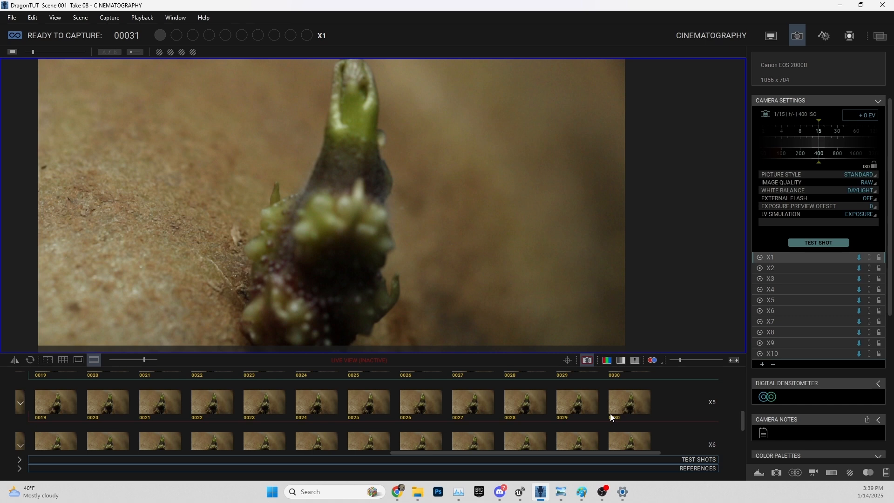
left_click(582, 399)
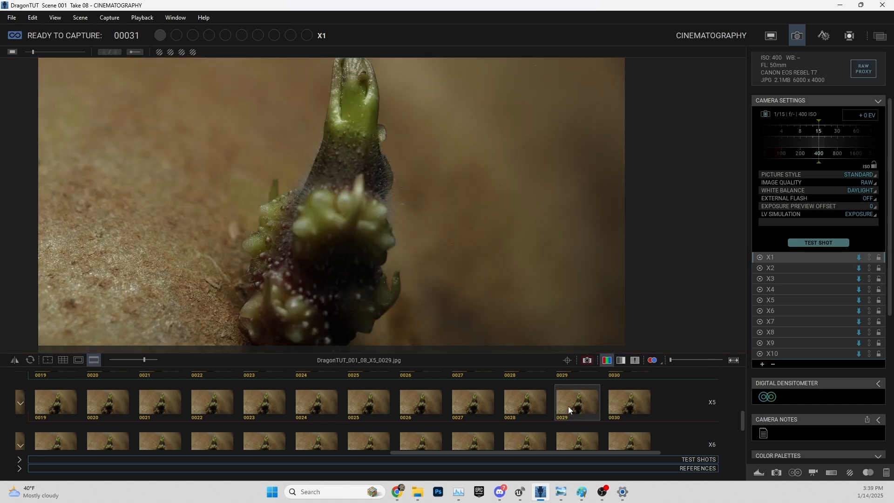
right_click(578, 399)
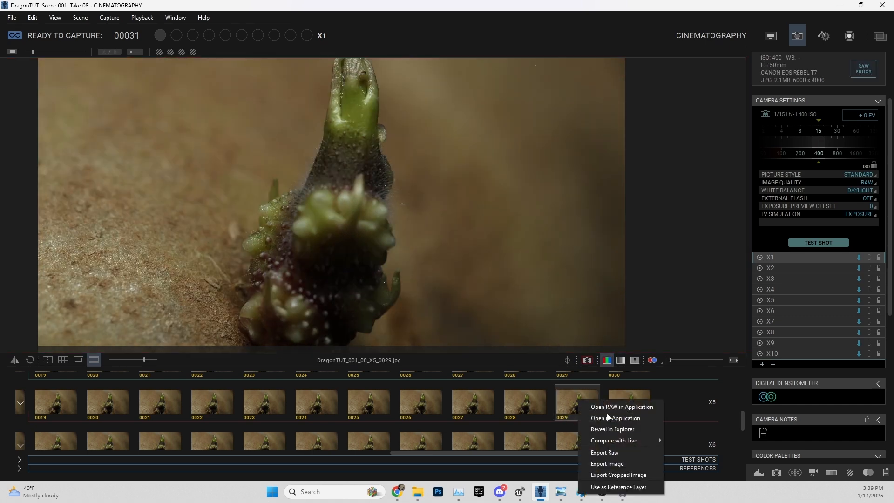
left_click(629, 429)
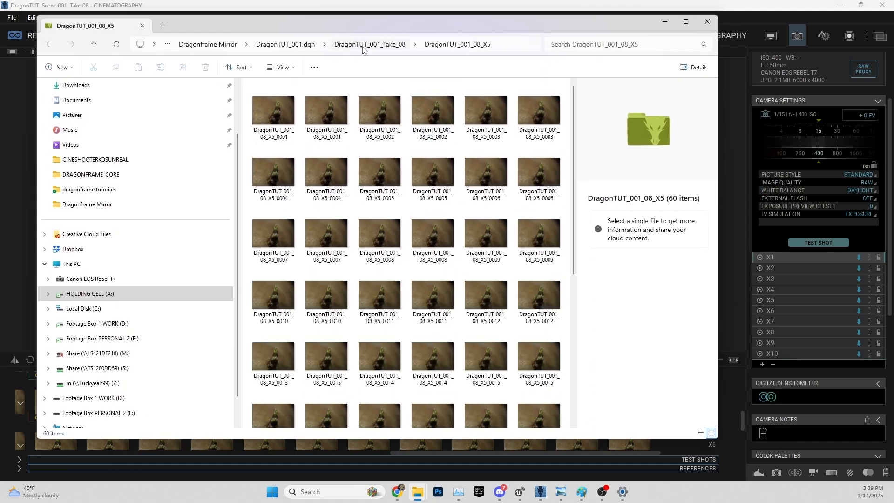
Open DragonTUT_001_Take_08 inside the DragonTUT_001.dgn folder and look through its exposure folders
left_click(264, 46)
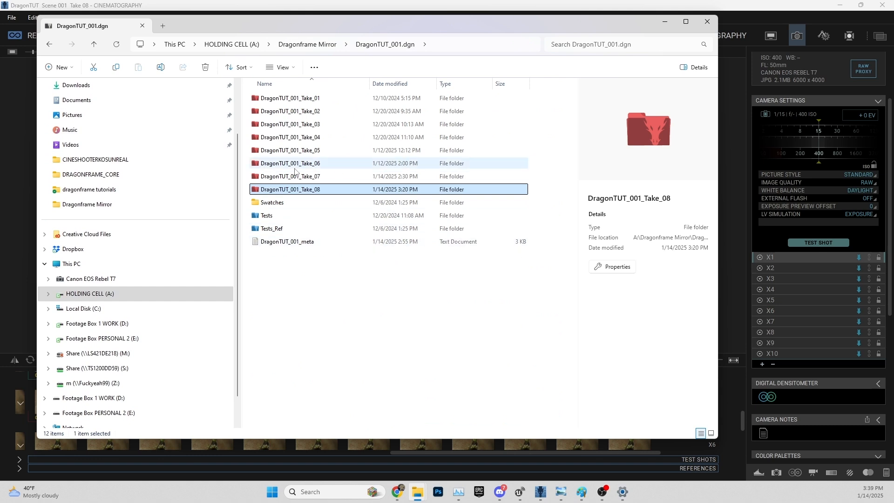
double_click(316, 191)
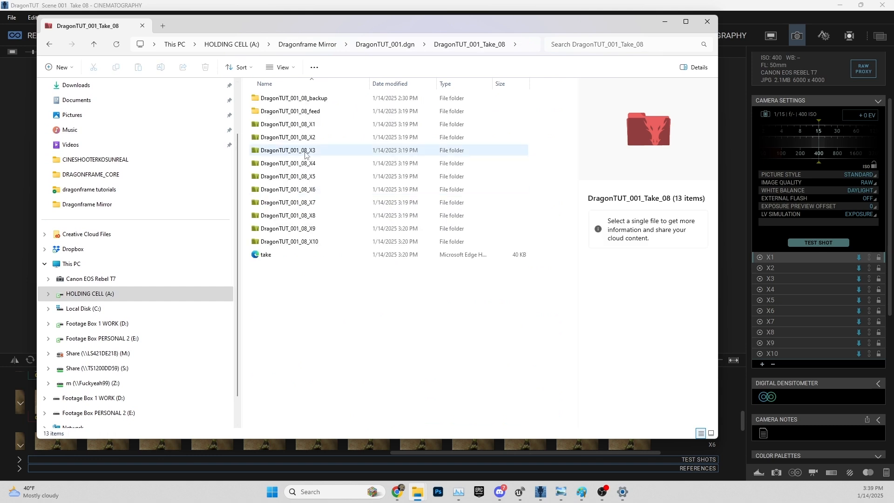
left_click(316, 138)
left_click(312, 151)
left_click(309, 164)
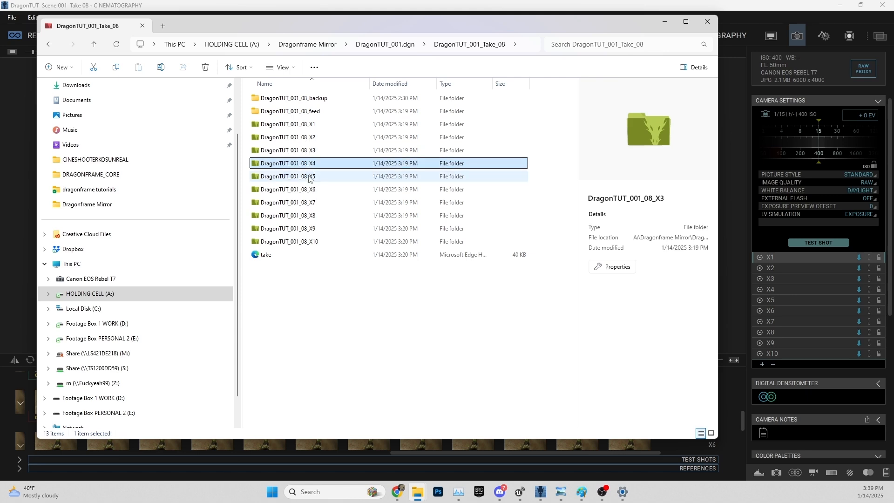
left_click(309, 203)
left_click(307, 228)
left_click(302, 305)
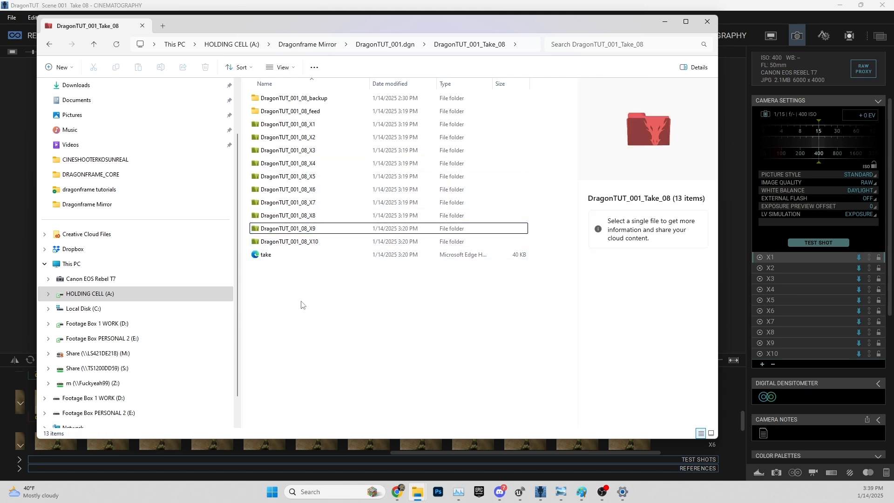
Open the DragonTUT_001_08_X3 folder and browse its images through to frame 30
left_click(307, 126)
double_click(306, 151)
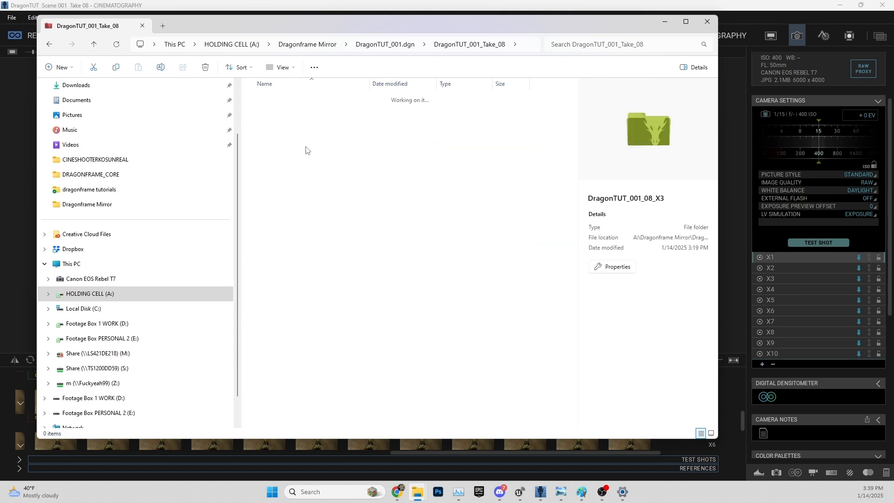
scroll(465, 350, "down", 5)
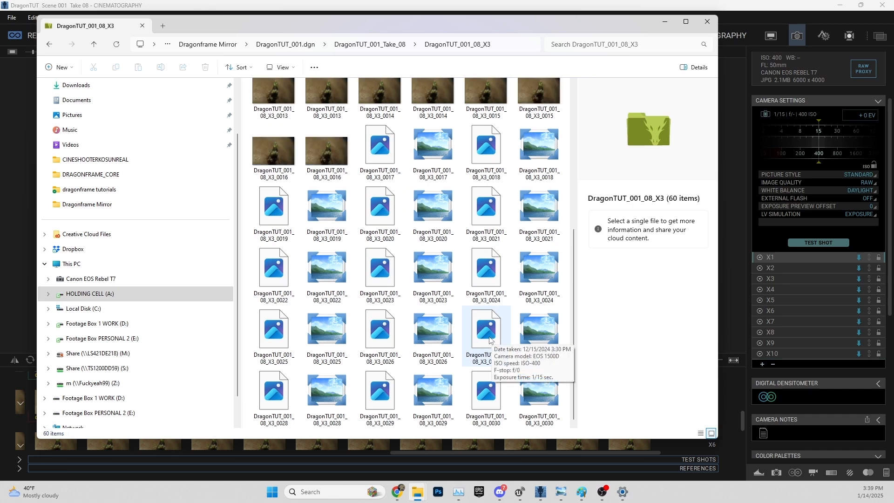
left_click(543, 408)
scroll(419, 280, "up", 5)
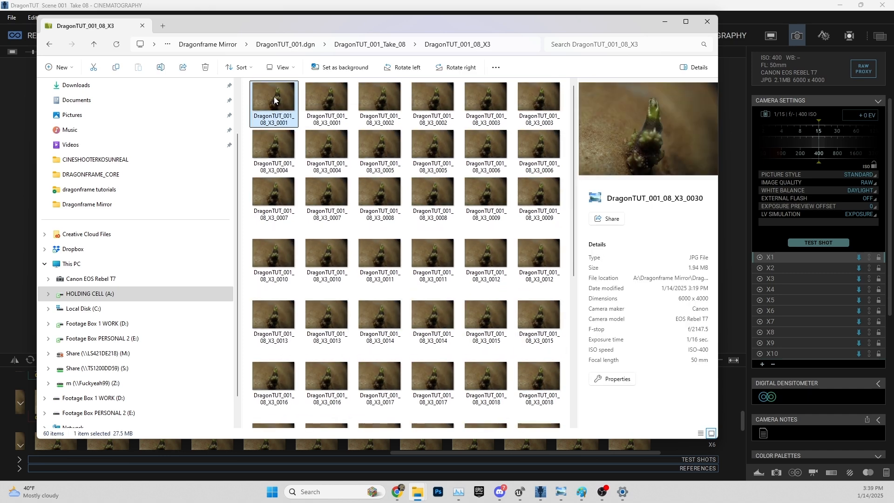
Compare the file details of the CR2 and JPG versions of DragonTUT_001_08_X3_0001
left_click(286, 127)
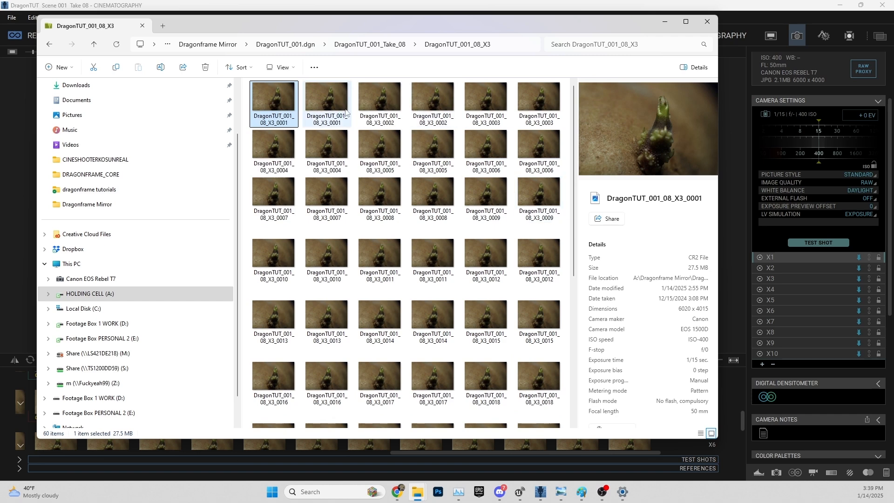
left_click(321, 109)
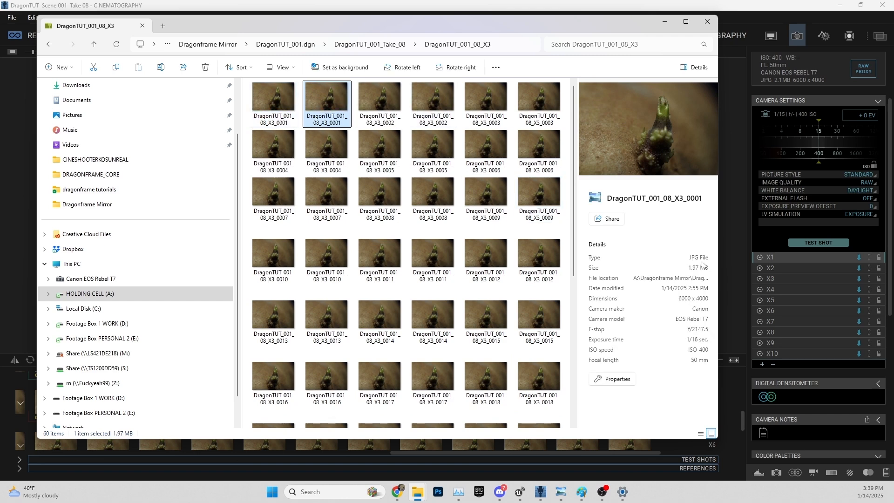
left_click(284, 100)
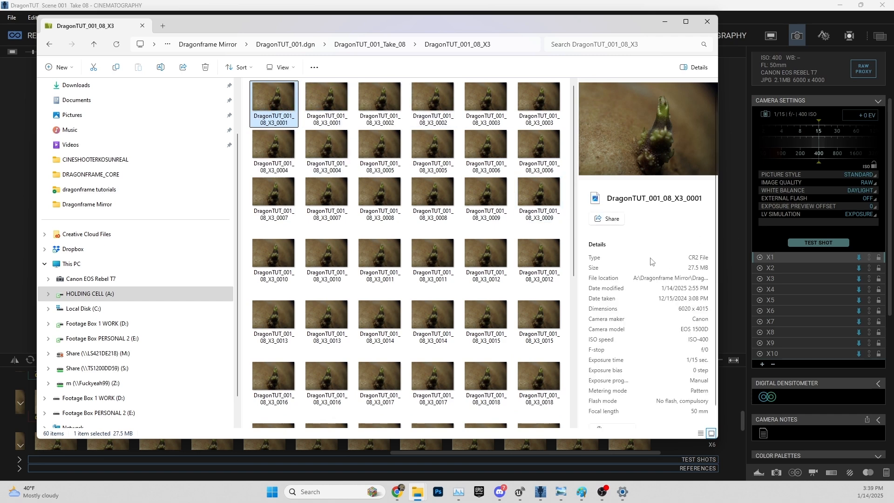
scroll(425, 285, "down", 3)
scroll(425, 285, "up", 3)
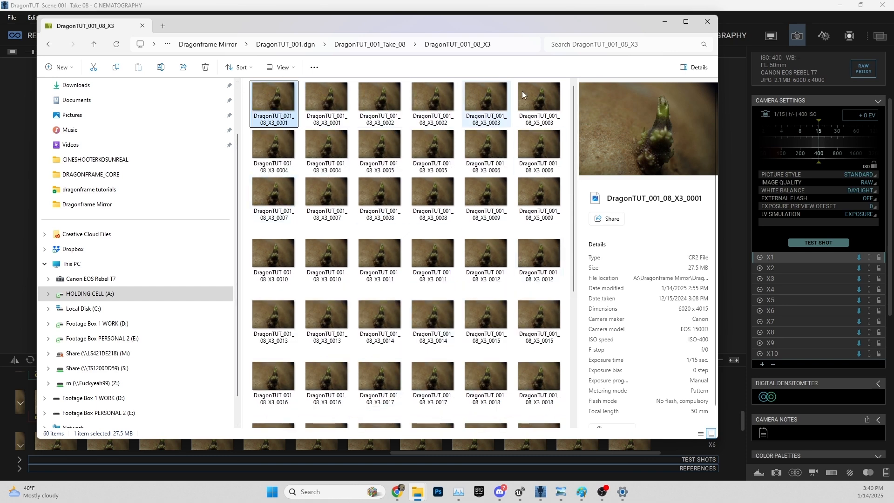
Return to the DragonTUT_001_Take_08 folder, open DragonTUT_001_08_X8 and browse its images through to frame 30
left_click(366, 46)
double_click(351, 226)
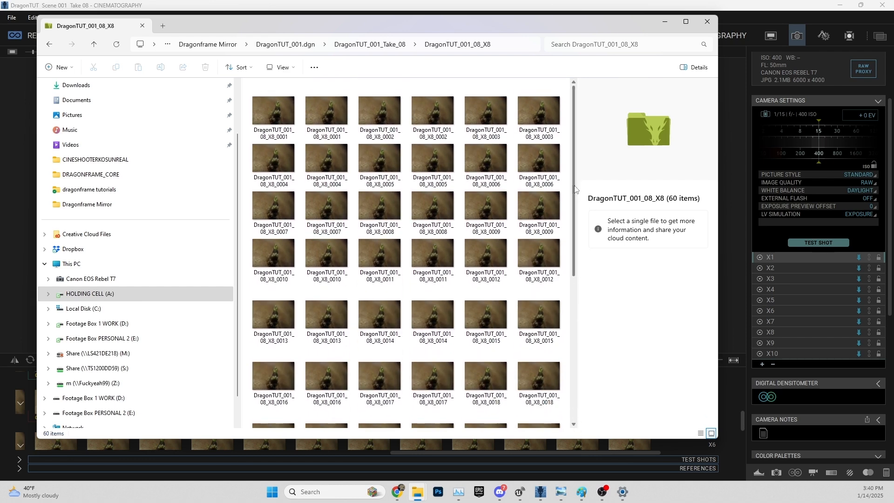
left_click_drag(575, 192, 574, 318)
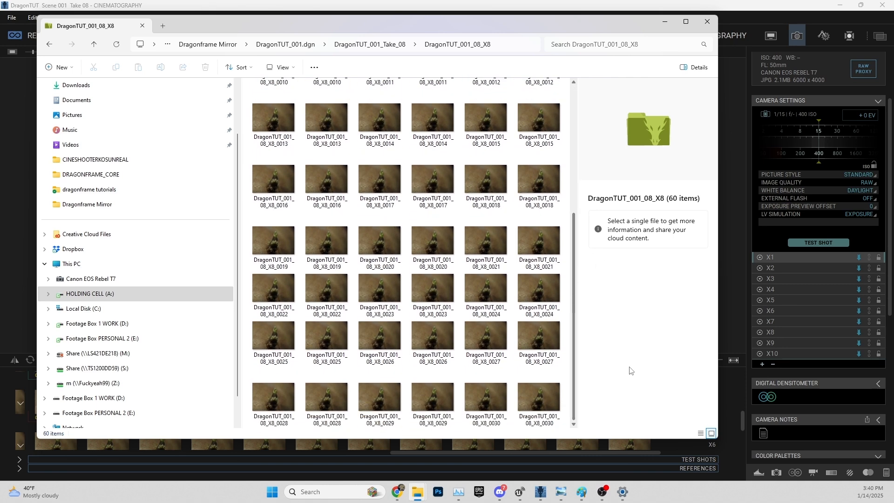
scroll(562, 318, "up", 5)
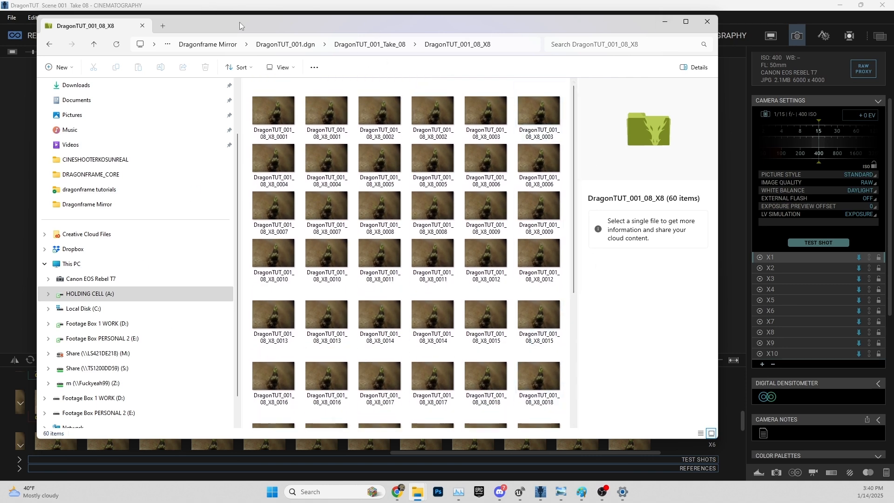
left_click_drag(239, 22, 223, 38)
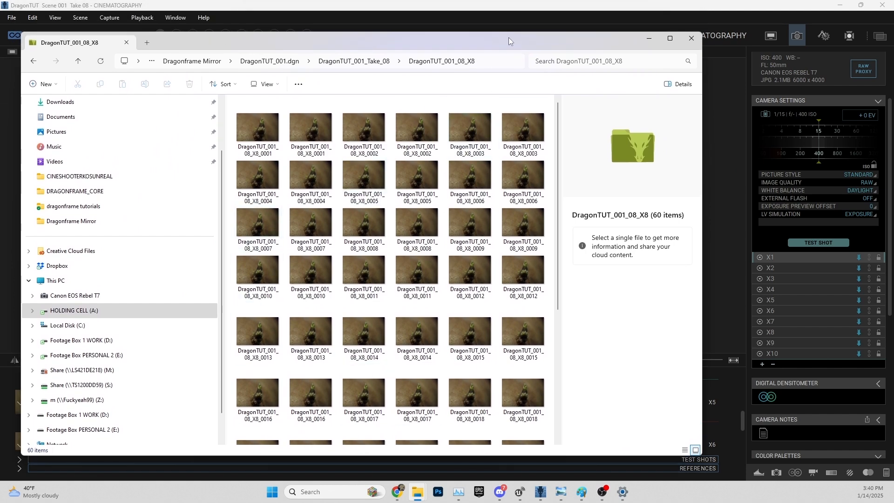
mouse_move(491, 38)
left_mouse_down()
mouse_move(513, 48)
mouse_move(498, 39)
left_mouse_up()
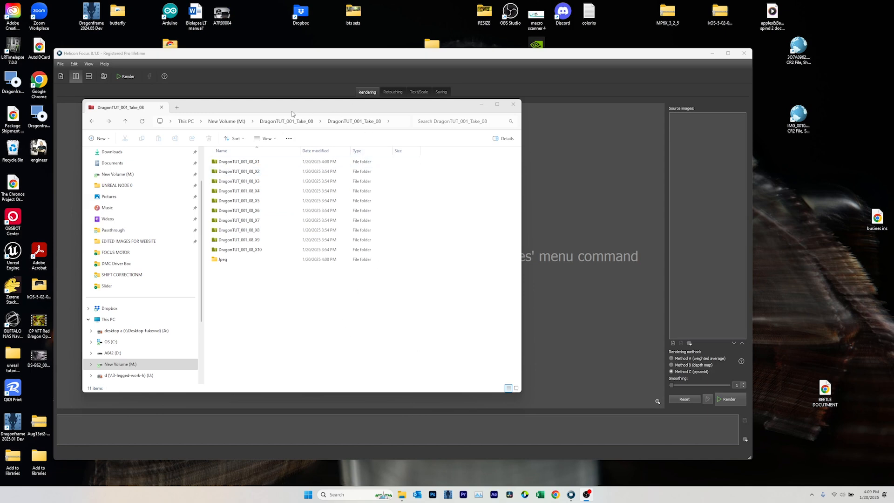
Reopen the DragonTUT_001_Take_08 folder on New Volume (M:) and search it for *.jpg files
left_click_drag(277, 105, 339, 116)
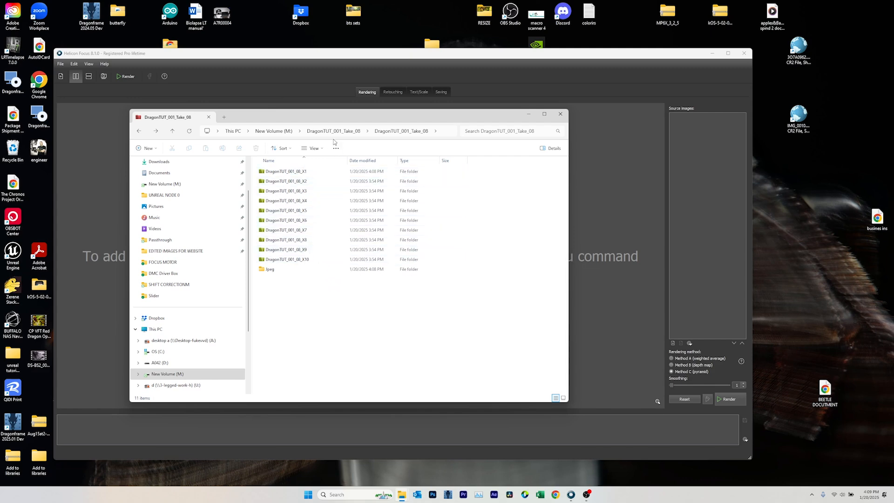
left_click(334, 131)
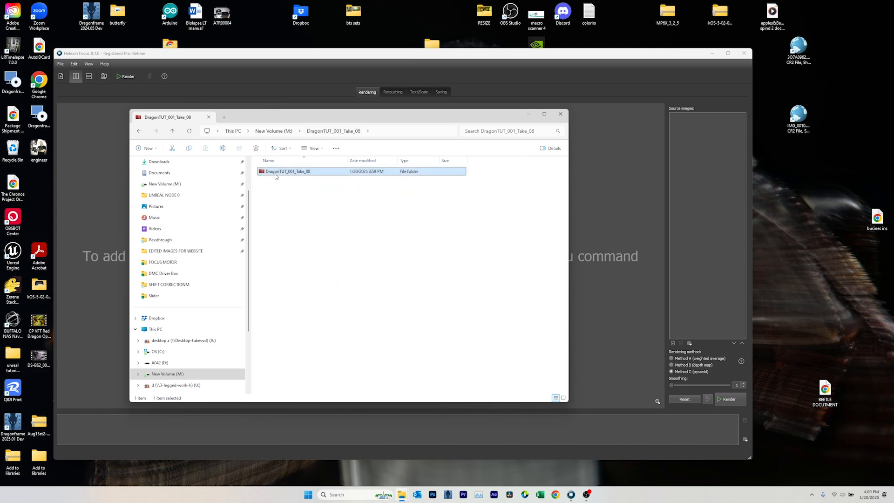
double_click(276, 175)
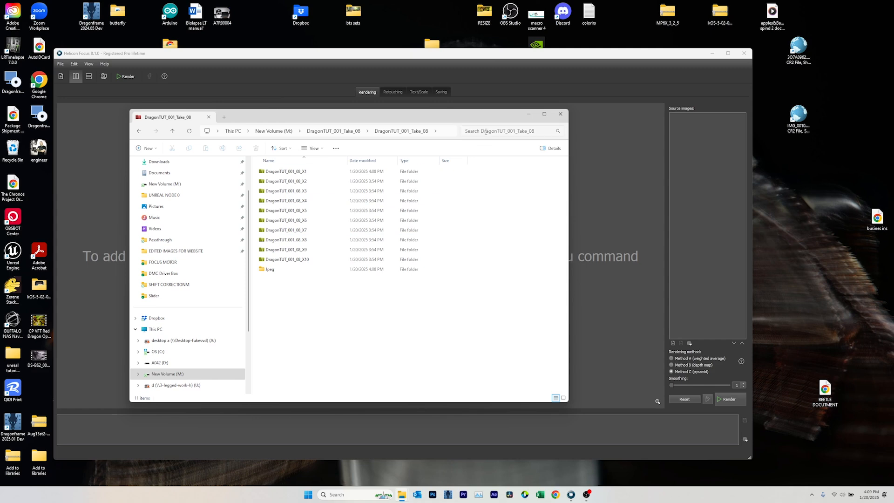
left_click(486, 132)
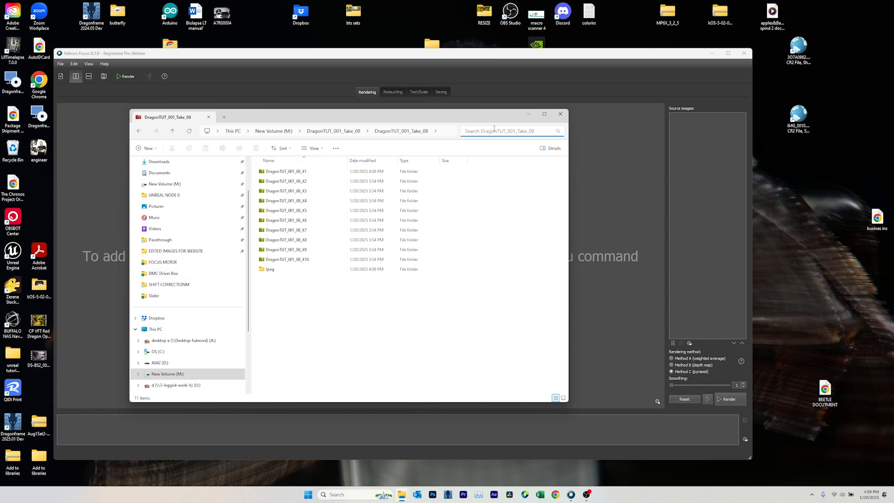
type("*.jpg")
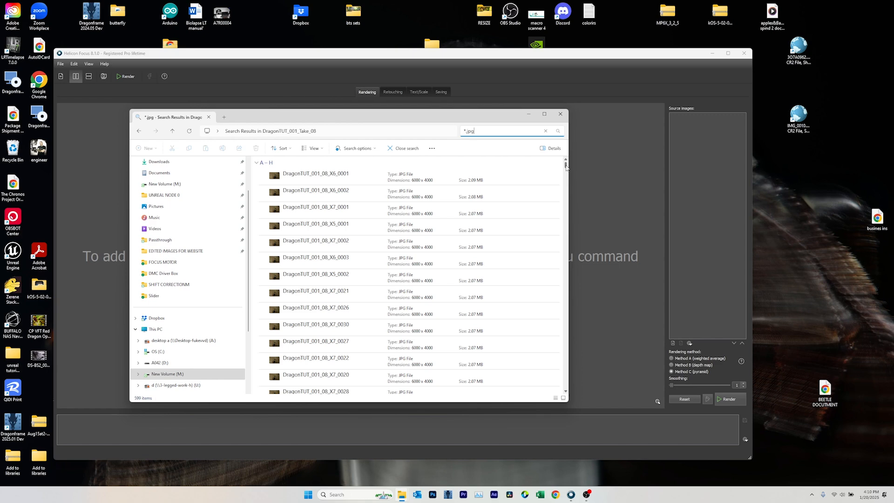
Delete the small thumbnail JPGs from the search results, selecting the whole range from DragonTUT_001_08_X3_0002 to DragonTUT_001_08_X10_0030
scroll(502, 347, "down", 5)
left_click_drag(566, 174, 568, 398)
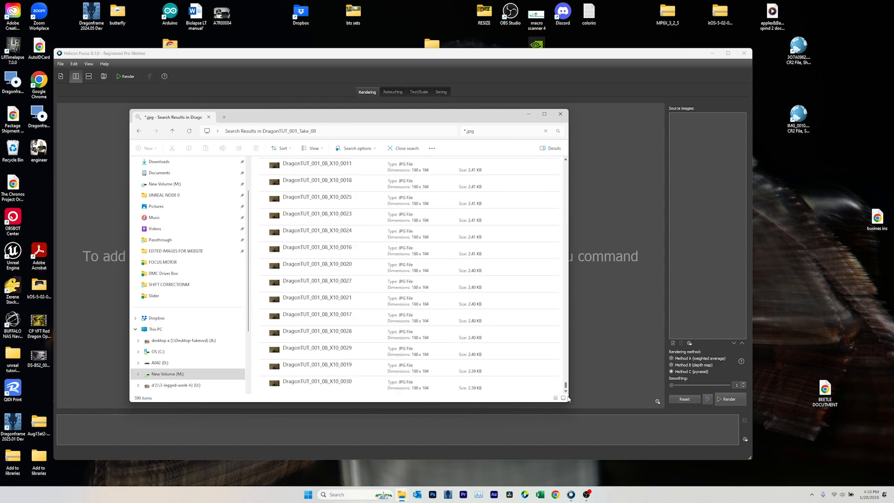
left_click(377, 385)
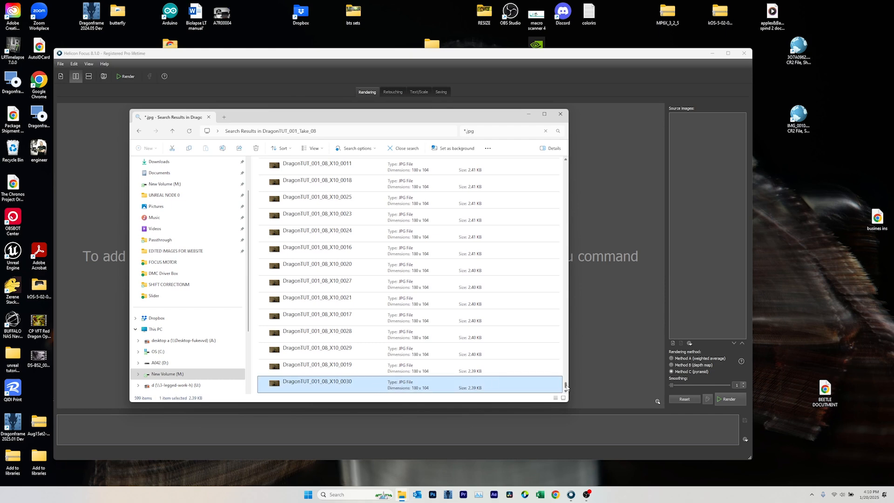
mouse_move(566, 387)
left_mouse_down()
mouse_move(570, 169)
mouse_move(573, 265)
mouse_move(558, 393)
left_mouse_up()
left_click_drag(567, 387, 566, 282)
scroll(437, 278, "up", 5)
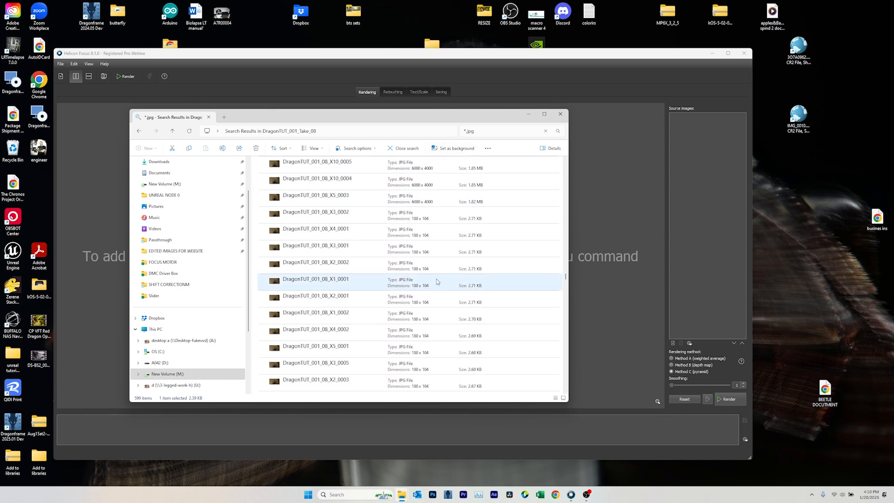
scroll(390, 334, "down", 1)
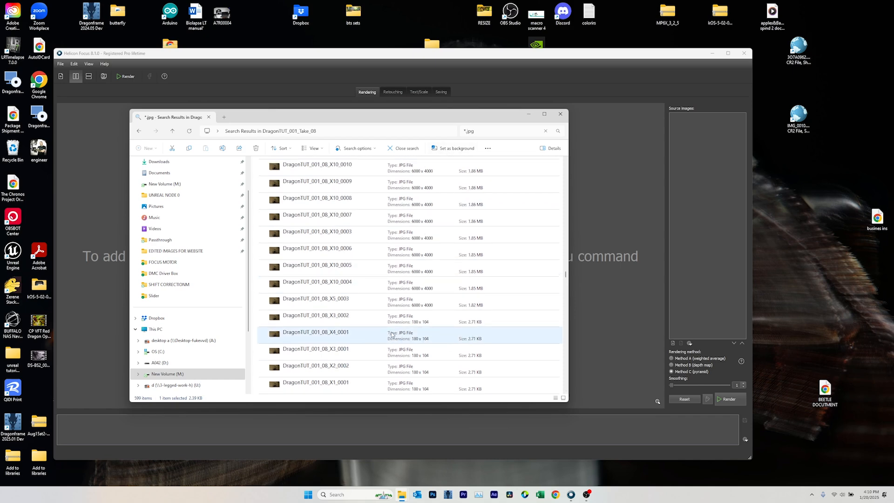
left_click(385, 324, "shift")
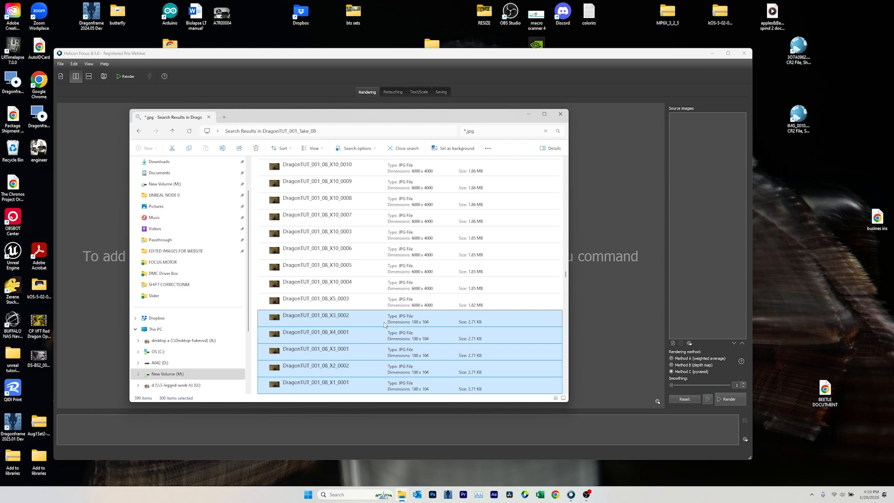
key("Delete")
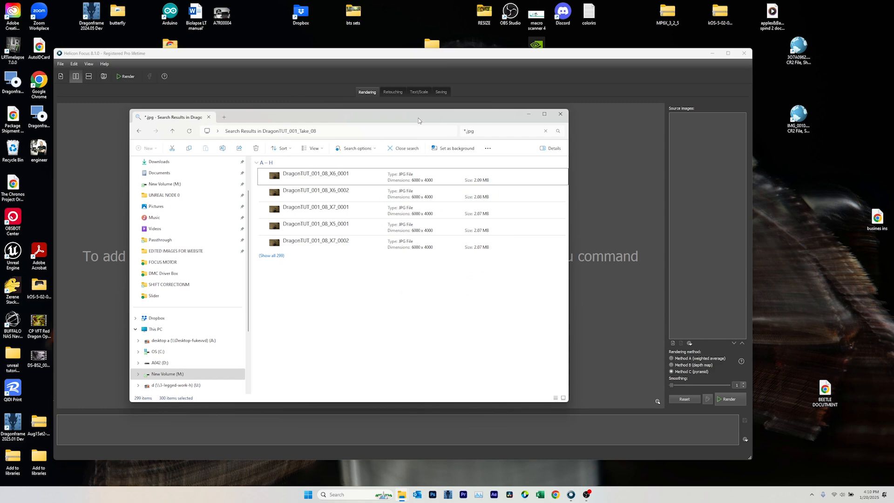
Show all remaining JPG search results and check through their dimensions for leftover thumbnails
left_click(497, 129)
left_click(271, 256)
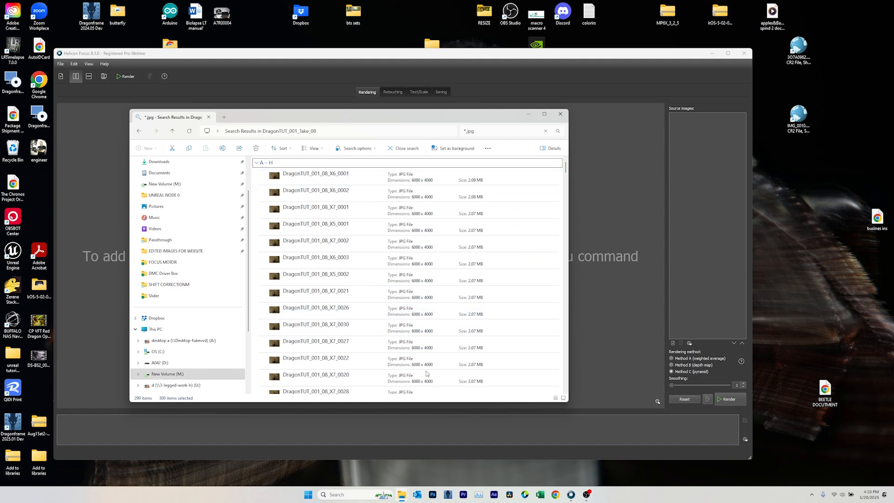
scroll(426, 359, "down", 10)
left_click_drag(565, 192, 553, 326)
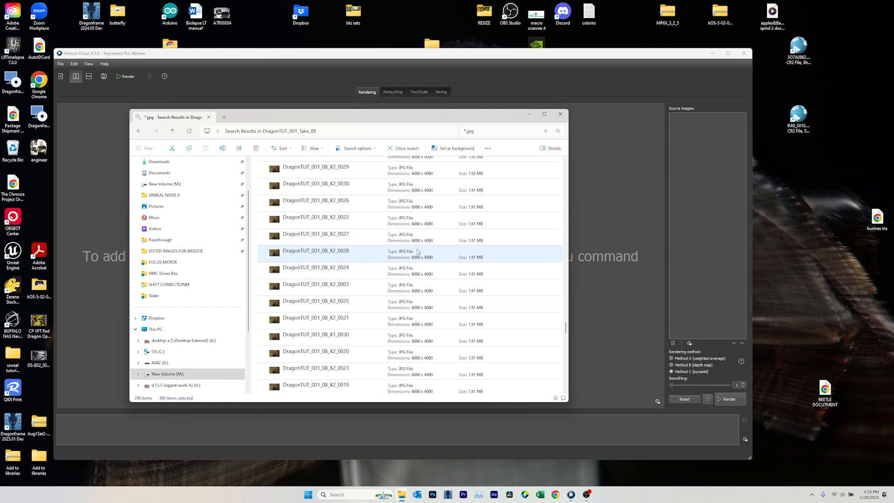
Switch to Helicon Focus to view its empty workspace, and return to the JPG search results in File Explorer
left_click_drag(367, 116, 500, 214)
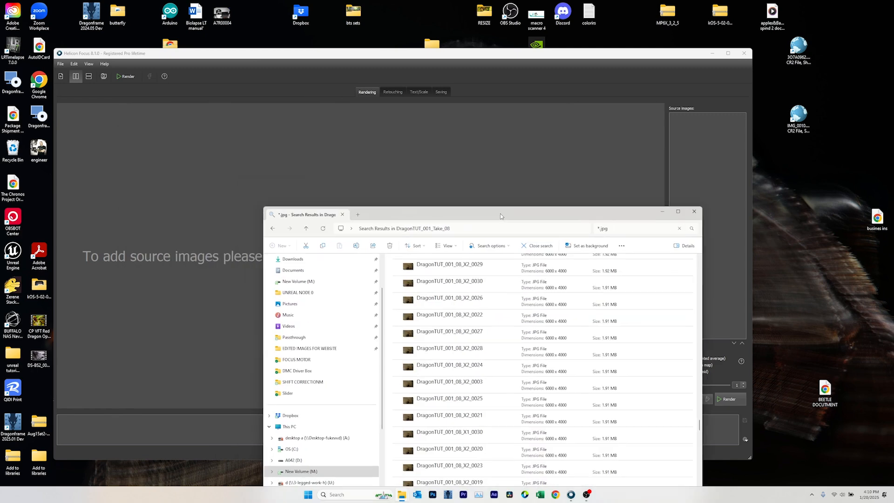
left_click(235, 186)
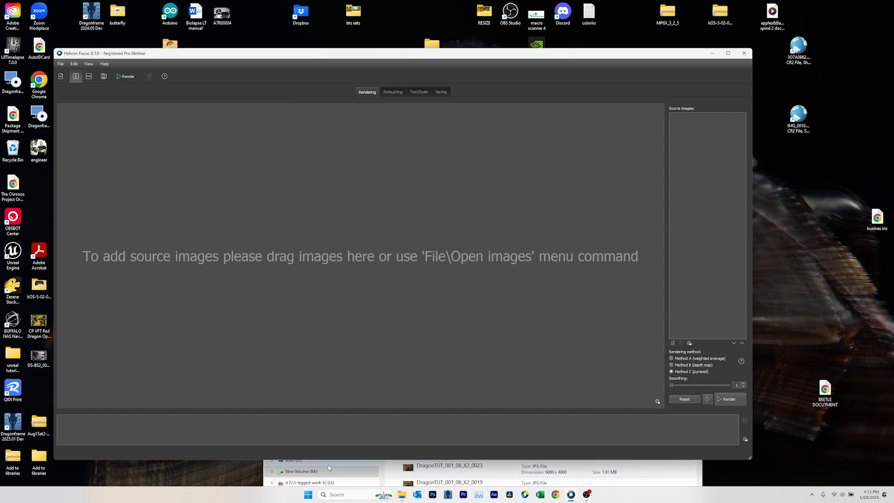
left_click(384, 476)
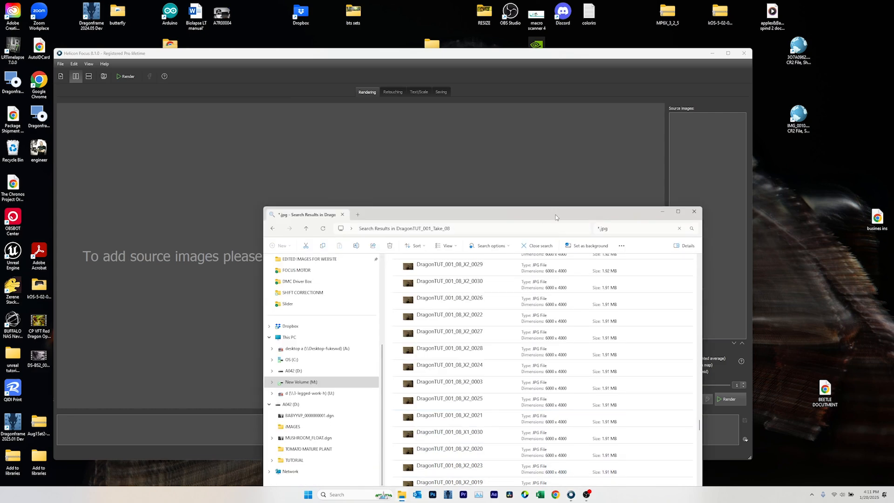
left_click_drag(556, 217, 522, 129)
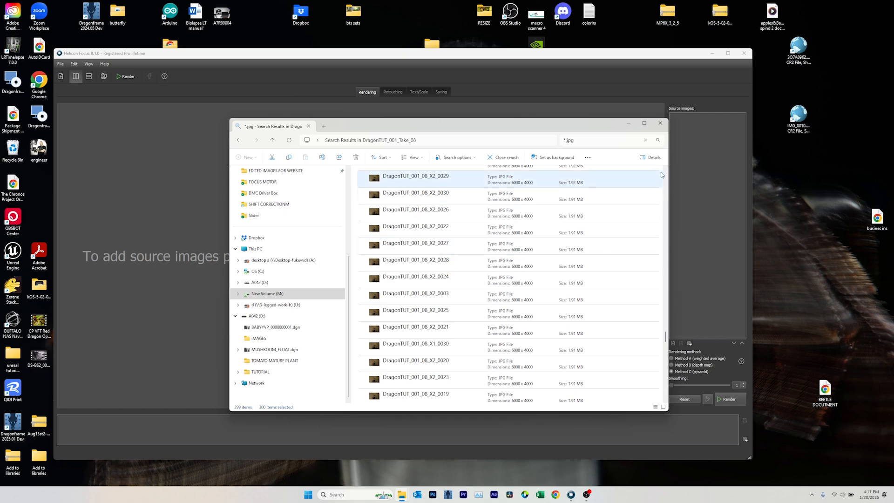
Sort the JPG search results by name
left_click_drag(666, 338, 666, 177)
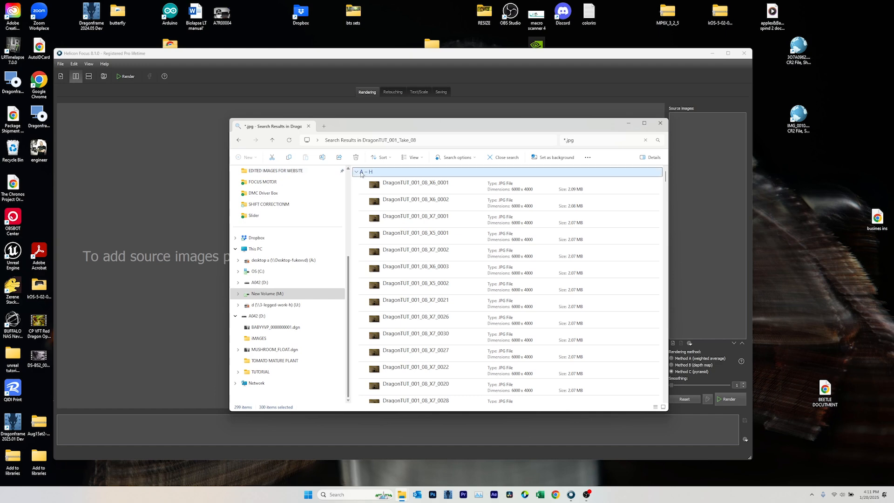
left_click(384, 158)
left_click(377, 173)
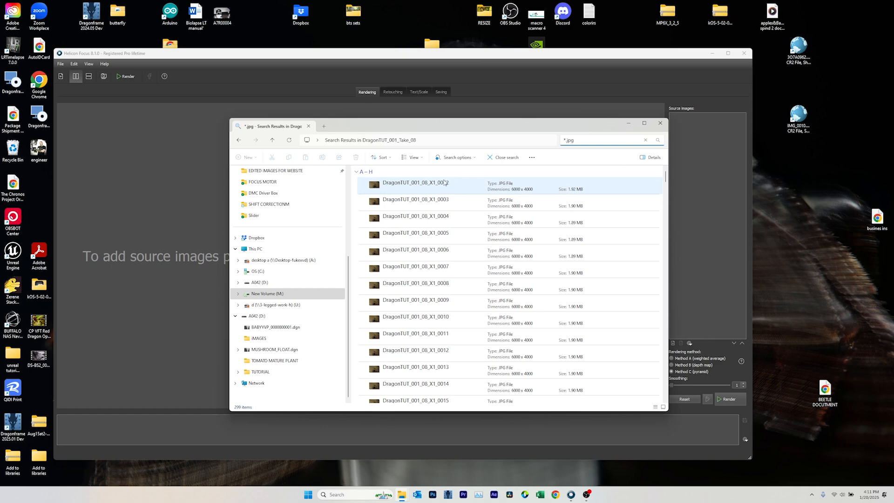
Select all JPG search results, from DragonTUT_001_08_X1_0002 through DragonTUT_001_08_X10_0030
left_click(445, 182)
left_click(451, 208, "shift")
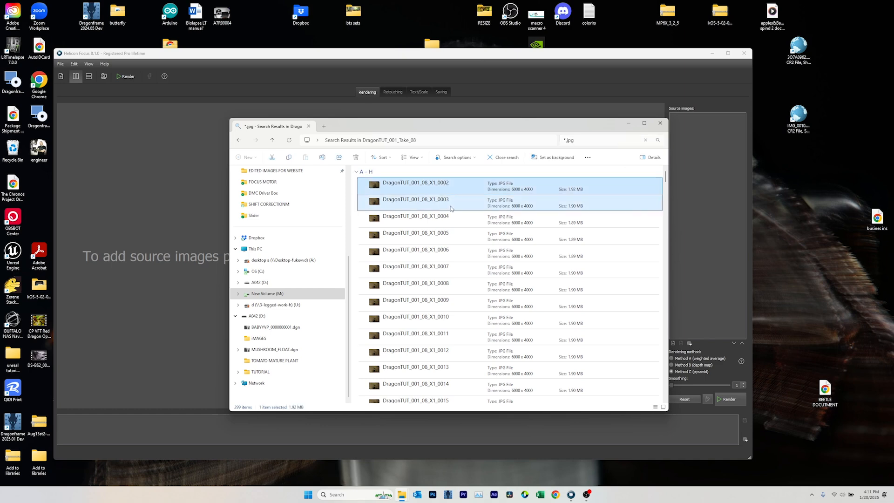
left_click(459, 224)
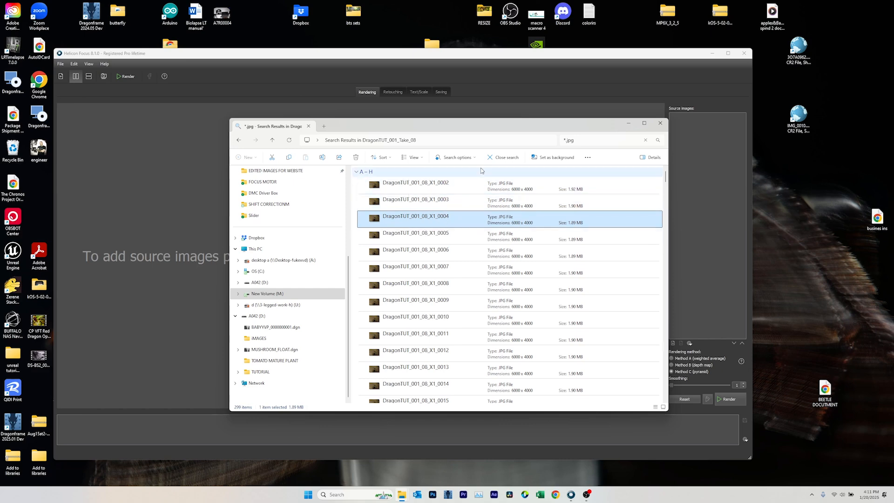
left_click(443, 183)
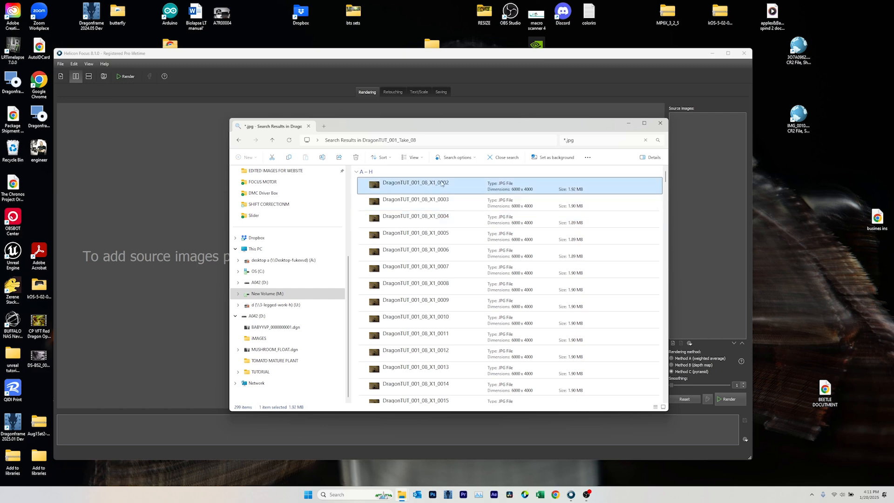
left_click_drag(666, 178, 657, 399)
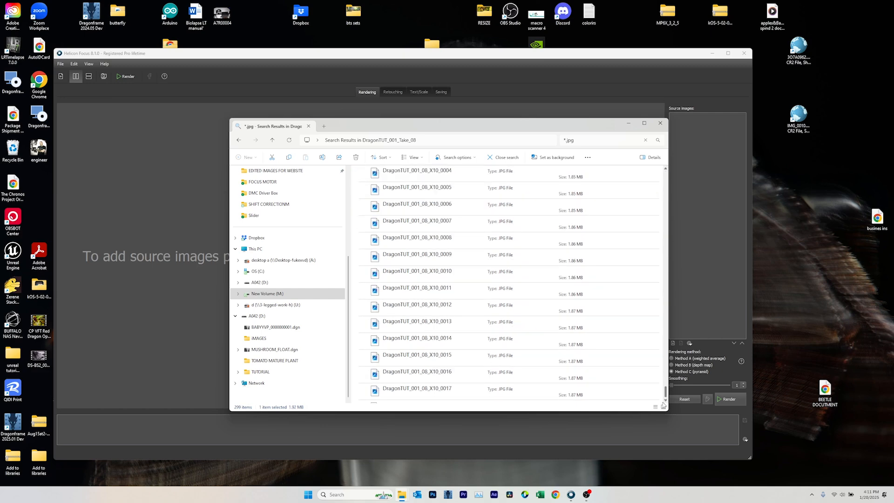
key("ctrl+a")
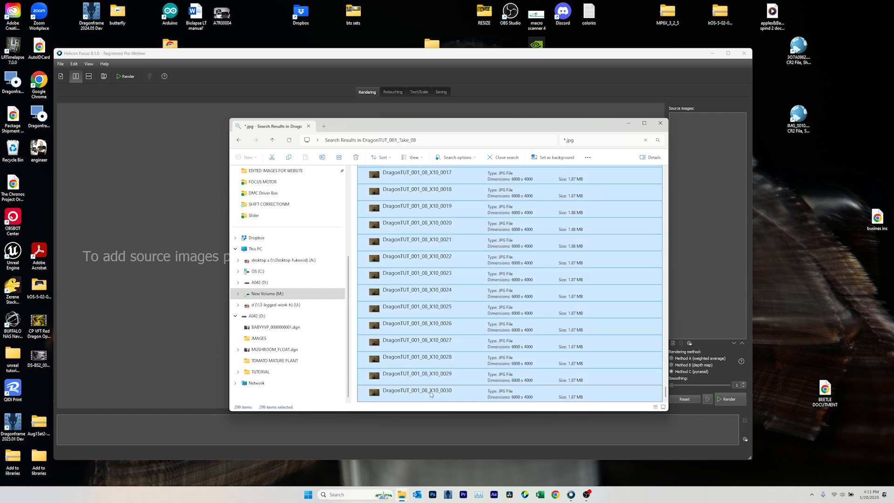
left_click_drag(470, 270, 691, 297)
left_click_drag(666, 394, 665, 160)
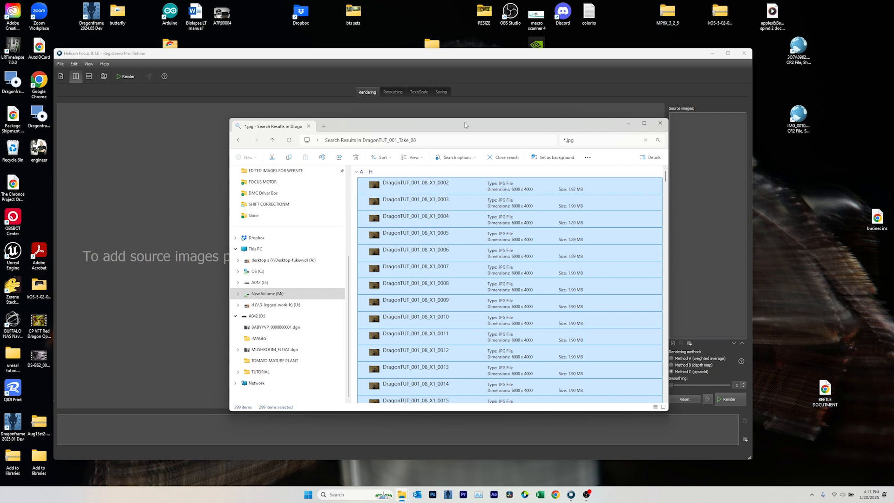
Paste the selected JPGs into the empty Jpeg folder of DragonTUT_001_Take_08 and check its file list from the beginning
left_click_drag(465, 125, 653, 29)
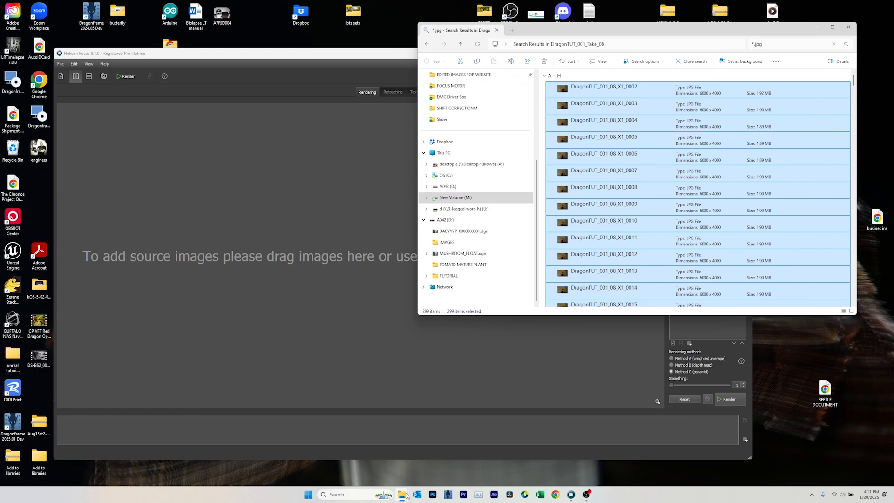
mouse_move(407, 495)
left_click(422, 474)
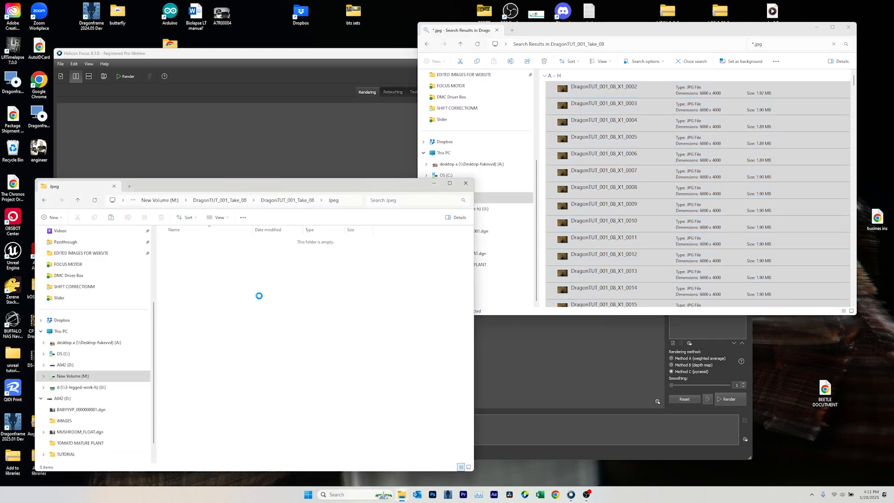
key("ctrl+v")
left_click(401, 352)
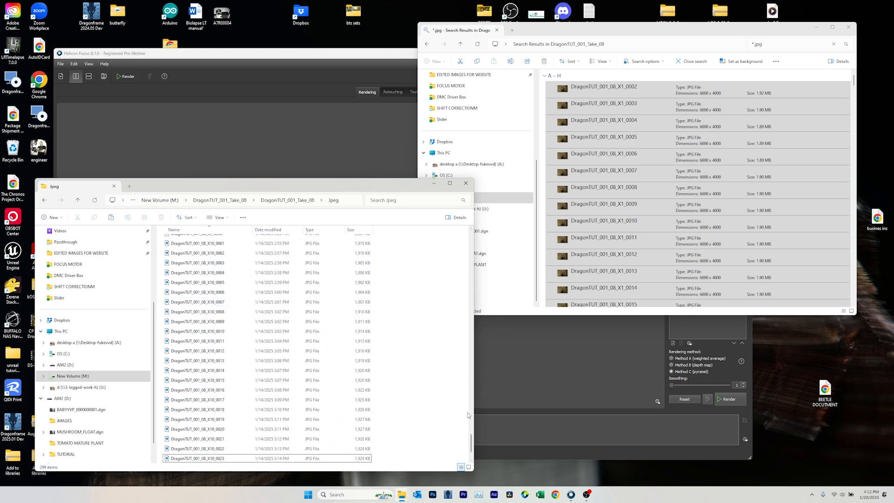
left_click_drag(471, 444, 478, 243)
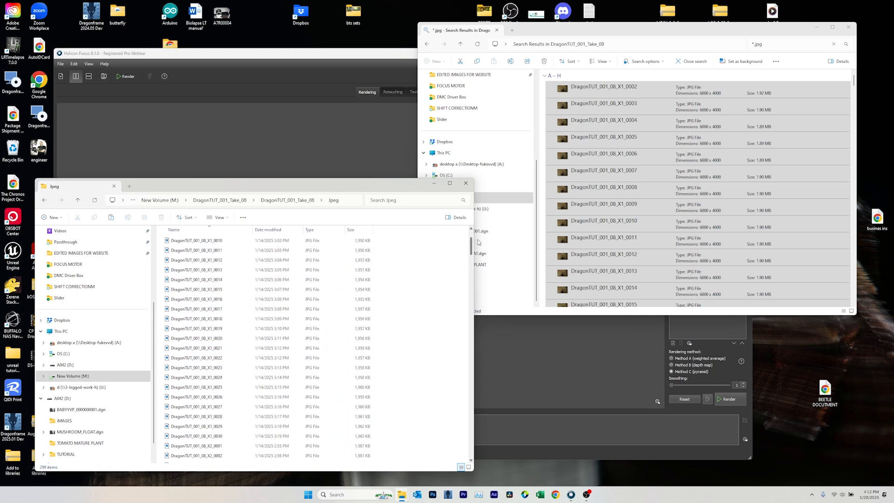
Clear the JPG search and open the DragonTUT_001_08_X1 folder of Take_08 in TUTORIAL, FOCUS STACKING GOOD on drive A042 (D:)
left_click(515, 43)
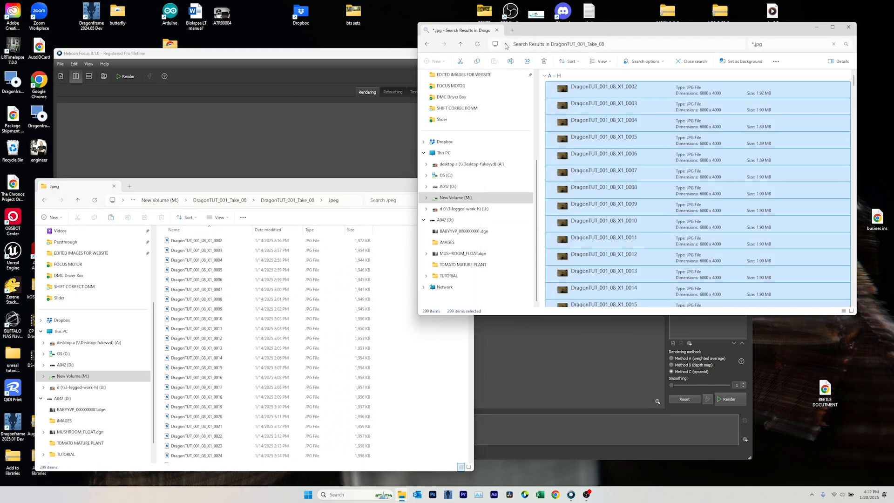
left_click(834, 45)
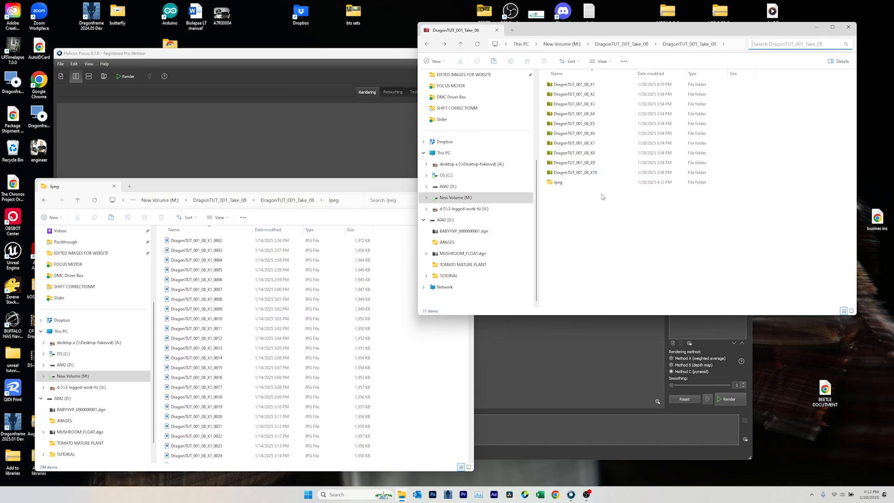
left_click(451, 220)
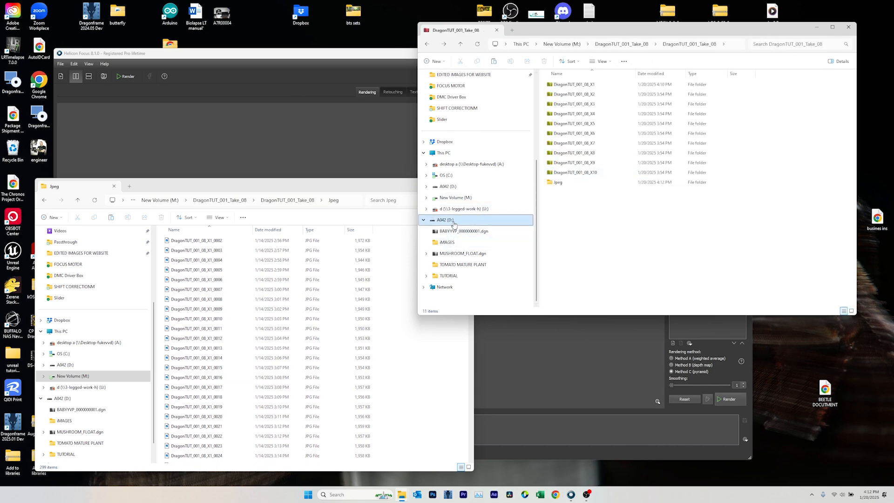
scroll(607, 233, "down", 15)
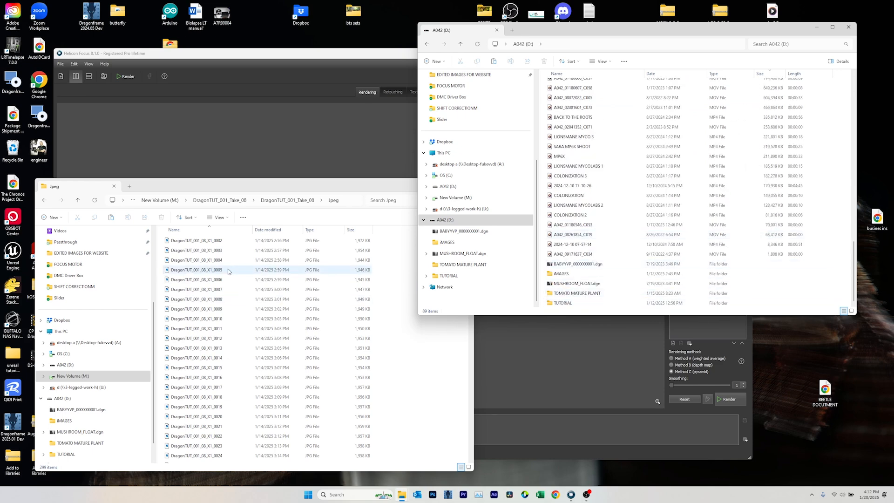
left_click(201, 241)
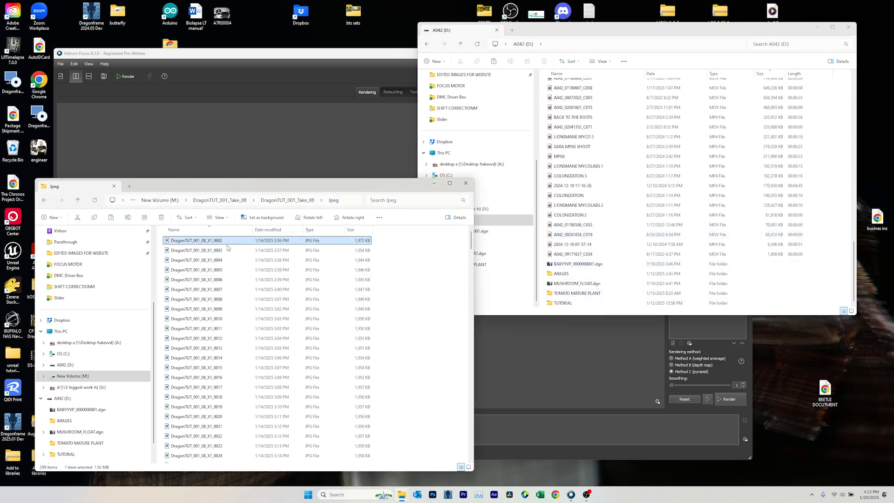
double_click(563, 303)
double_click(565, 99)
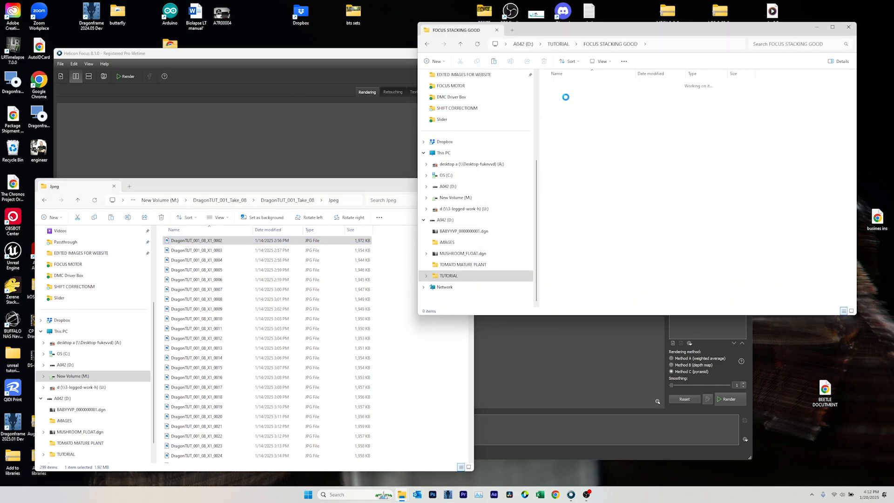
double_click(565, 98)
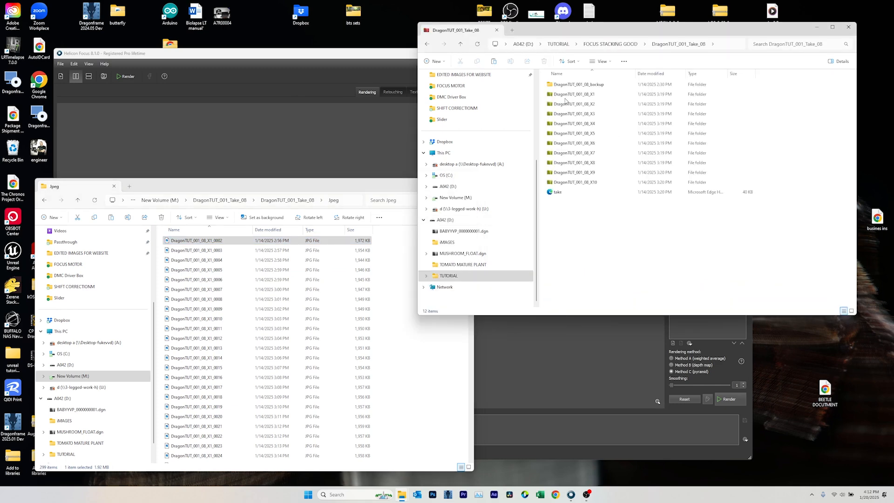
double_click(576, 93)
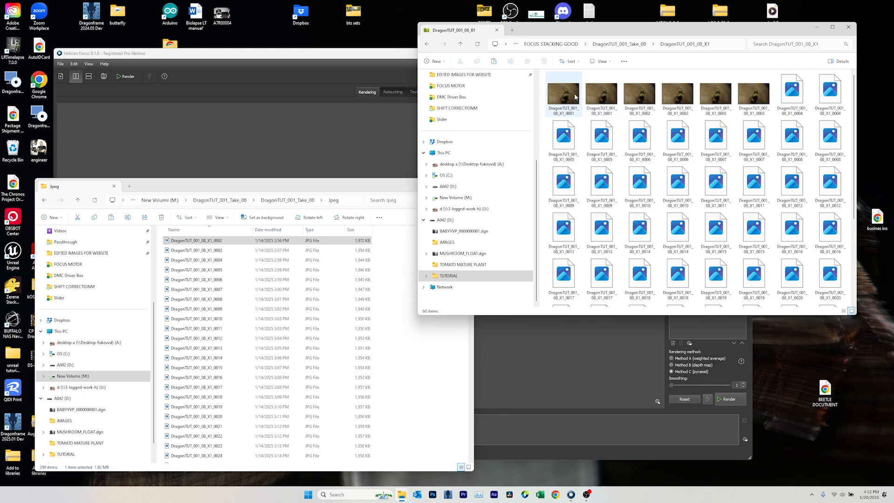
Show the DragonTUT_001_08_X1 folder as a details list with full file names visible, sorted by name
left_click(598, 61)
left_click(598, 61)
left_click(599, 62)
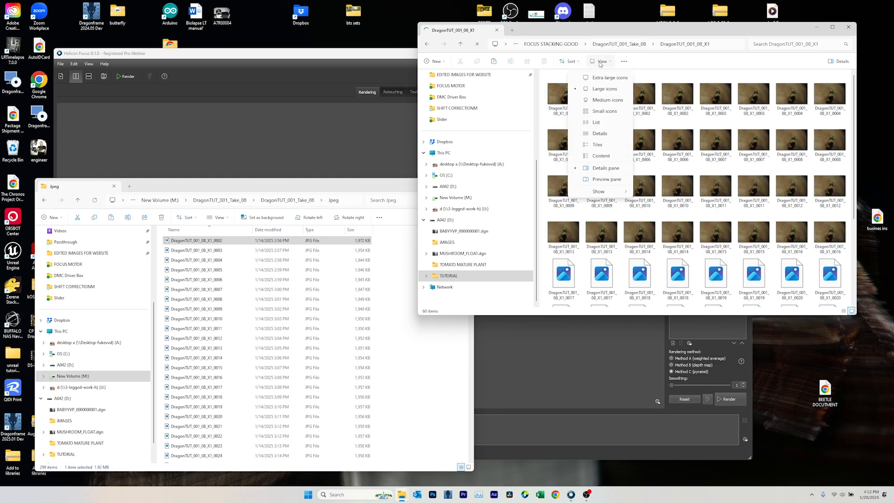
left_click(598, 133)
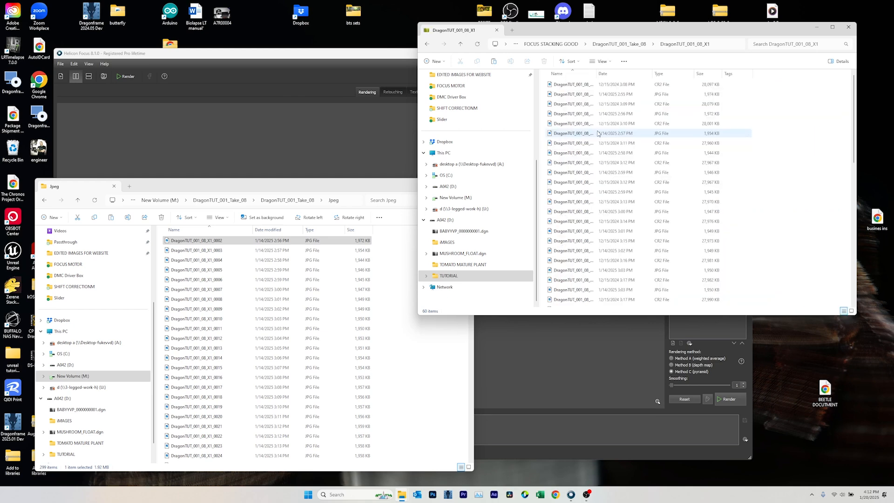
left_click(600, 75)
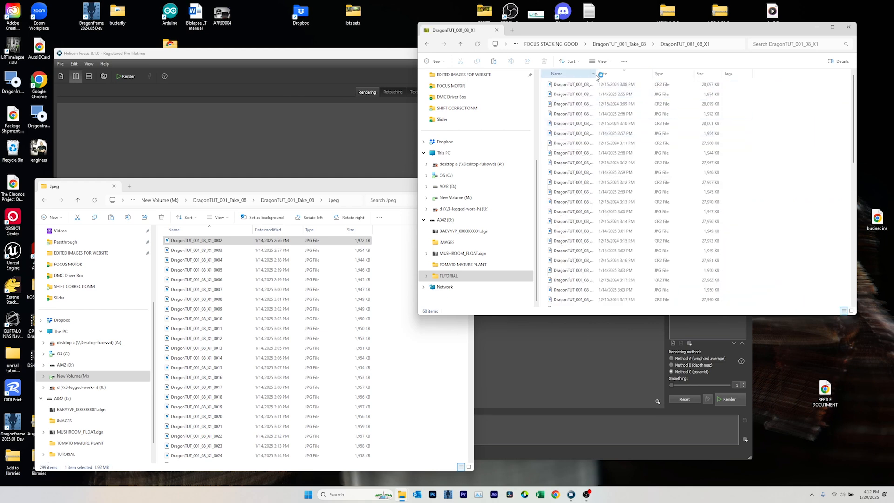
left_click_drag(596, 74, 662, 74)
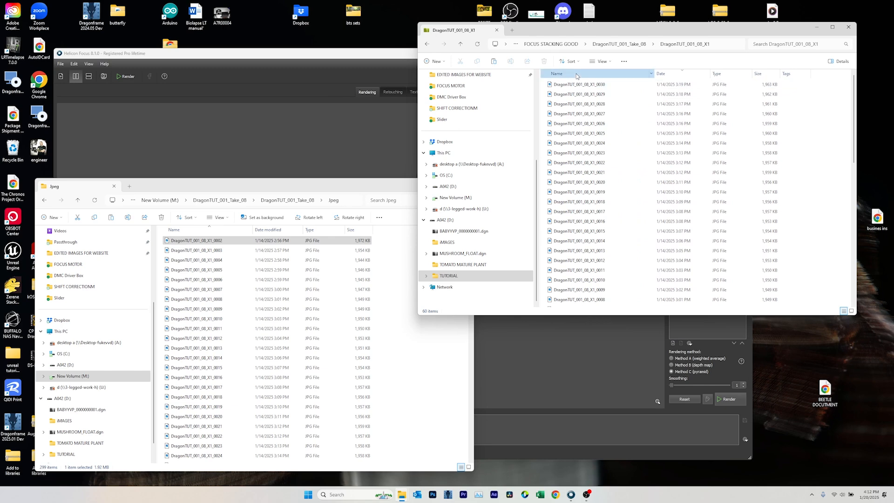
left_click(585, 74)
Copy the missing DragonTUT_001_08_X1_0001 JPG into the Jpeg folder and sort that folder by name in ascending order
left_click_drag(599, 86, 228, 259)
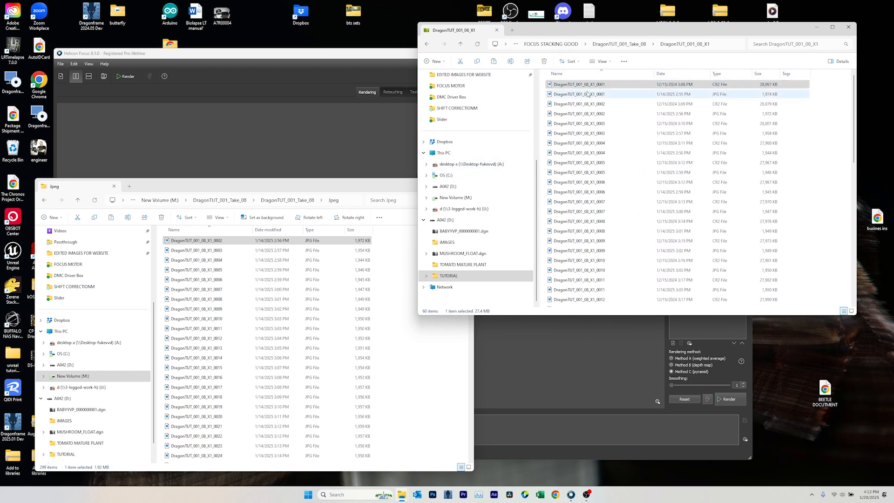
left_click_drag(585, 94, 240, 303)
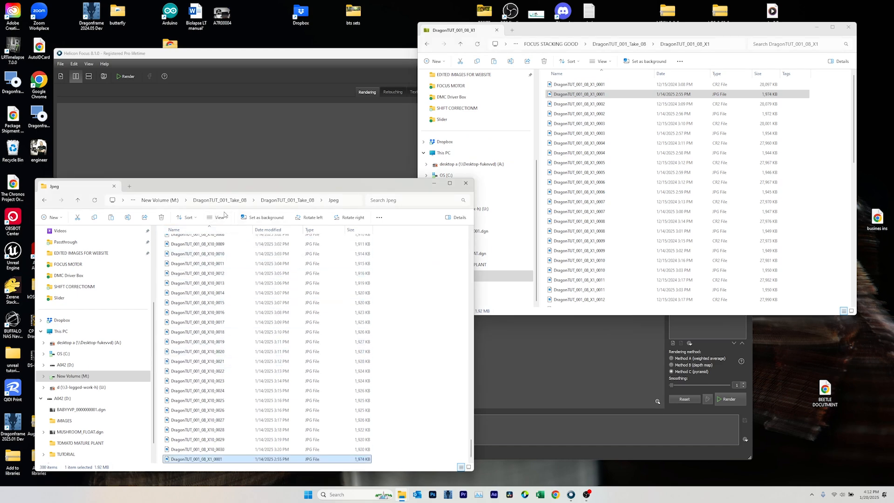
left_click(192, 219)
left_click(187, 290)
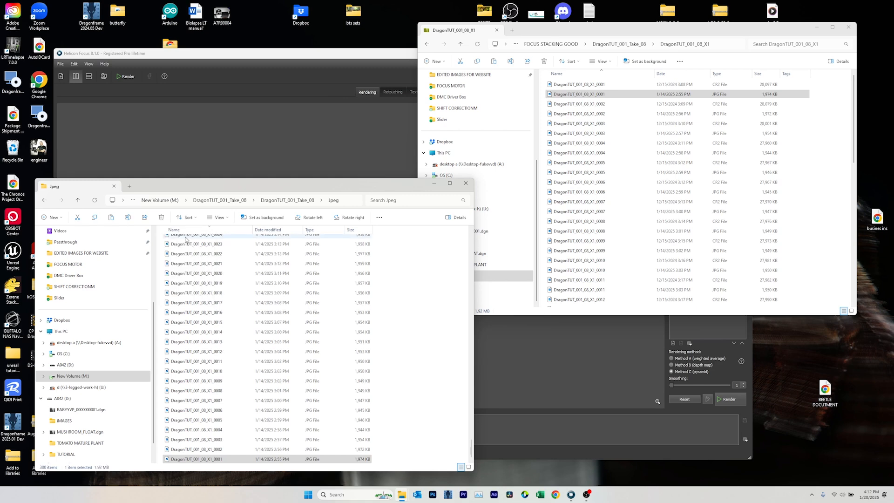
left_click_drag(473, 450, 476, 222)
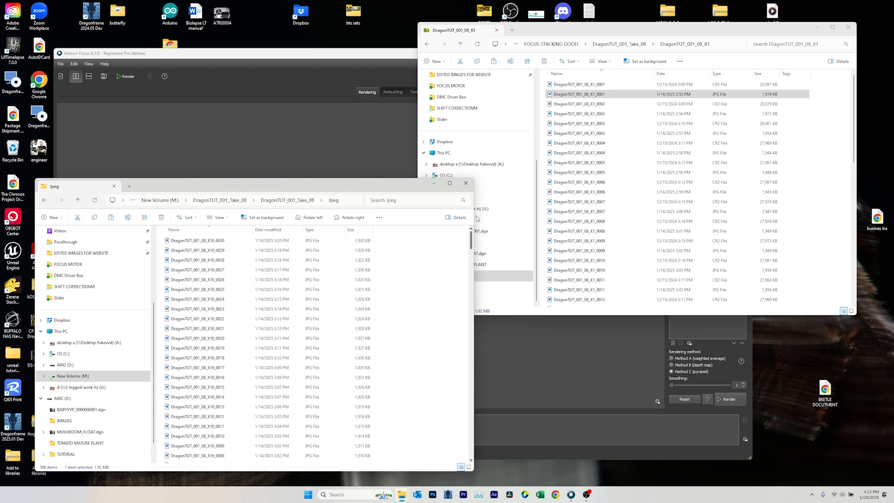
left_click(211, 232)
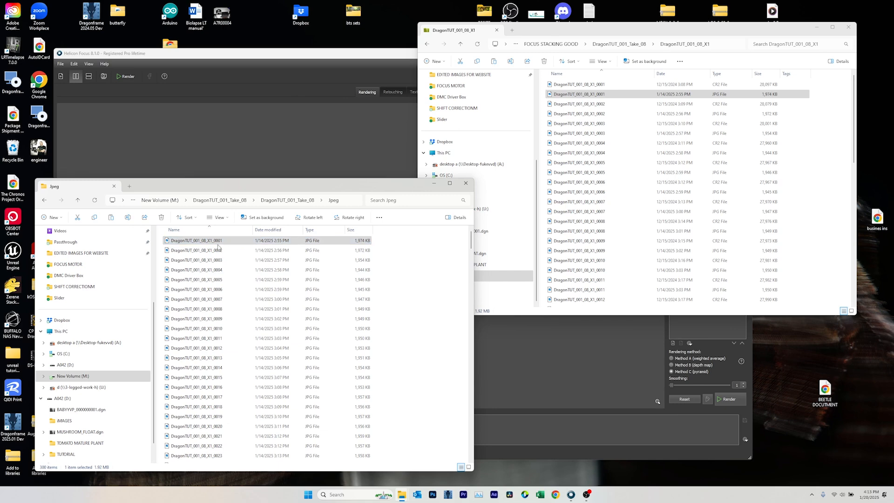
Sort the JPGs in the Jpeg folder by date modified, oldest first
key("ctrl+a")
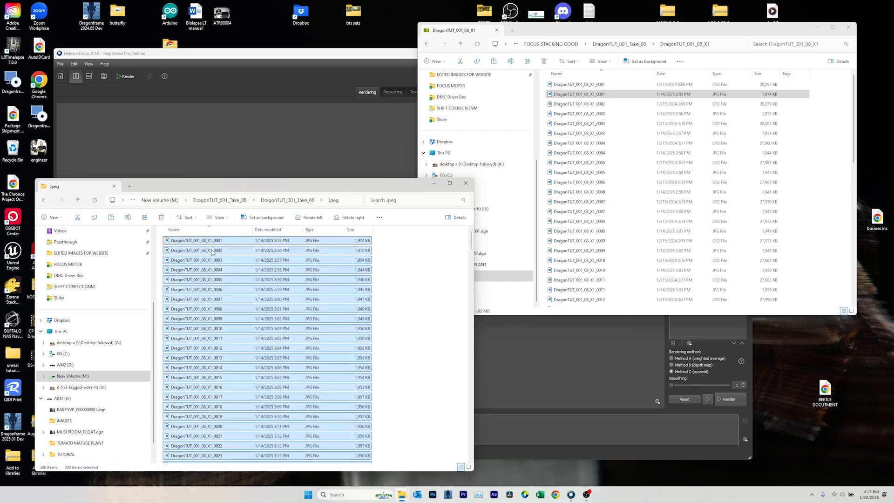
left_click_drag(216, 260, 220, 261)
left_click_drag(270, 186, 283, 161)
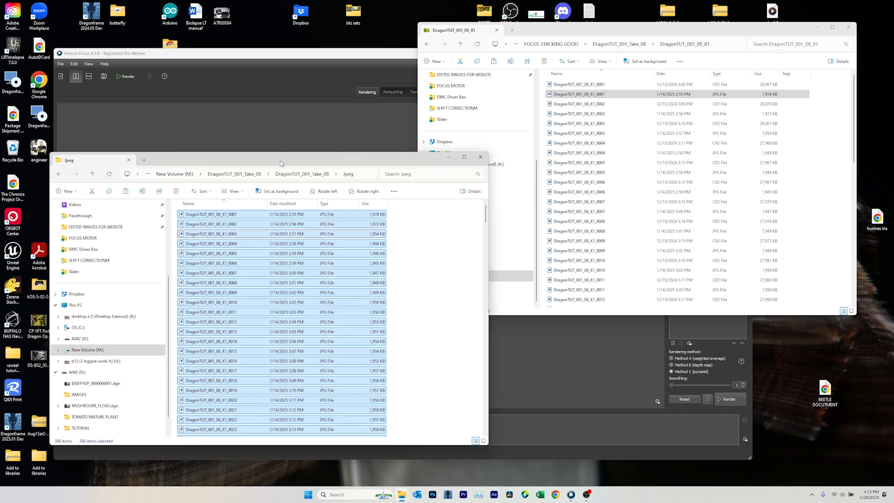
left_click(292, 204)
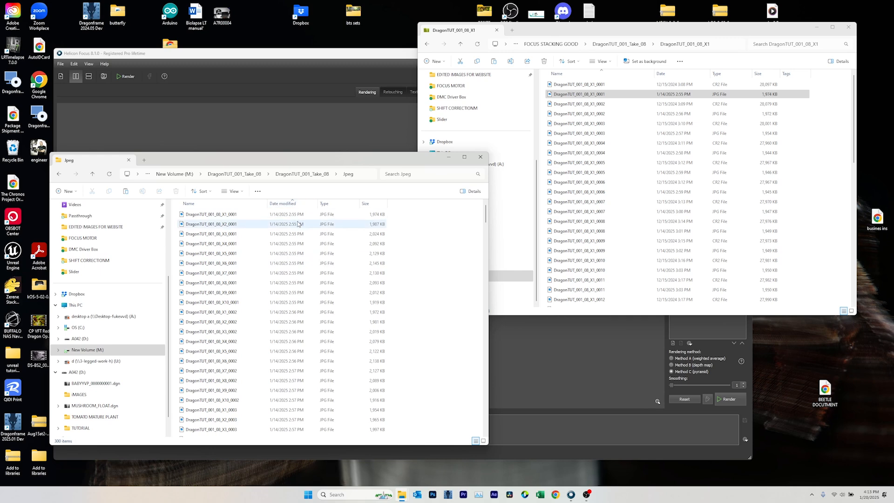
Batch-rename all JPGs in the Jpeg folder to Dragontutorial with sequential numbers, keeping the date order, and check the numbering
left_click(295, 215)
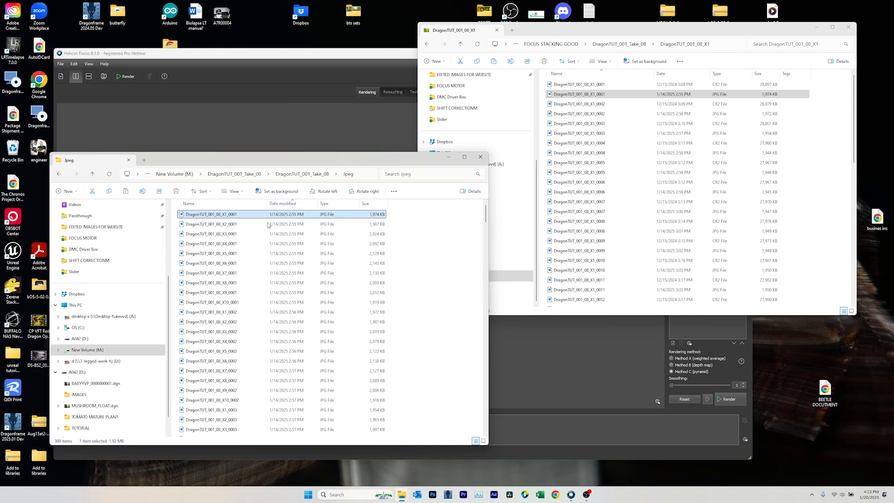
left_click(203, 215)
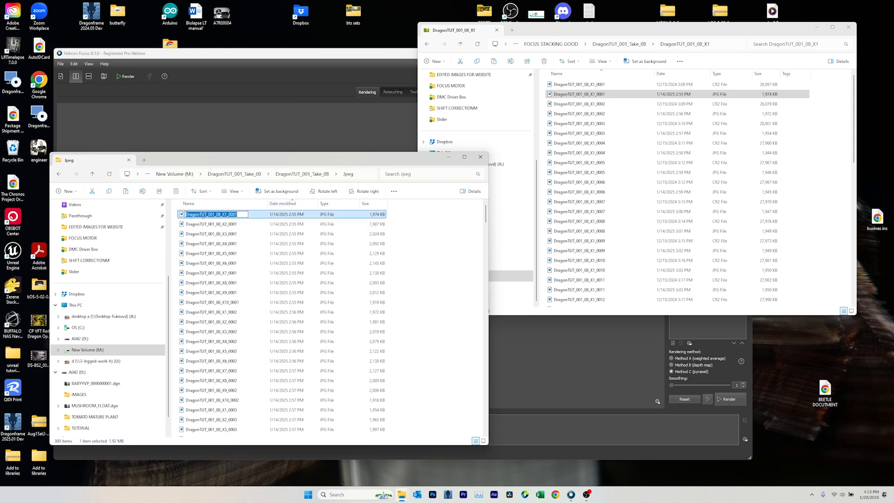
key("Escape")
key("ctrl+a")
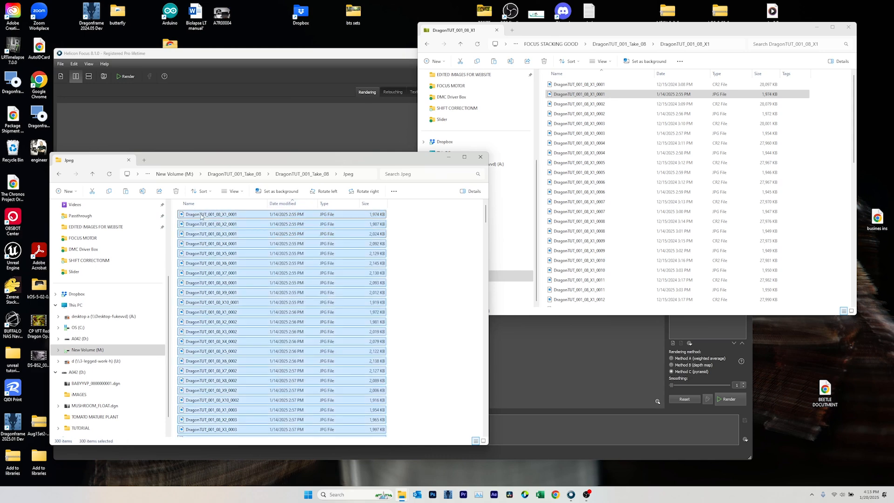
right_click(201, 216)
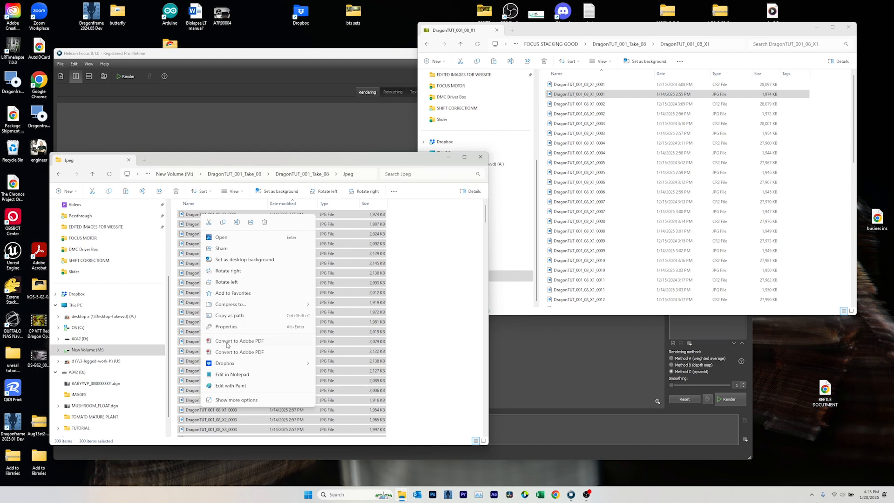
left_click(243, 399)
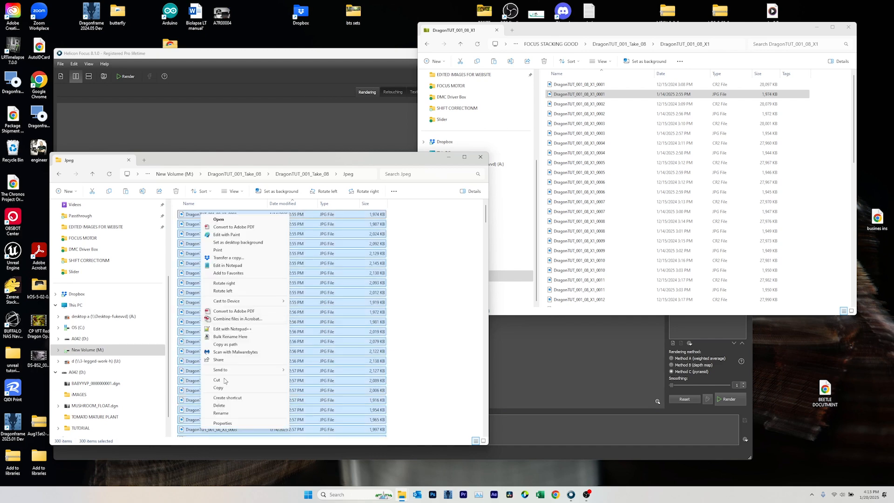
left_click(224, 413)
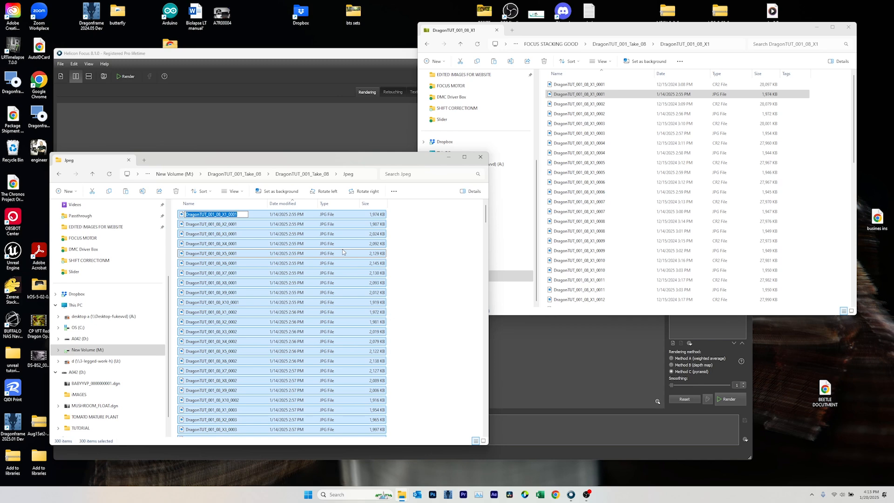
type("Dragontutorial")
key("Return")
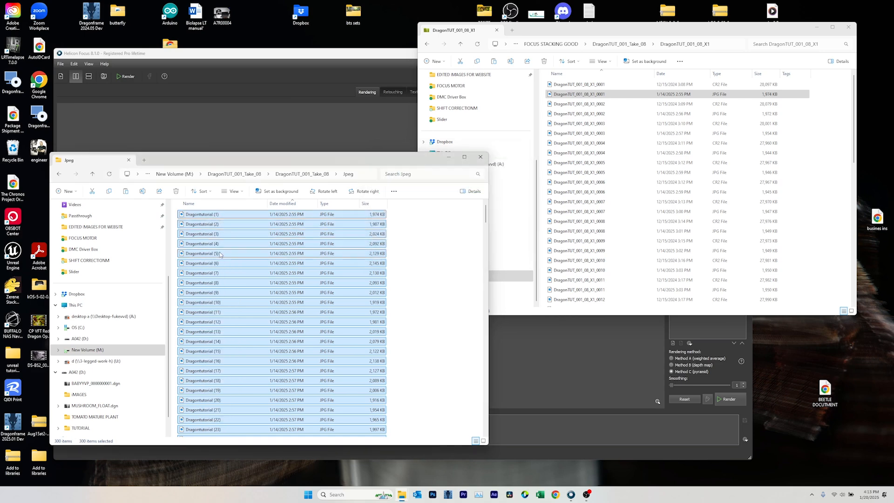
scroll(225, 375, "down", 6)
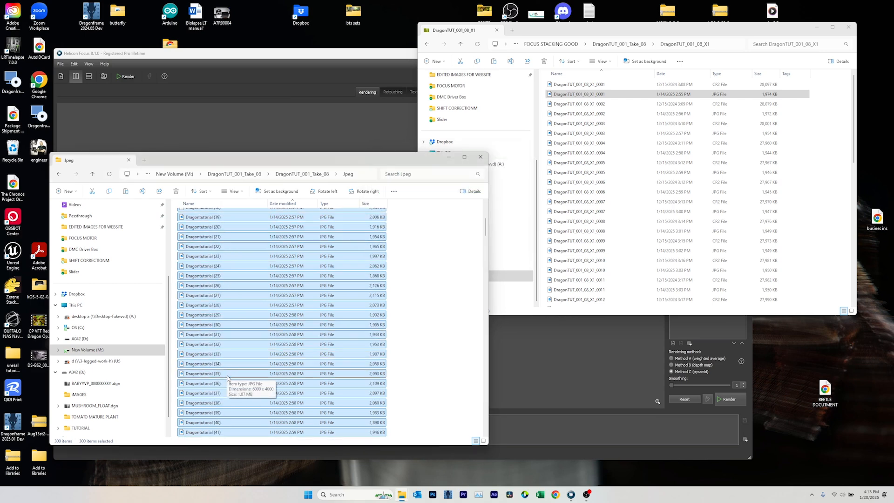
scroll(228, 378, "down", 2)
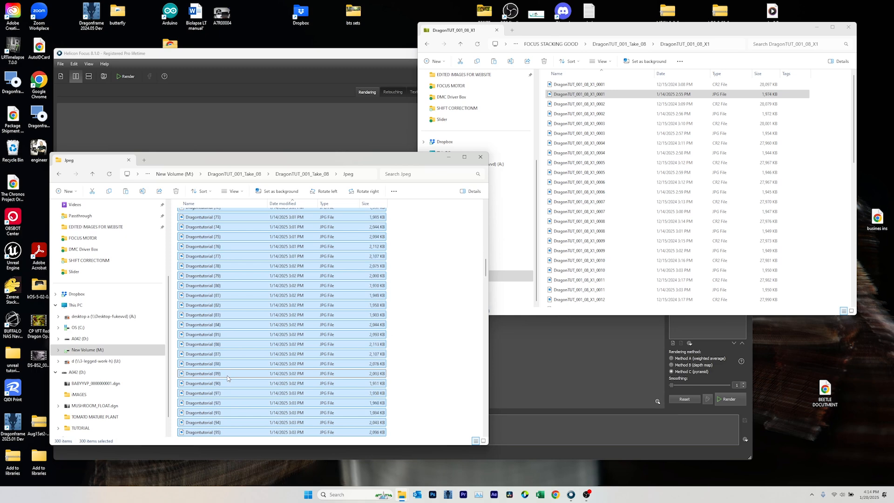
left_click_drag(486, 261, 485, 210)
left_click(201, 215)
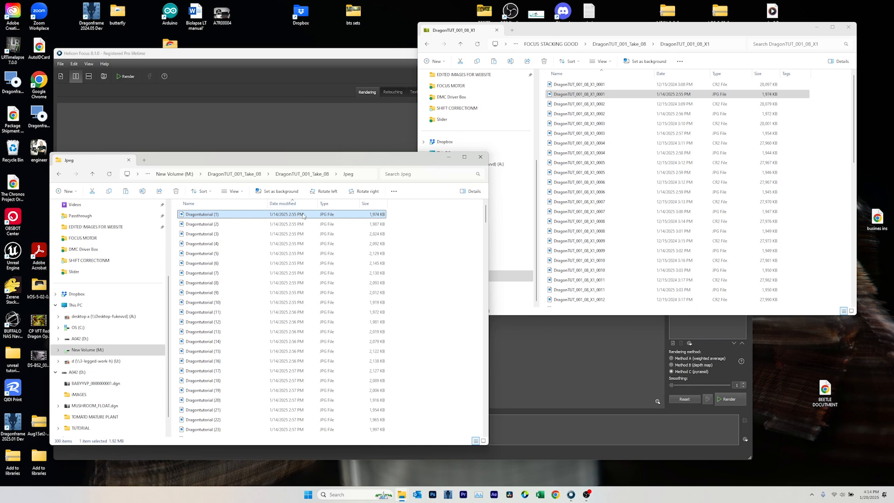
Switch to Helicon Focus and add the Jpeg folder of DragonTUT_001_Take_08 on New Volume (M:) to a batch process
left_click(298, 133)
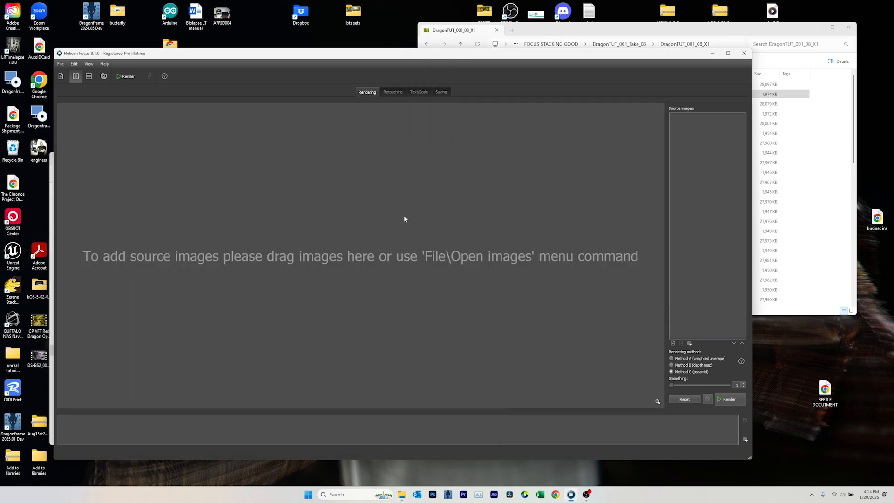
left_click(61, 63)
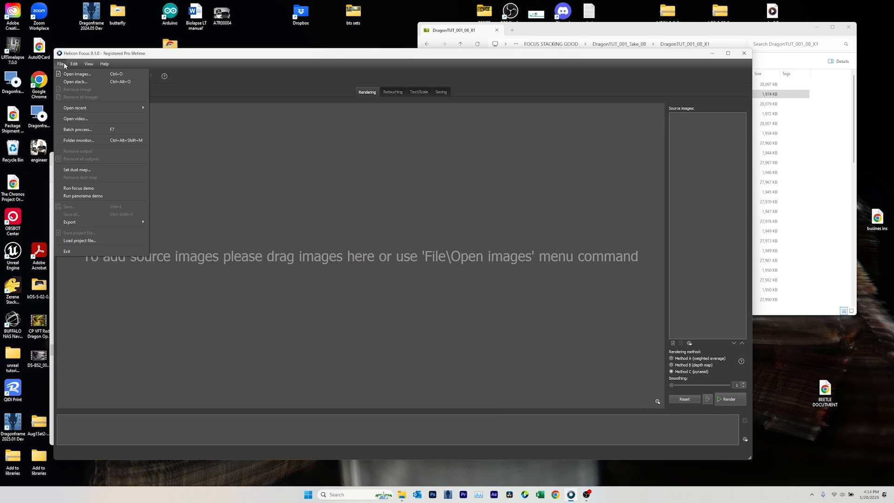
left_click(82, 130)
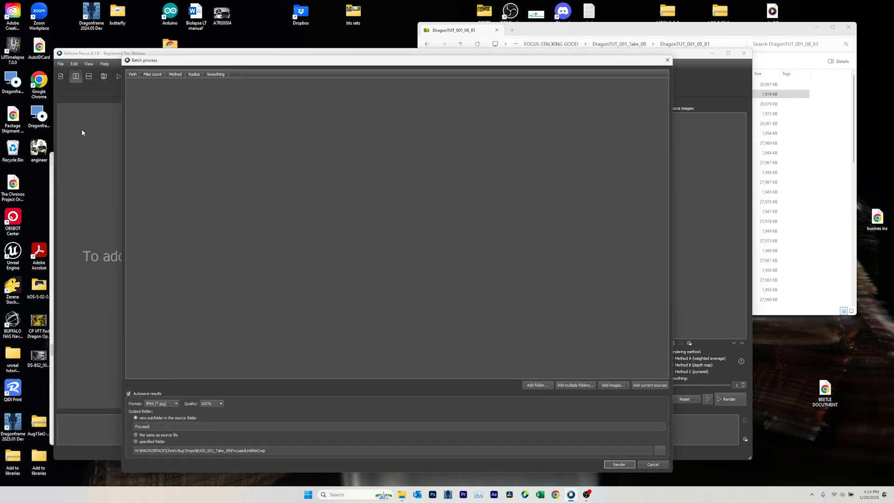
left_click(538, 385)
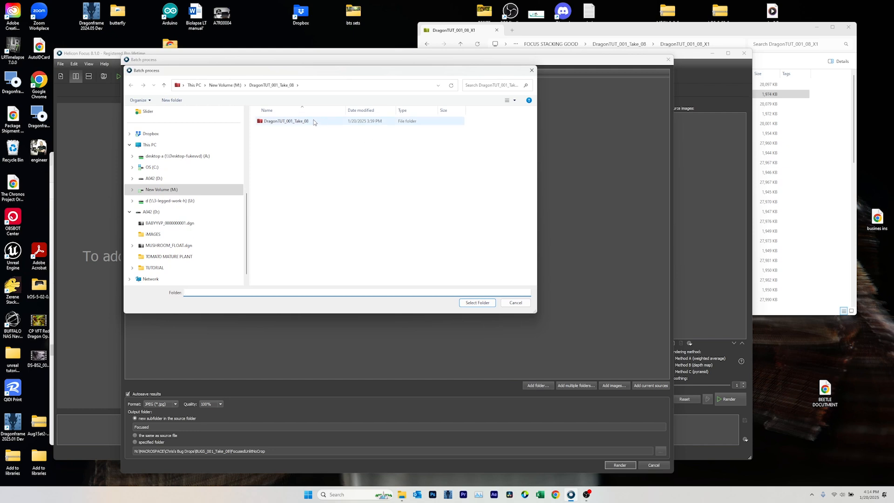
double_click(313, 122)
left_click(277, 221)
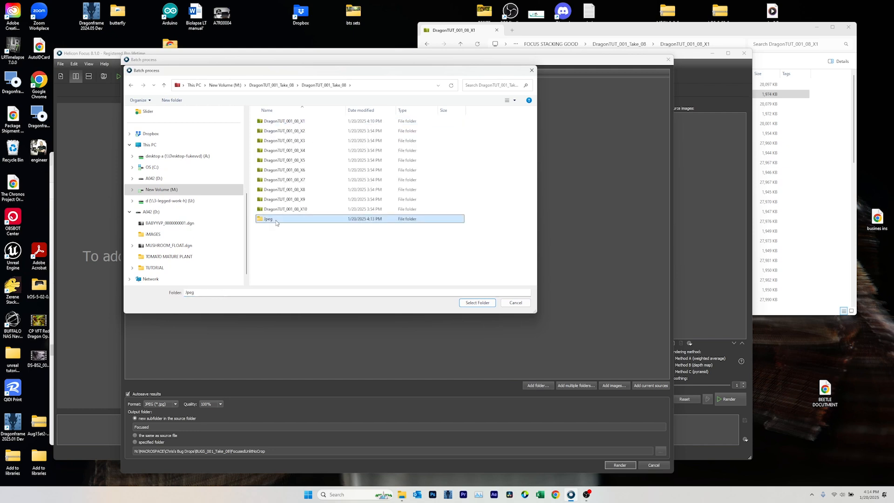
double_click(276, 219)
left_click(472, 303)
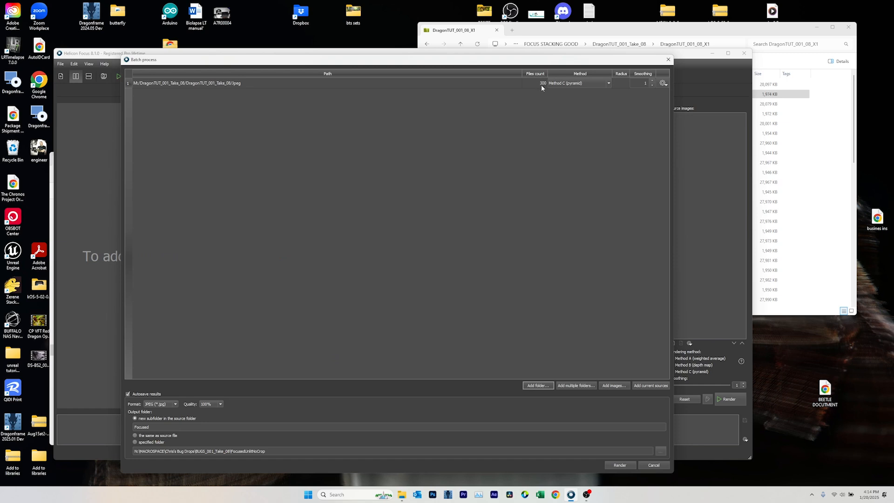
Split the Jpeg stack by image count with 10 images per stack and overlap 0, and render the batch with Method C (pyramid)
left_click(663, 83)
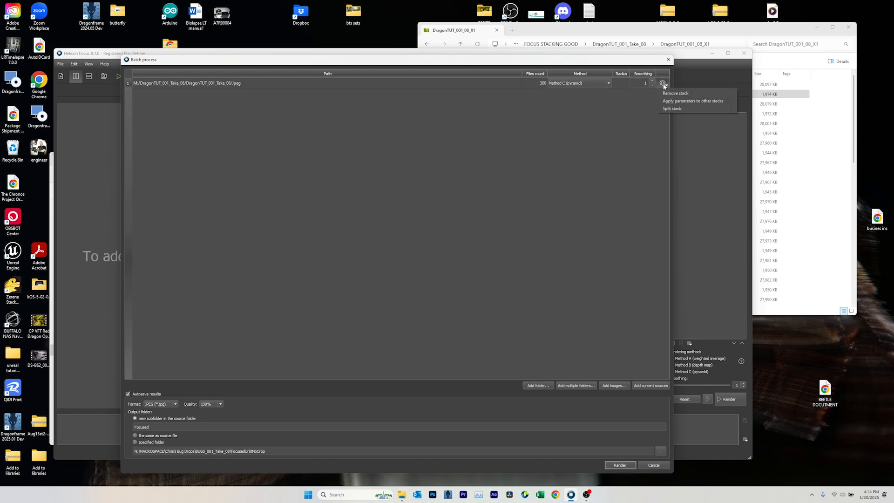
left_click(672, 109)
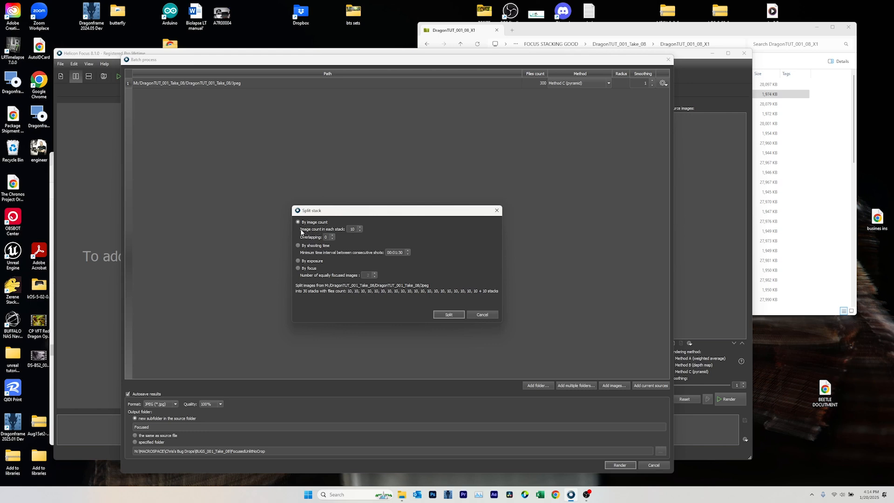
left_click(352, 229)
left_click(449, 315)
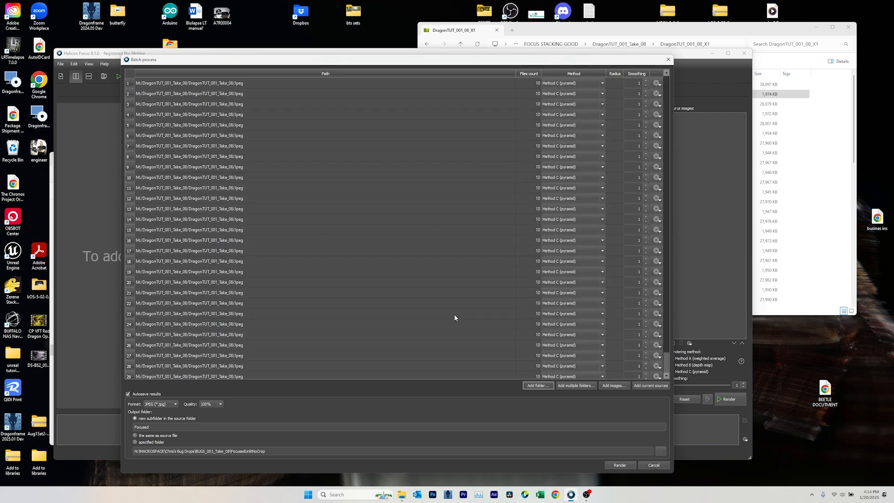
scroll(499, 267, "down", 1)
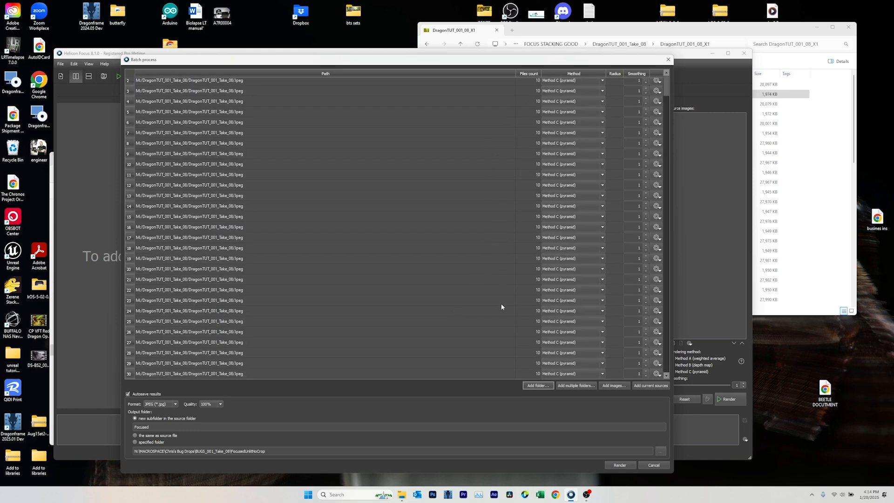
scroll(519, 131, "up", 1)
scroll(512, 279, "down", 1)
left_click(620, 464)
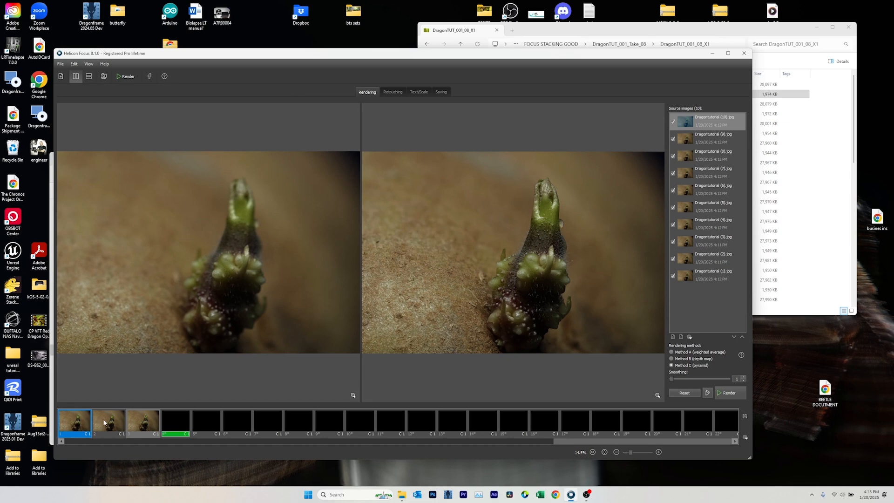
Compare the rendered stack results with their source images as the batch progresses, in a maximized window
left_click(128, 424)
left_click(117, 424)
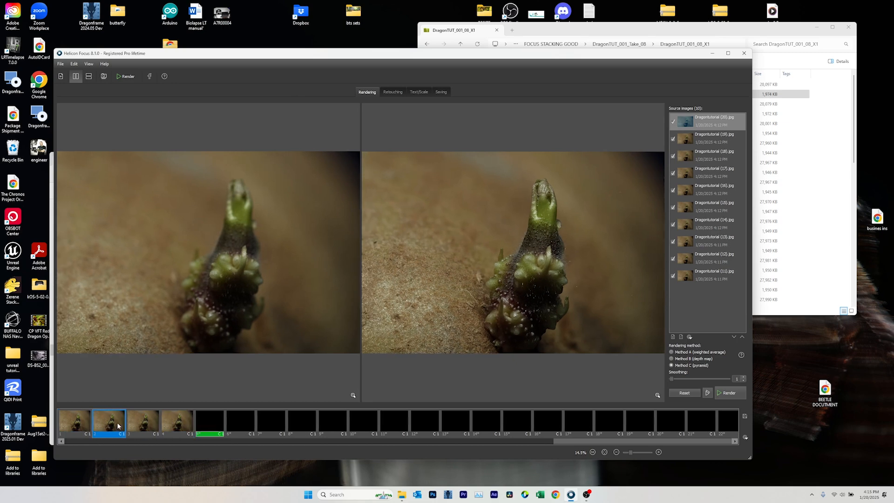
left_click(149, 423)
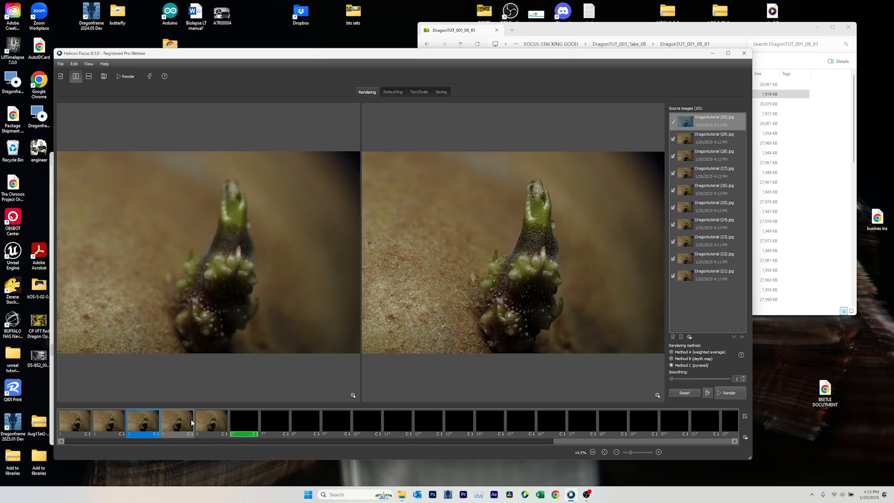
left_click(191, 422)
left_click(565, 440)
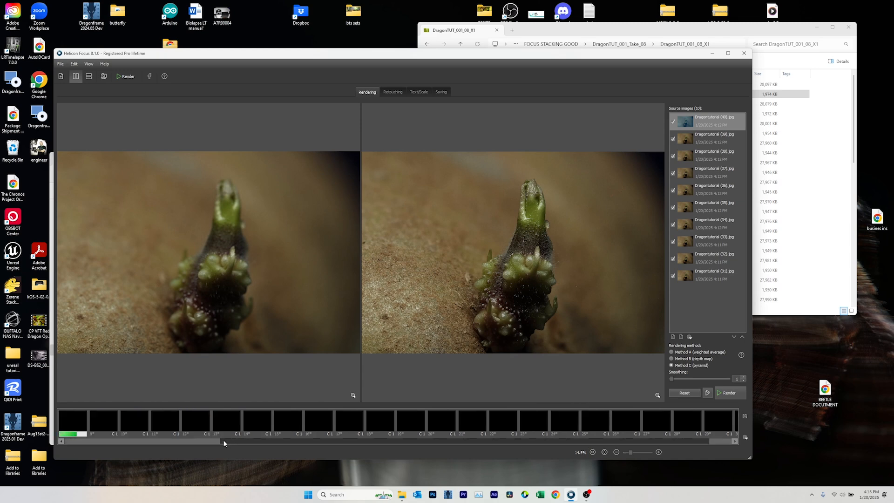
left_click(131, 440)
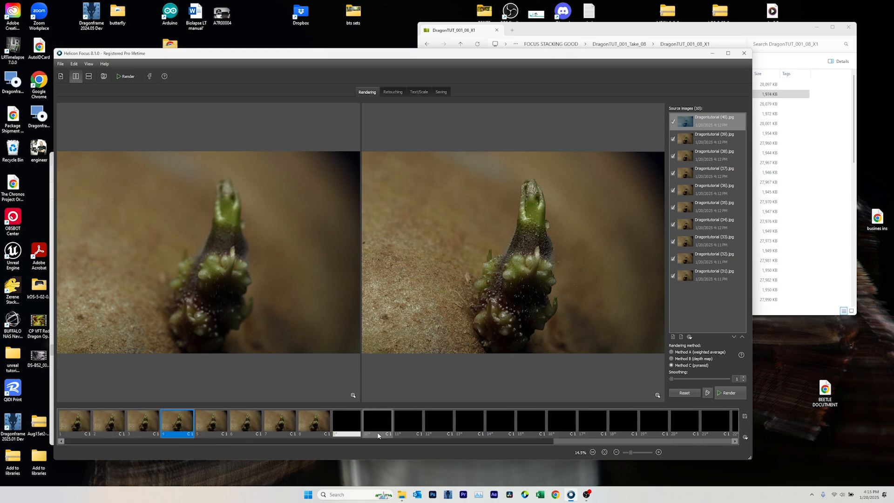
left_click(307, 423)
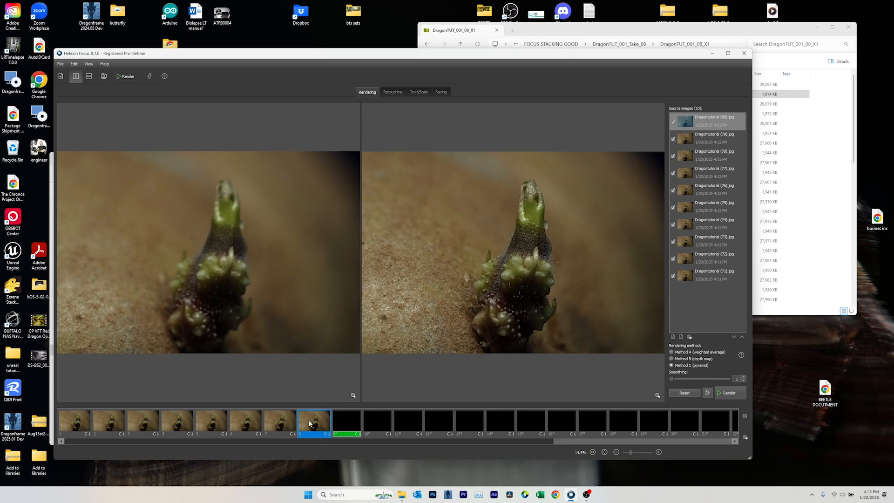
left_click(728, 53)
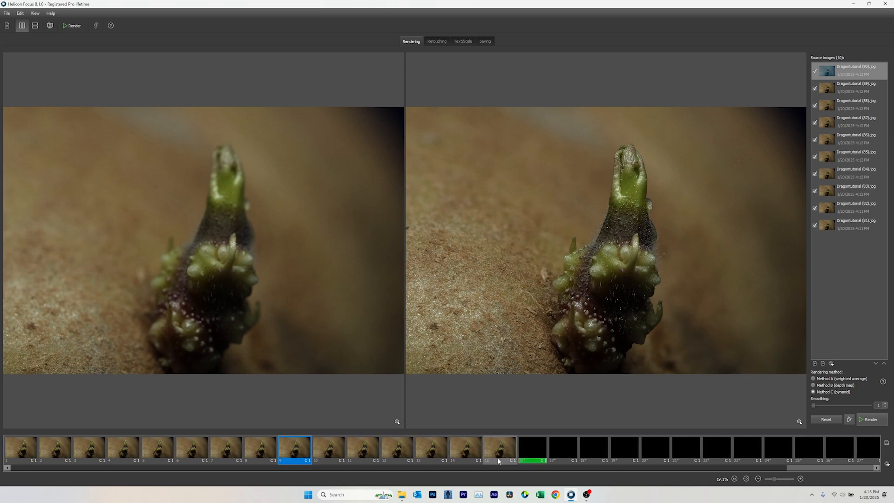
left_click(469, 455)
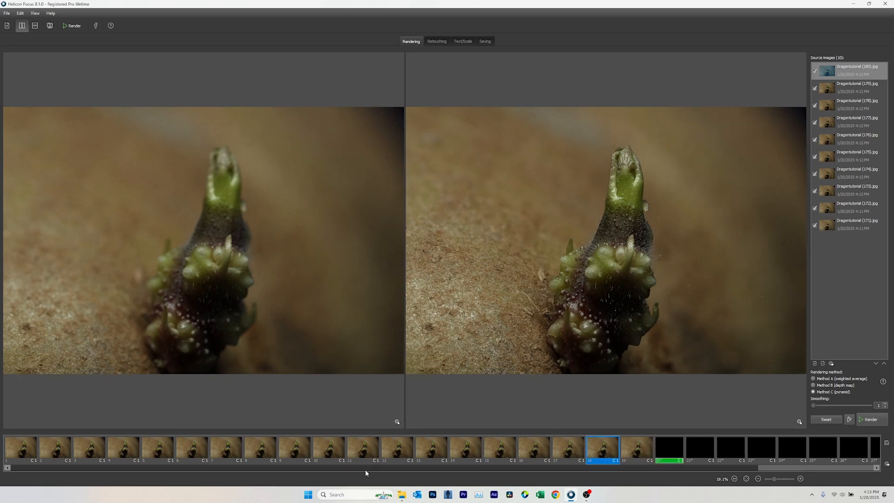
Switch to File Explorer and open the Focused output subfolder inside the Jpeg folder in a maximized window
mouse_move(400, 494)
left_click(440, 451)
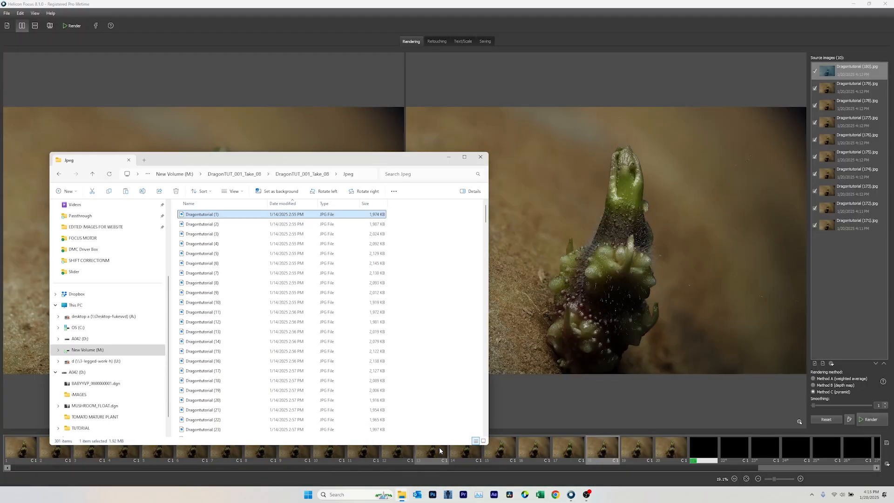
left_click(305, 174)
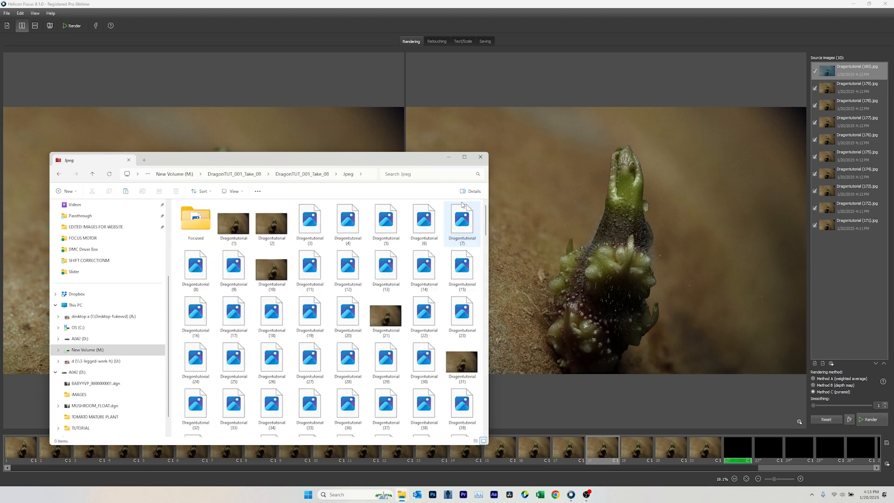
double_click(201, 218)
double_click(202, 218)
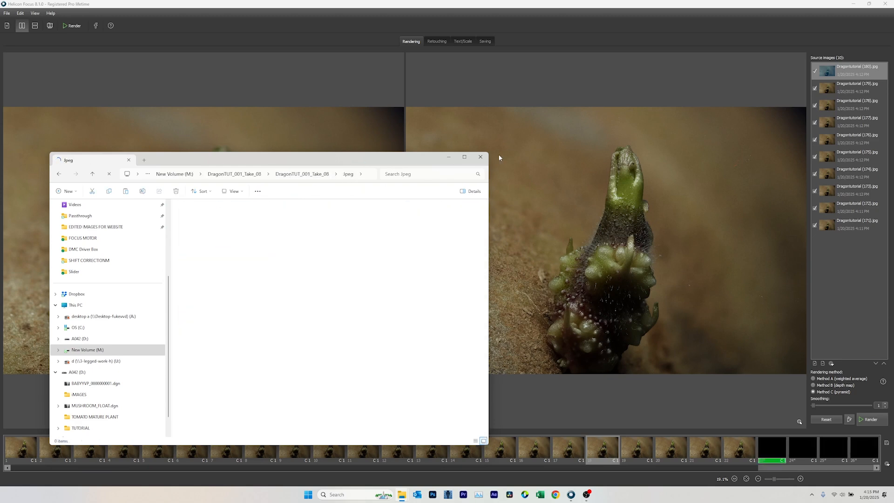
left_click(464, 157)
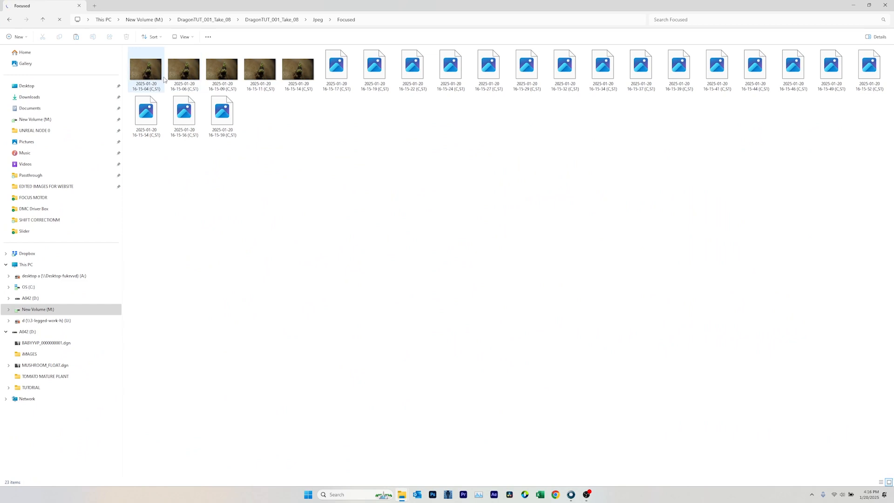
Display the files in the Focused folder as extra large icons
left_click(184, 37)
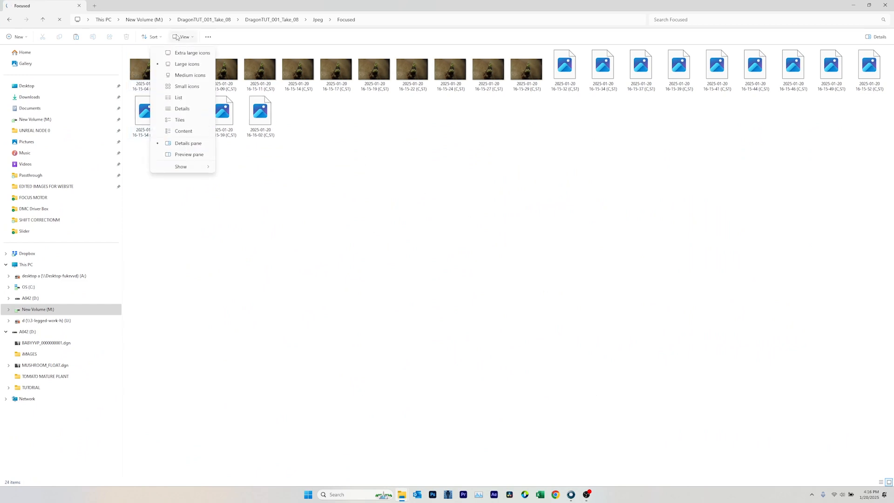
left_click(181, 54)
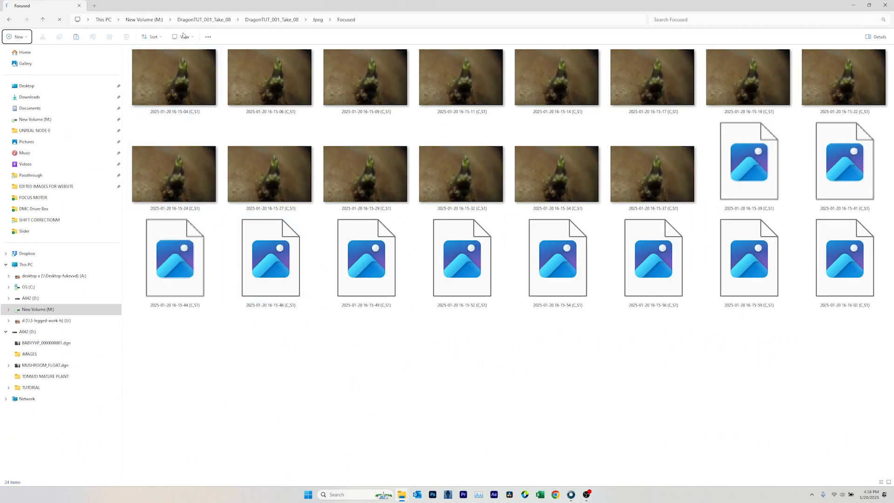
left_click(184, 37)
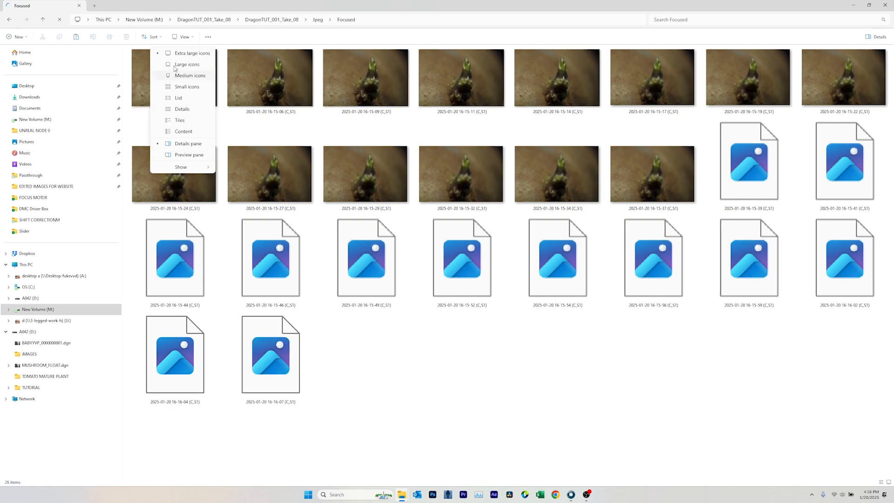
left_click(505, 386)
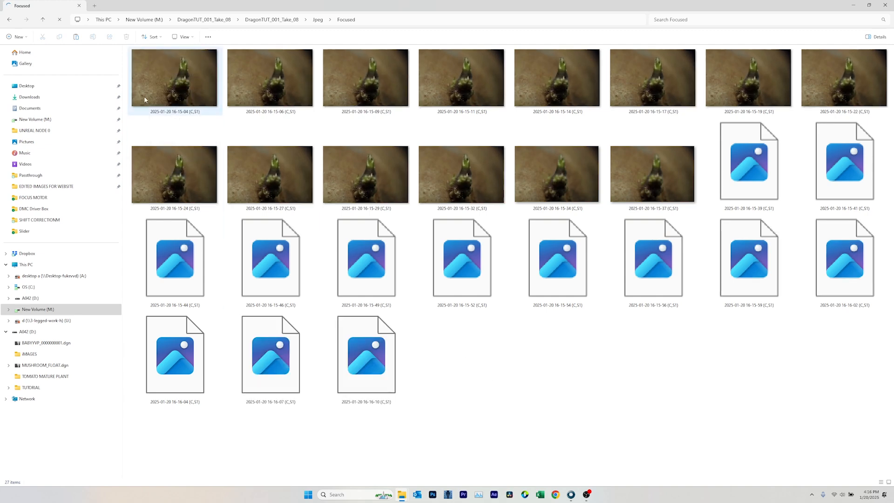
left_click(163, 77)
double_click(163, 77)
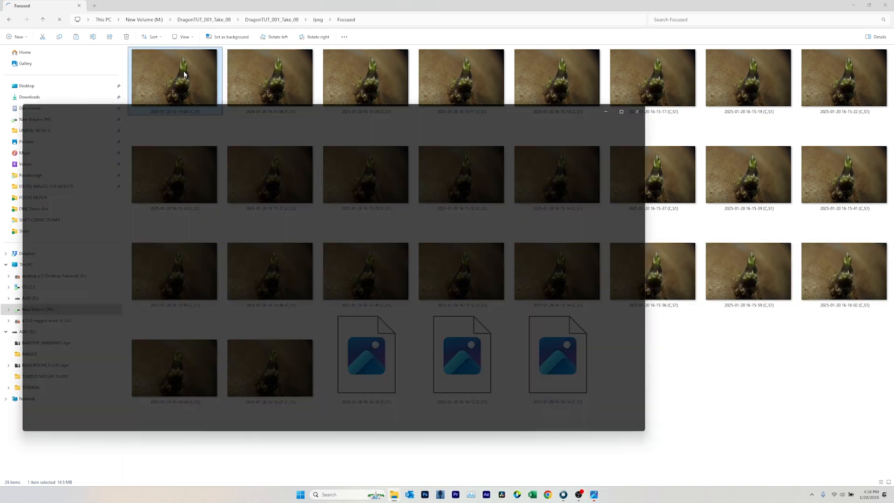
key("Right")
key("Right")
key("Right")
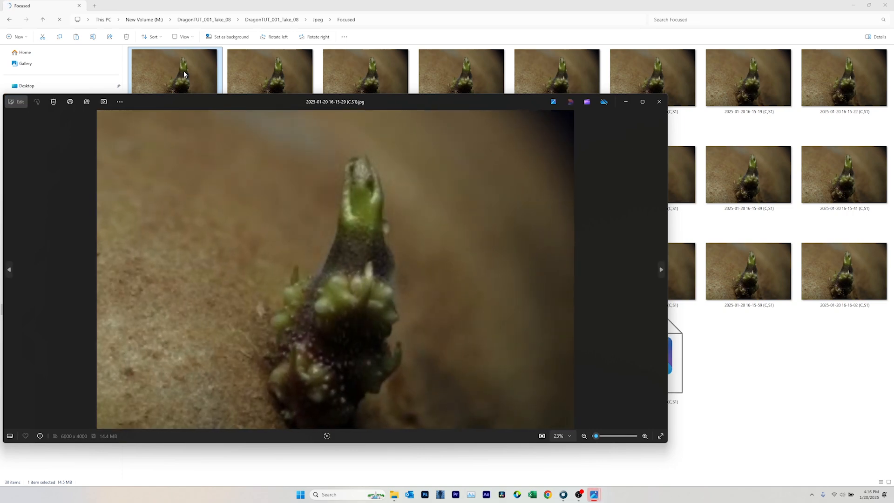
key("Right")
key("Right")
key("Right")
key("Right")
key("Right")
key("Right")
key("Right")
key("Right")
key("Right")
key("Right")
key("Right")
key("Right")
key("Right")
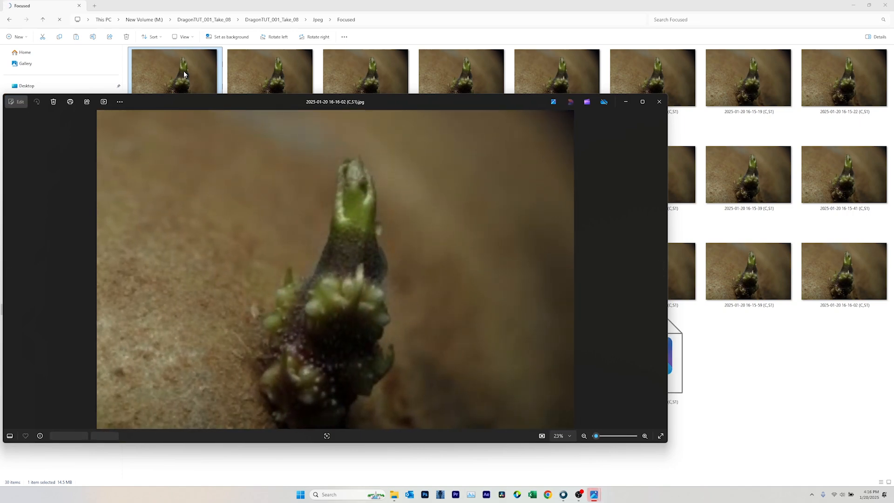
Step backward through the focused frames to the beginning of the sequence to check the motion in reverse
key("Left")
key("Left")
key("Left")
key("Left")
key("Left")
key("Left")
key("Left")
key("Left")
key("Left")
key("Left")
key("Left")
key("Left")
key("Left")
key("Left")
key("Left")
key("Left")
key("Left")
key("Left")
key("Left")
key("Left")
key("Left")
key("Left")
key("Left")
key("Left")
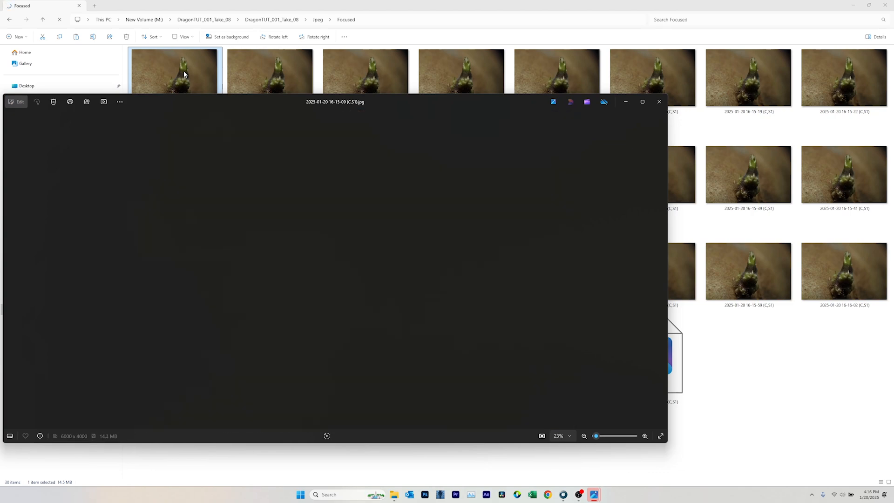
key("Right")
key("Right")
key("Right")
key("Right")
key("Right")
key("Right")
key("Right")
key("Right")
key("Right")
key("Right")
key("Right")
key("Right")
key("Right")
key("Right")
key("Right")
key("Right")
key("Right")
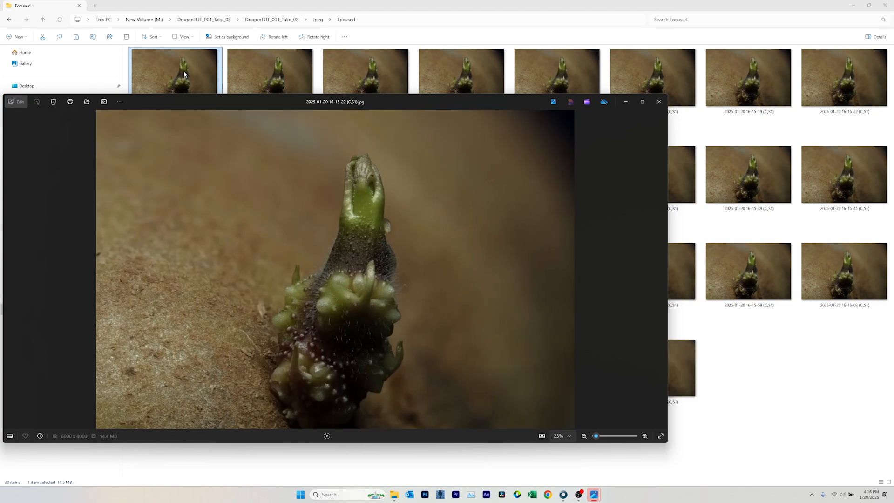
key("Right")
key("Right")
key("Right")
key("Right")
key("Right")
key("Right")
key("Right")
key("Right")
key("Right")
key("Right")
key("Right")
key("Right")
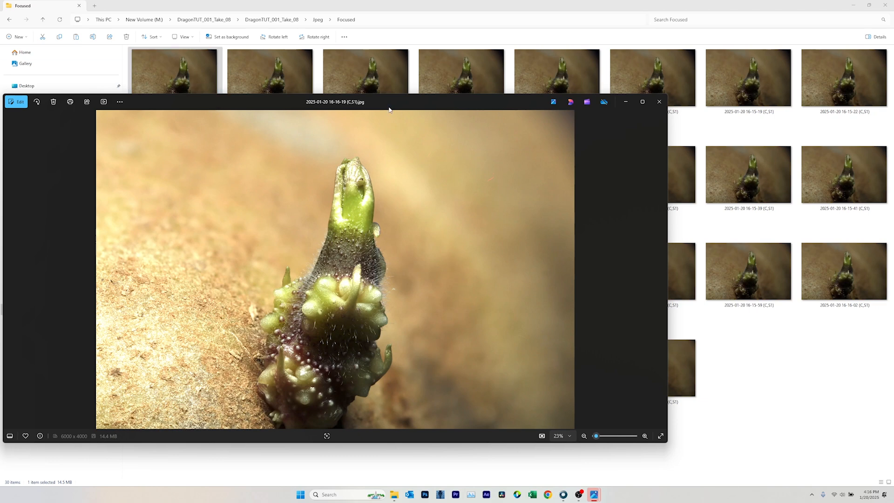
Move the photo viewer window up and enlarge it to fill most of the screen for a larger view of the last frame
left_click_drag(396, 101, 416, 44)
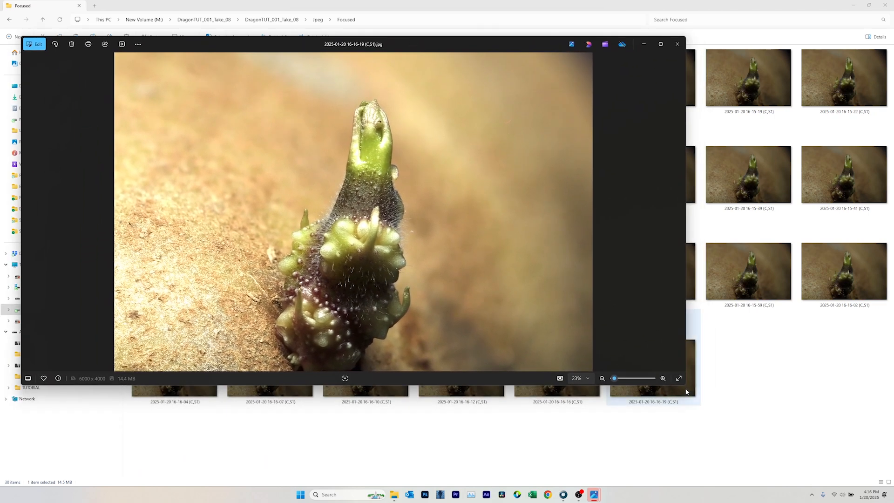
left_click_drag(685, 383, 822, 468)
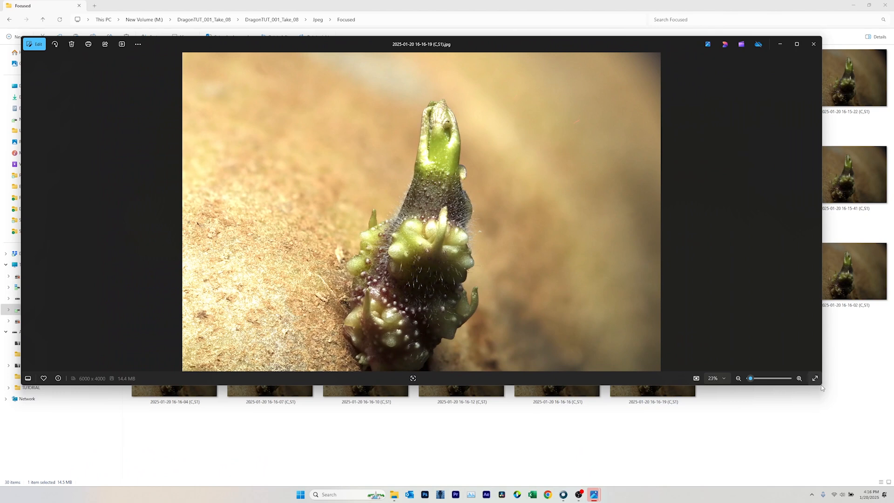
left_click_drag(822, 385, 876, 473)
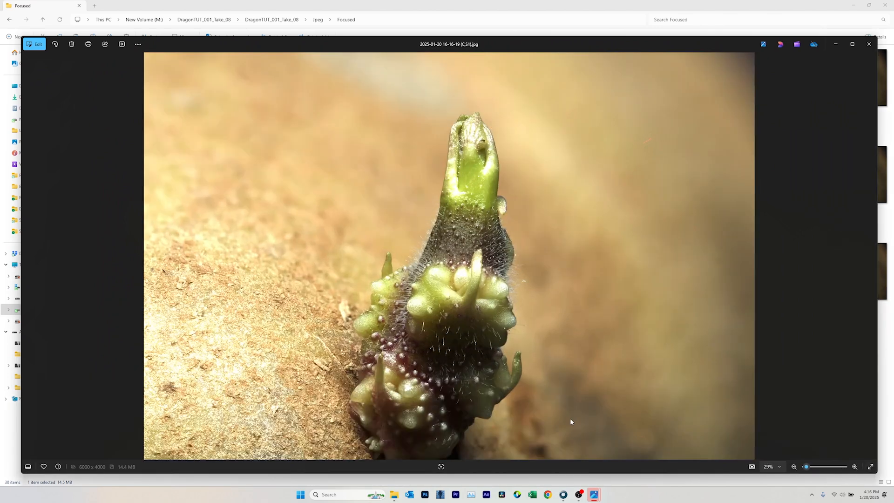